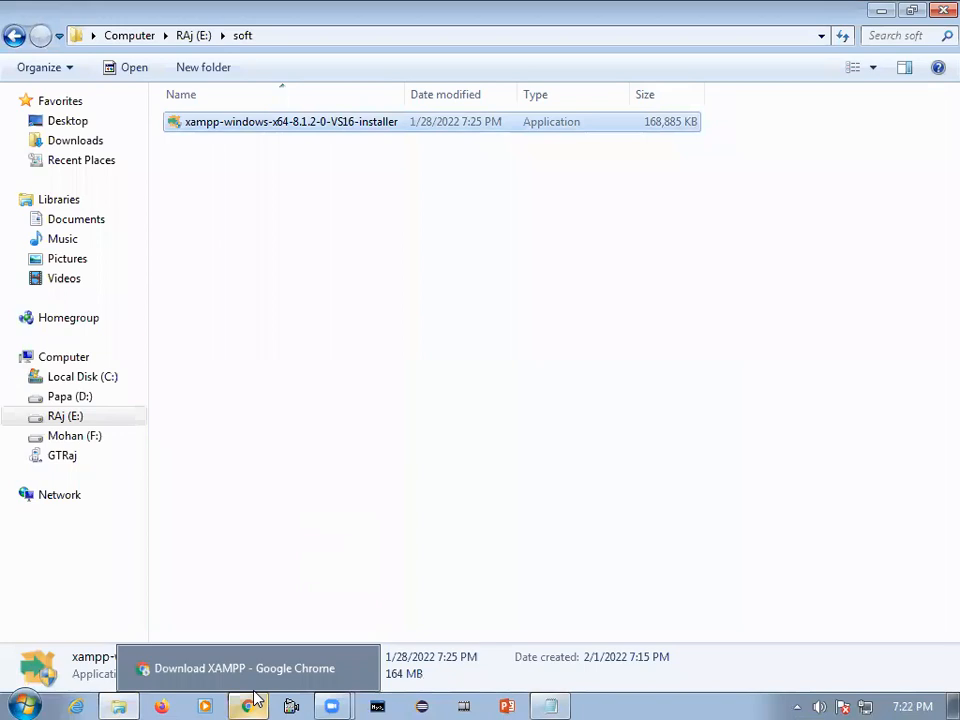
# Review the XAMPP for Windows versions on the Apache Friends download page in Chrome, then return to the soft folder
pyautogui.click(254, 697)
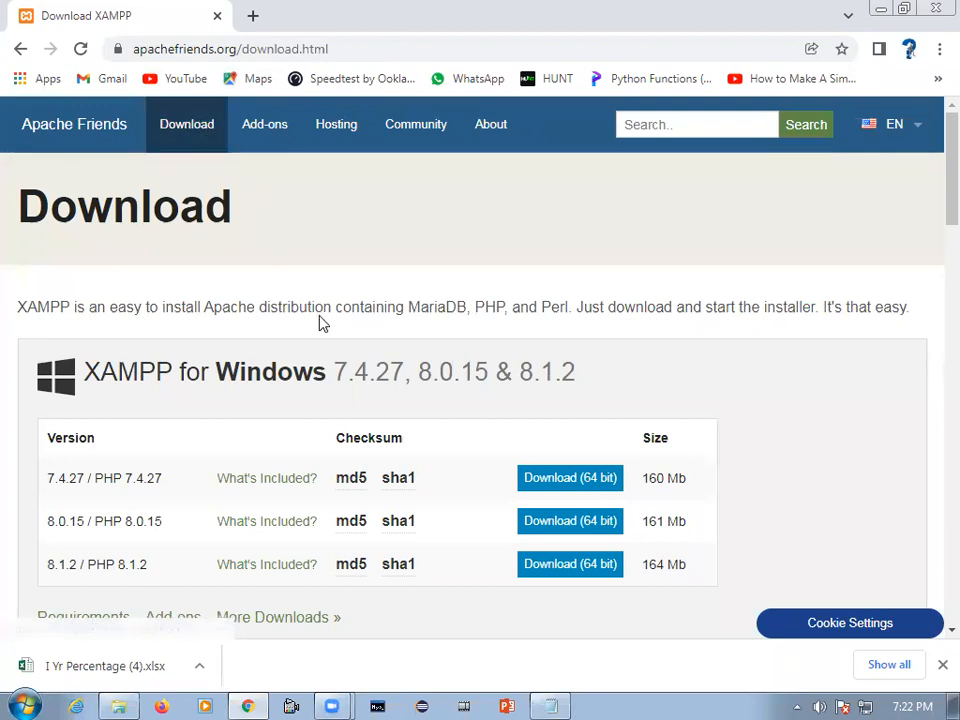
pyautogui.scroll(-1, 319, 321)
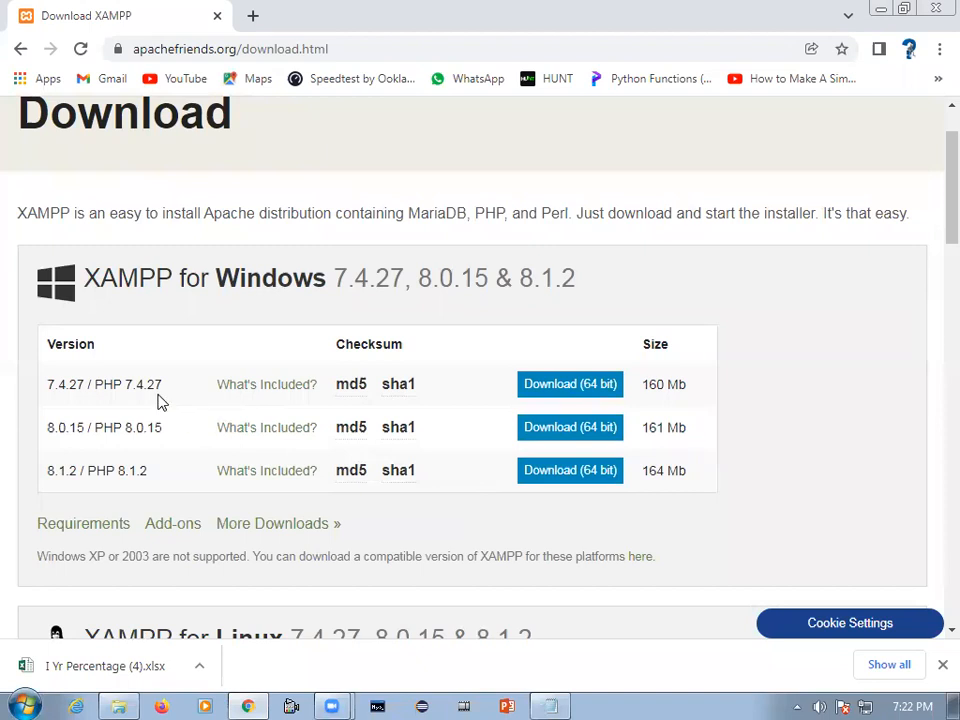
pyautogui.click(878, 10)
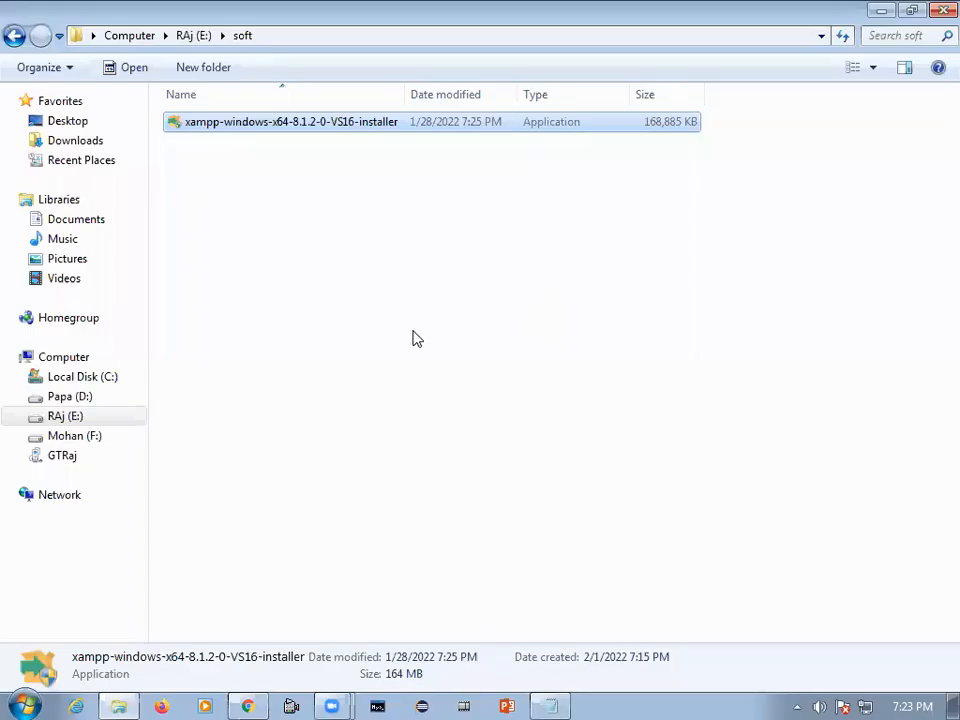
# Launch xampp-windows-x64-8.1.2-0-VS16-installer, accept the UAC notice and proceed past the setup wizard's welcome page
pyautogui.click(310, 197)
pyautogui.click(307, 124)
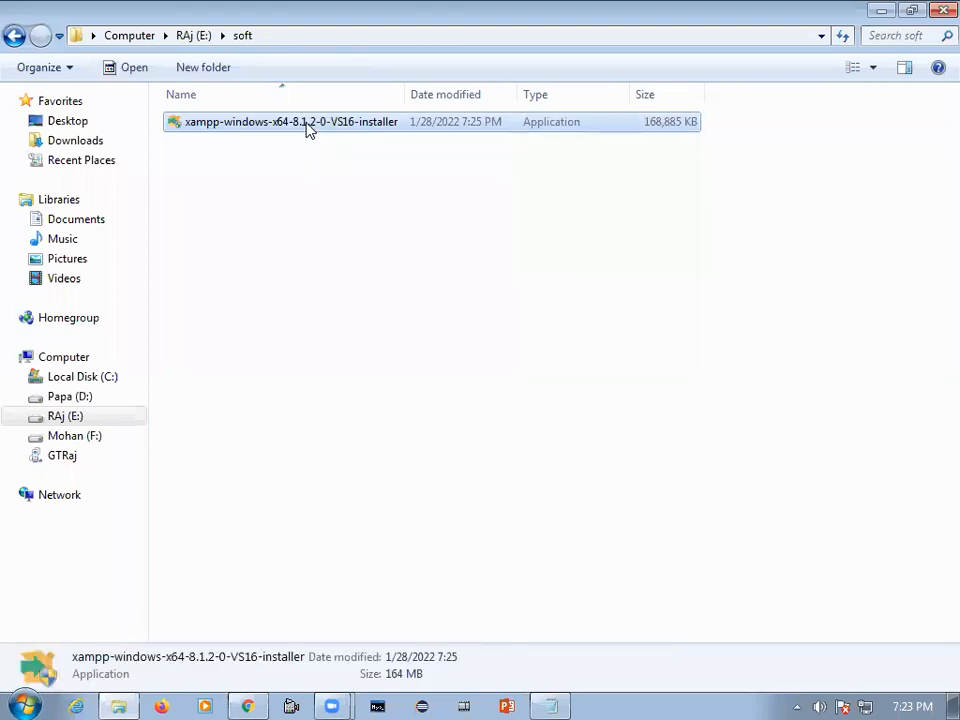
pyautogui.doubleClick(307, 127)
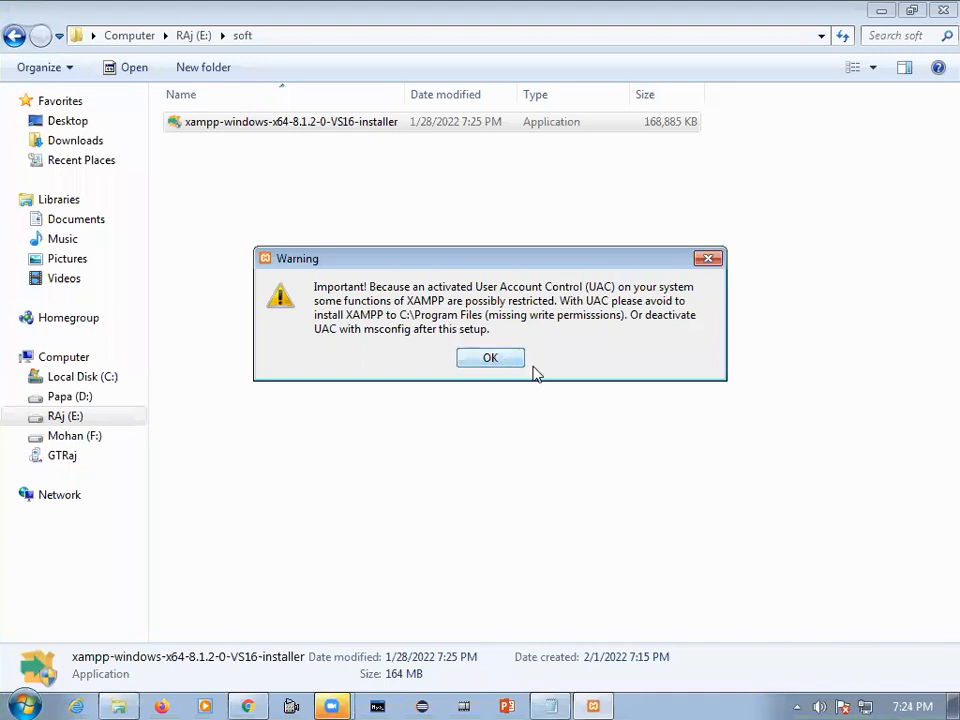
pyautogui.click(496, 362)
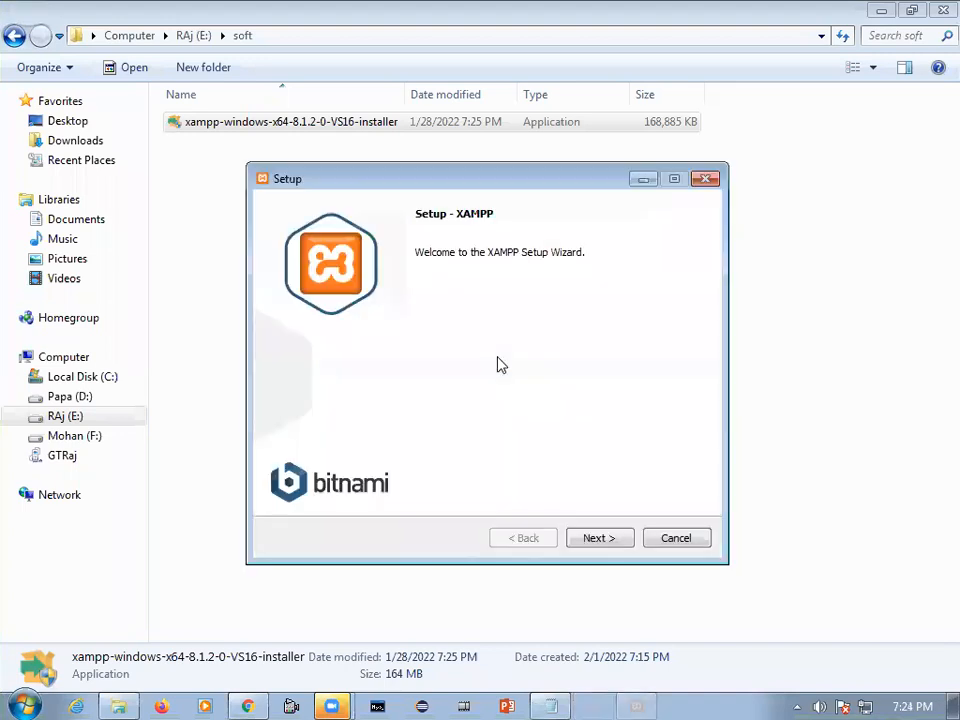
pyautogui.moveTo(508, 176); pyautogui.dragTo(489, 137)
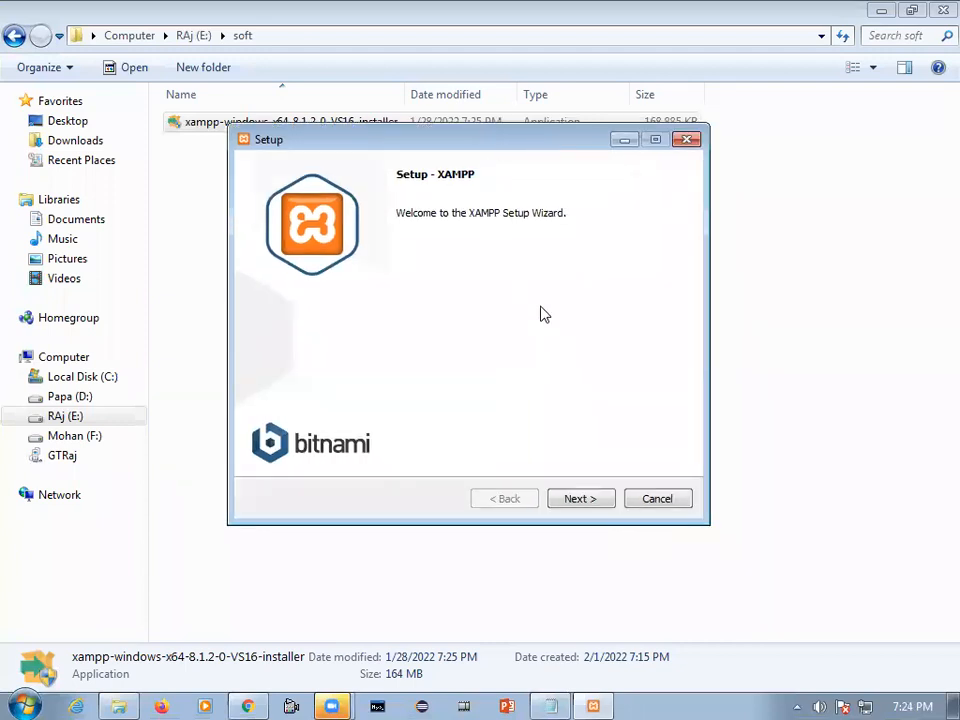
pyautogui.click(571, 504)
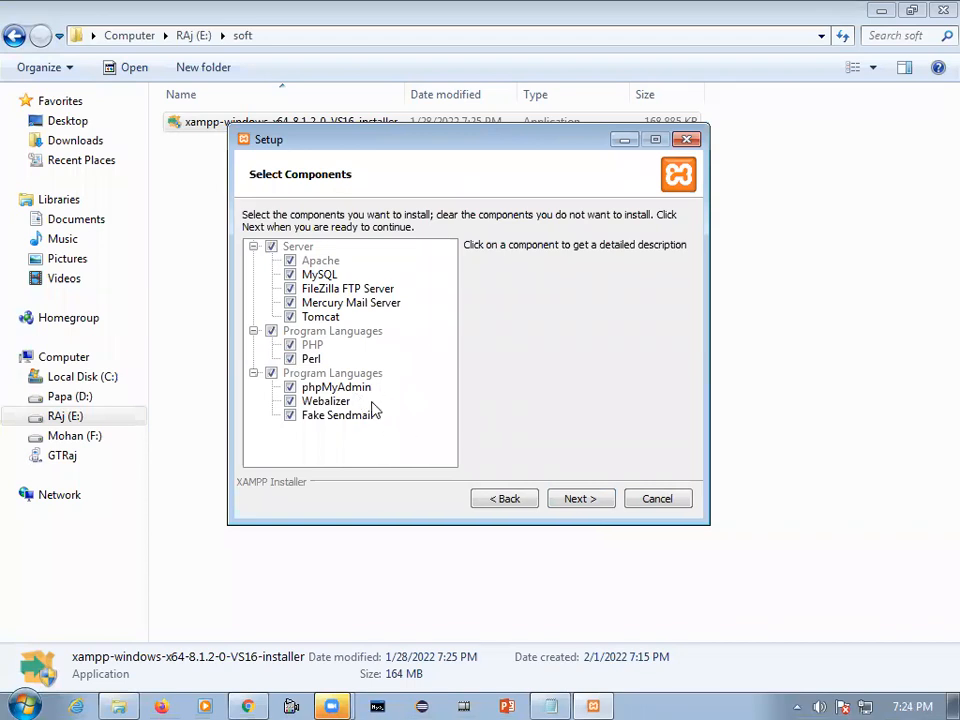
# Exclude FileZilla FTP Server, Mercury Mail Server, Tomcat, Perl, Webalizer and Fake Sendmail from the components and continue the setup
pyautogui.click(290, 289)
pyautogui.click(290, 303)
pyautogui.click(290, 317)
pyautogui.click(290, 359)
pyautogui.click(290, 401)
pyautogui.click(290, 415)
pyautogui.click(580, 498)
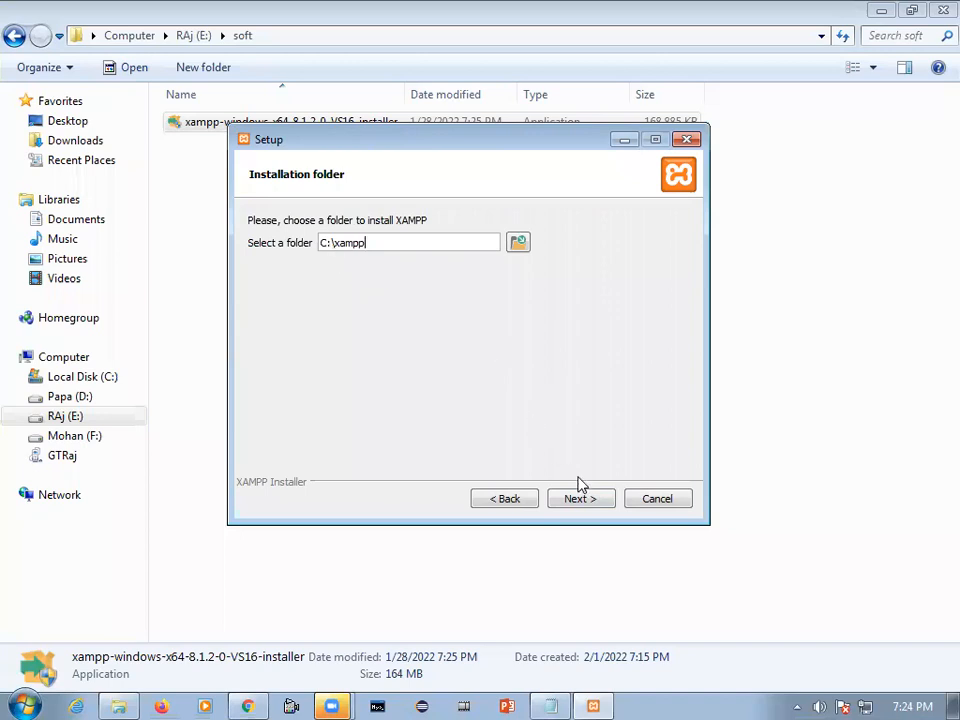
# Try to continue the setup with C:\xampp as the installation folder
pyautogui.click(590, 500)
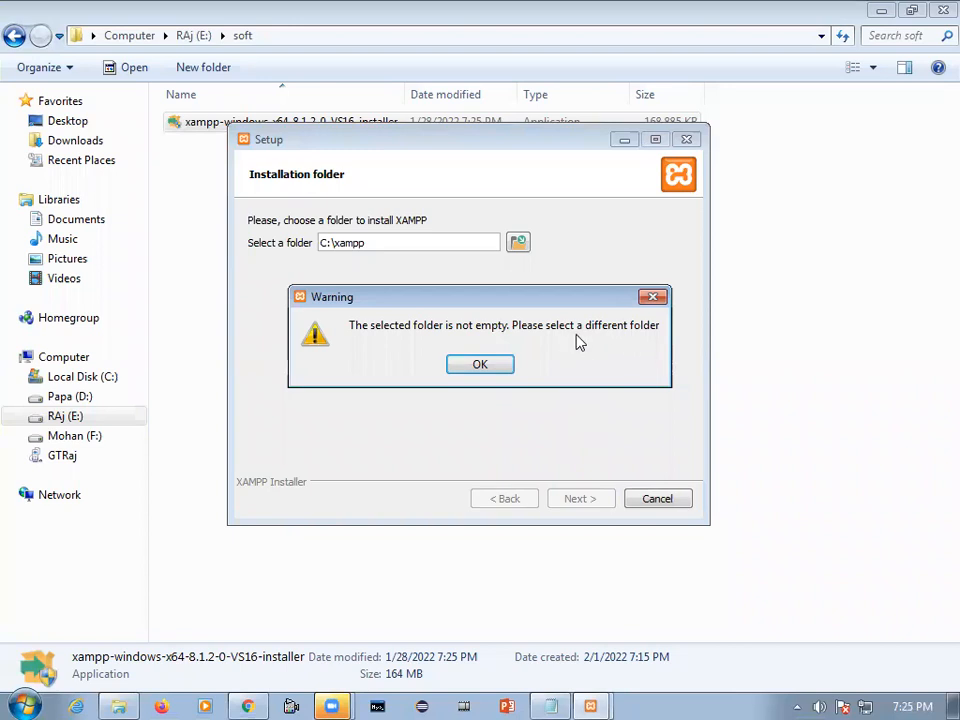
pyautogui.click(489, 367)
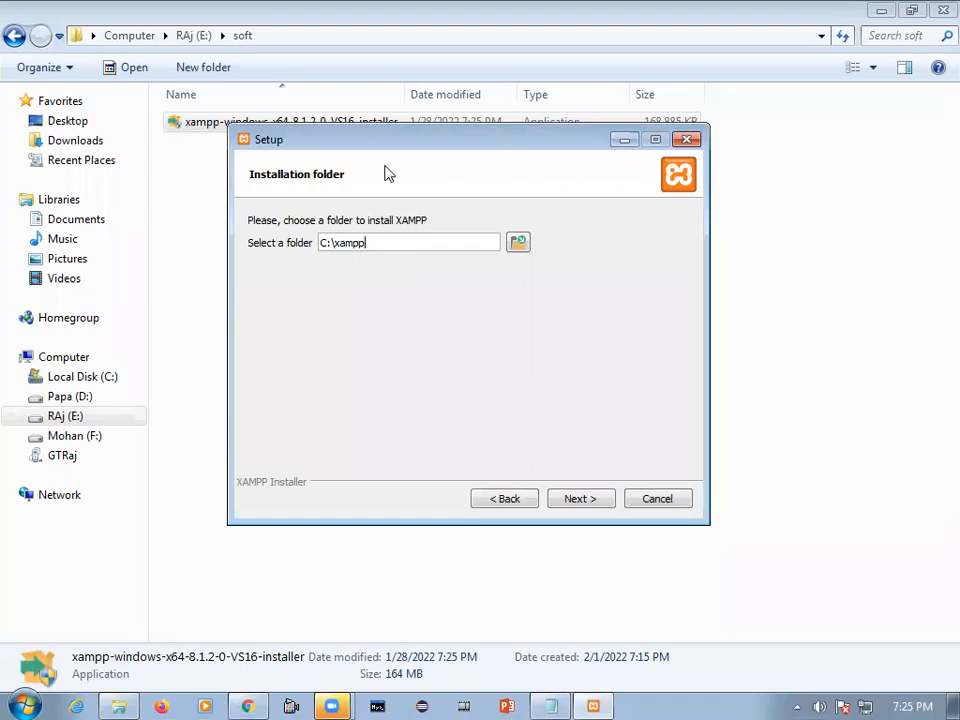
pyautogui.moveTo(395, 150); pyautogui.dragTo(439, 154)
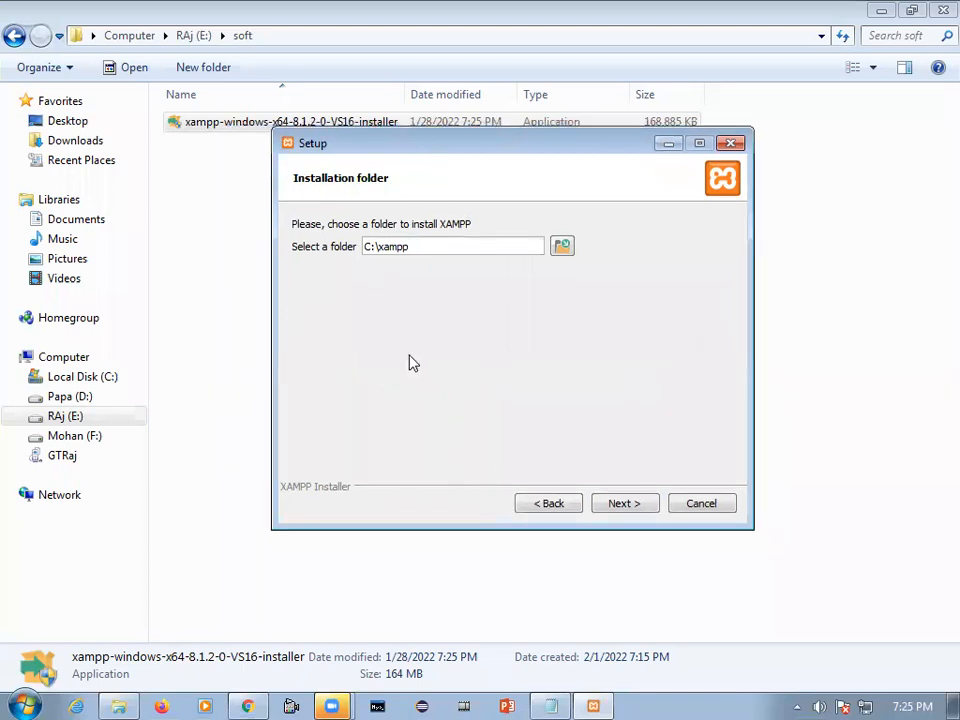
# Delete the existing xampp folder from Local Disk (C:) and return to the XAMPP setup wizard
pyautogui.click(112, 380)
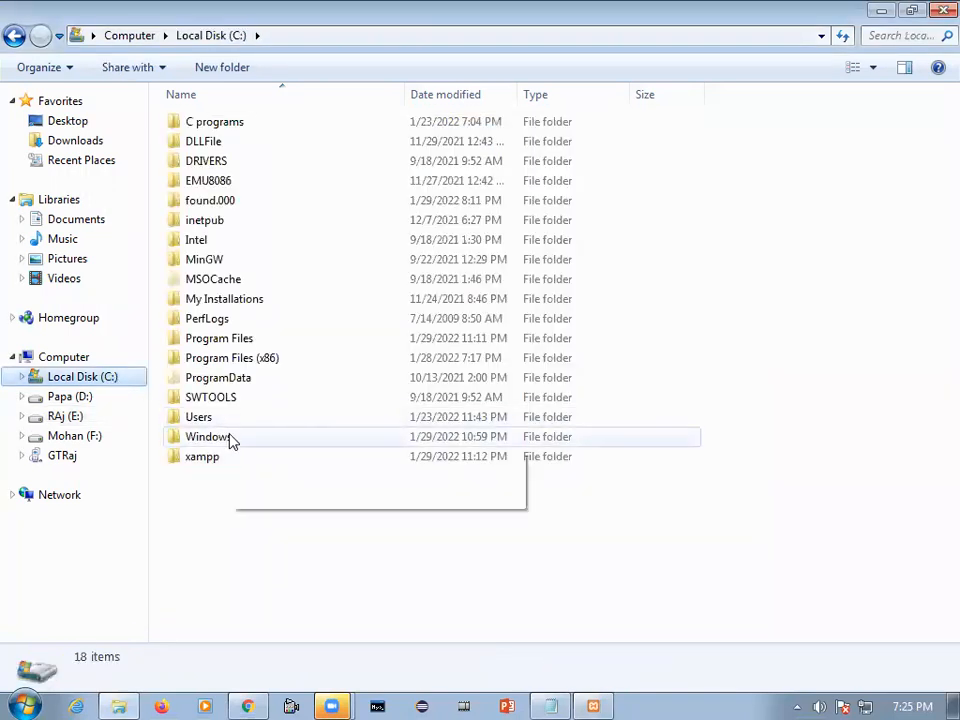
pyautogui.click(222, 459)
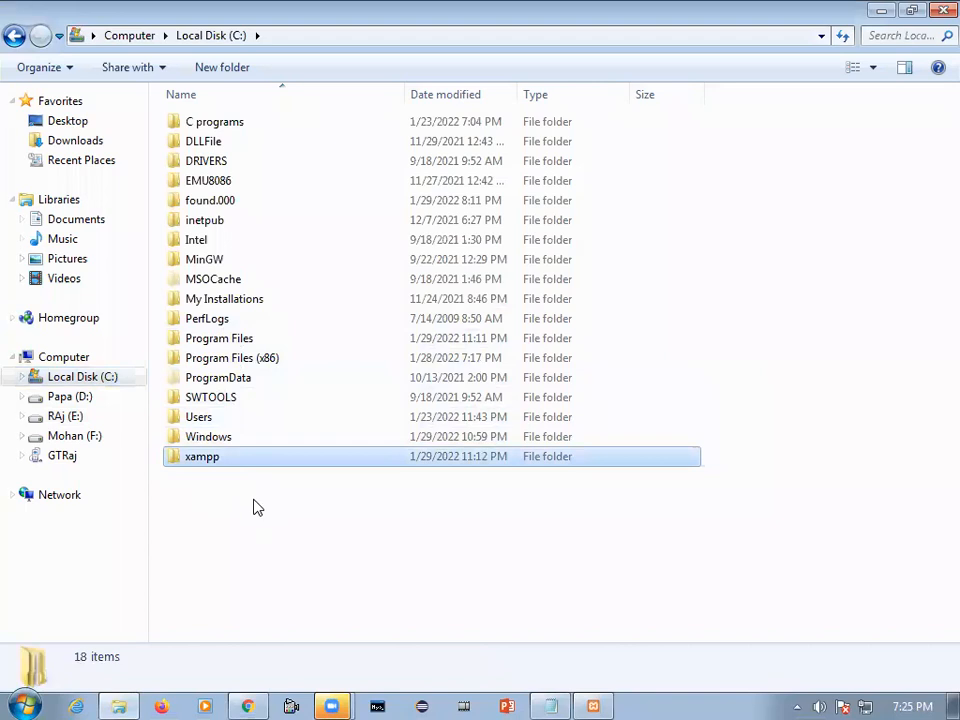
pyautogui.press('Delete')
pyautogui.press('Return')
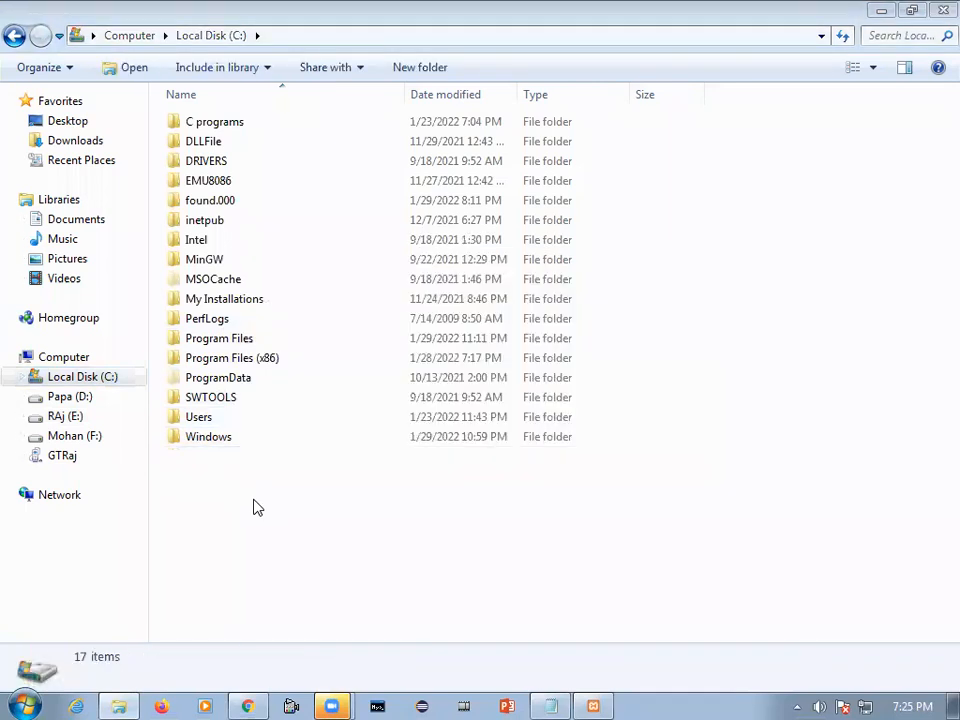
pyautogui.click(595, 704)
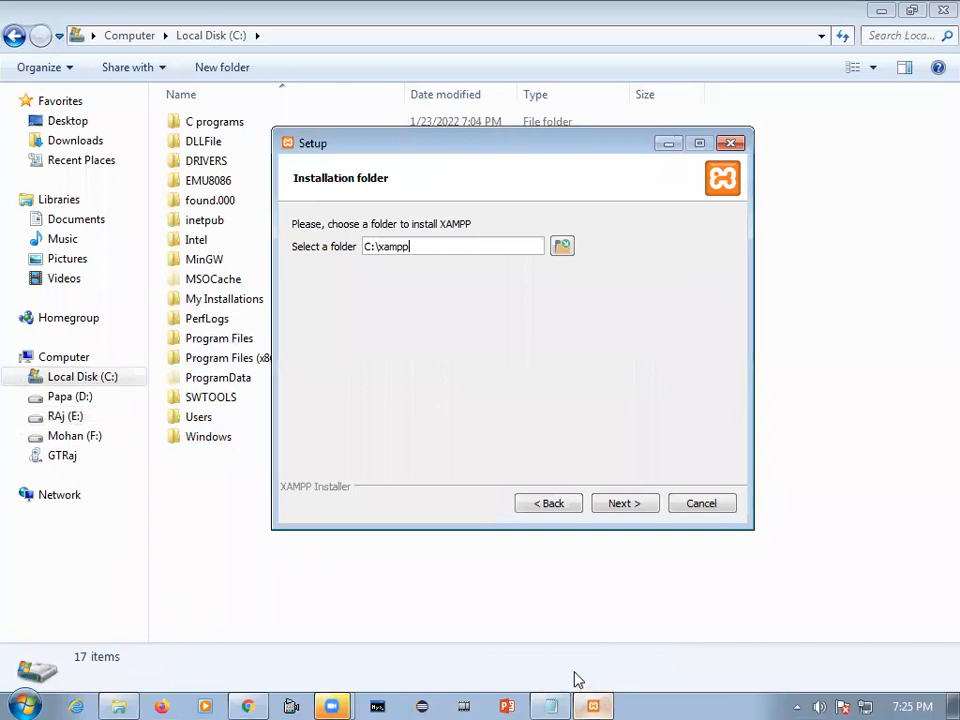
pyautogui.click(14, 35)
pyautogui.click(593, 706)
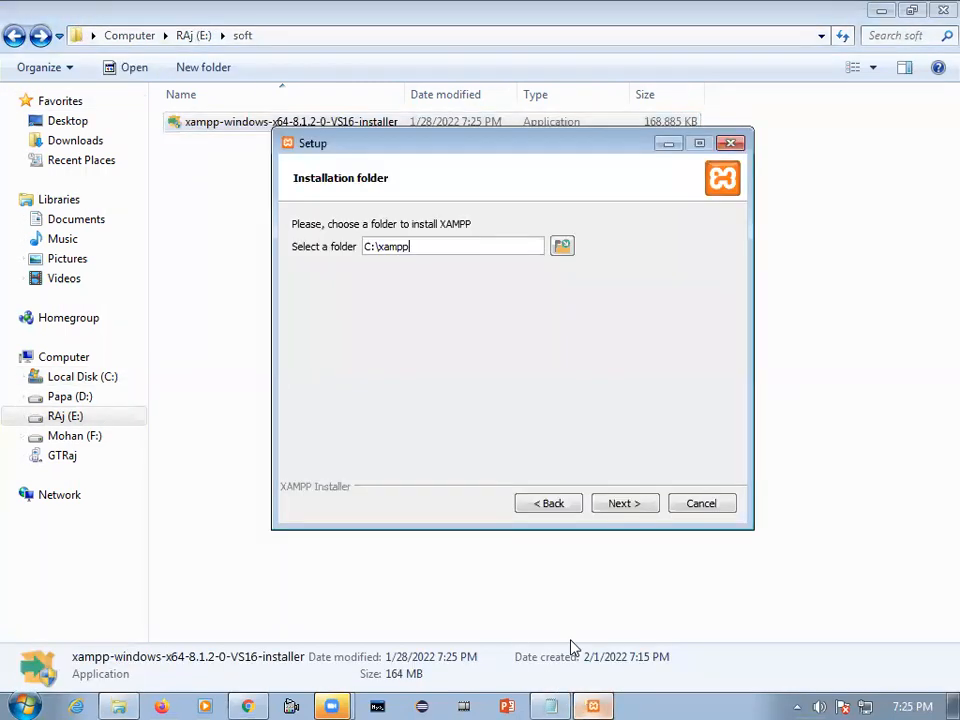
# Accept C:\xampp as the installation folder, keep English as the language, and start installing XAMPP
pyautogui.click(610, 508)
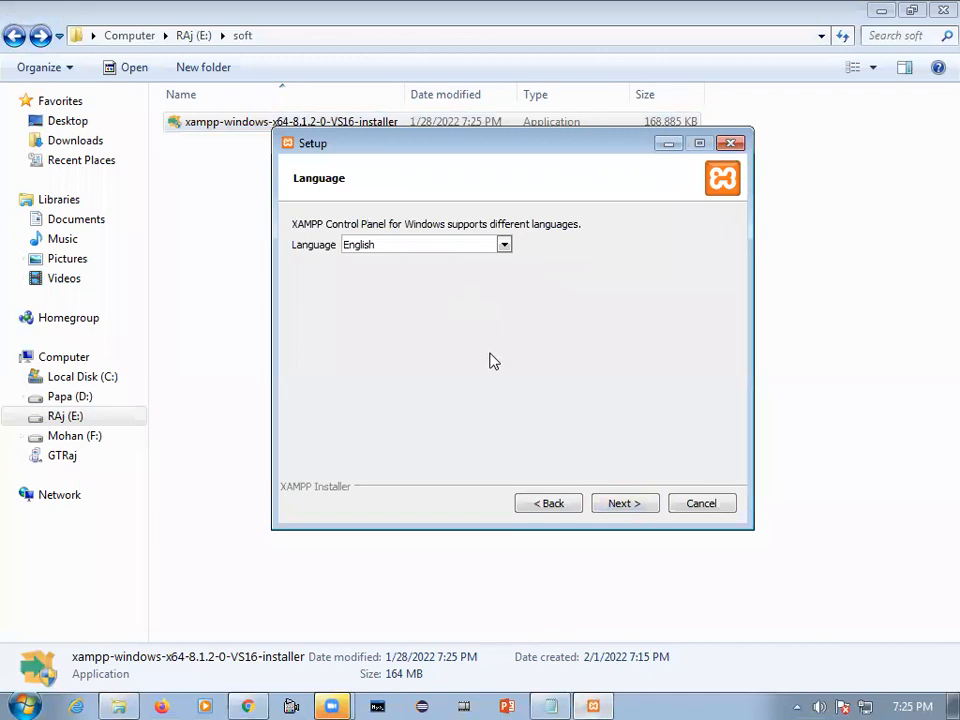
pyautogui.click(619, 505)
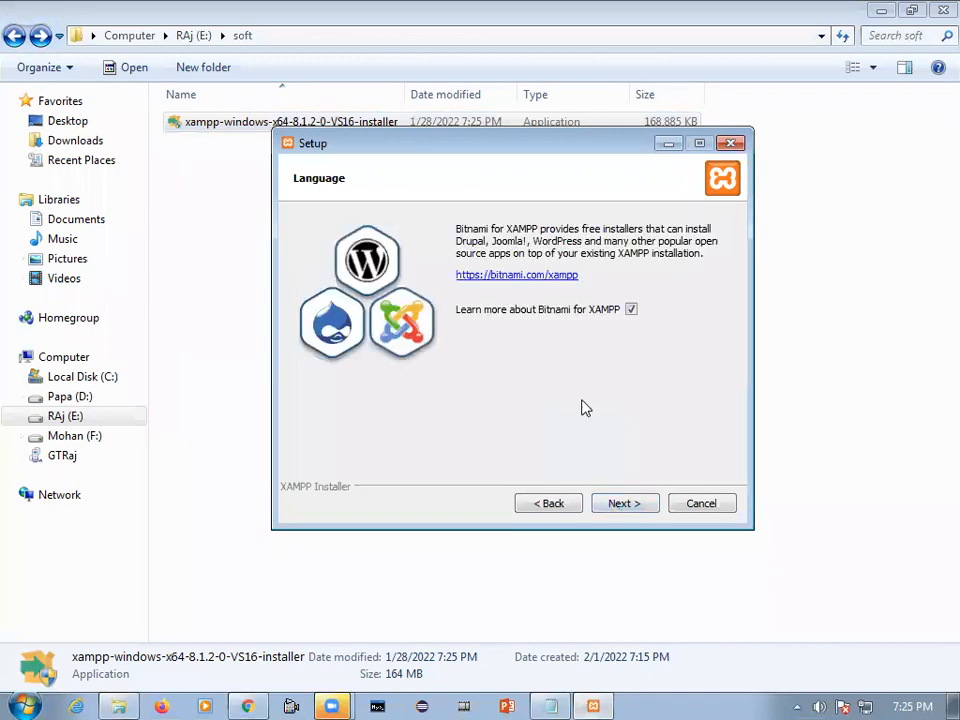
pyautogui.click(620, 503)
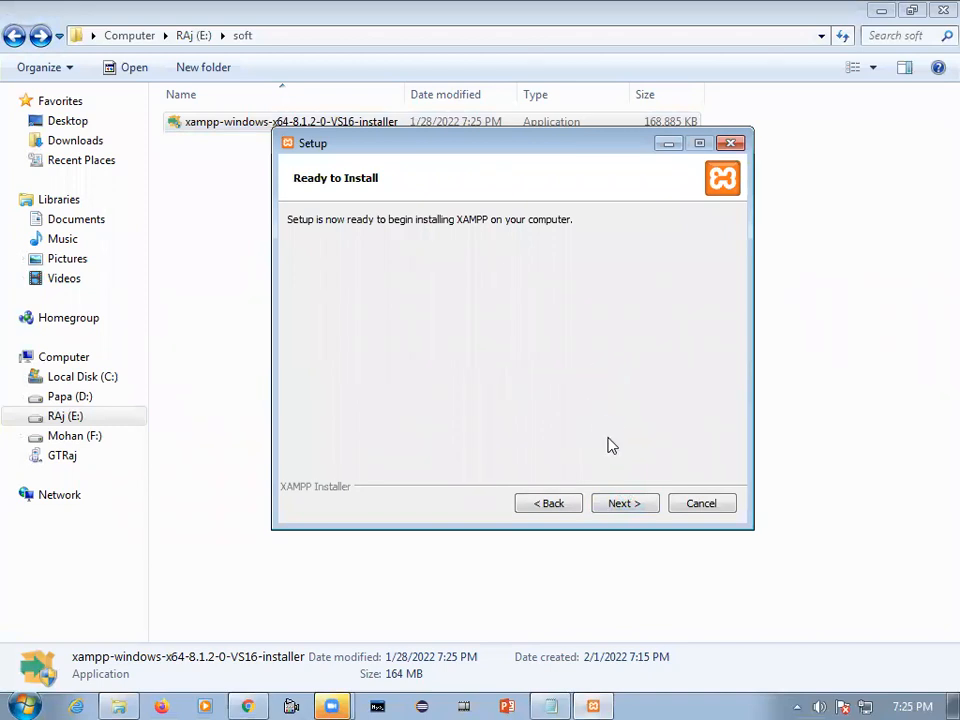
pyautogui.click(630, 506)
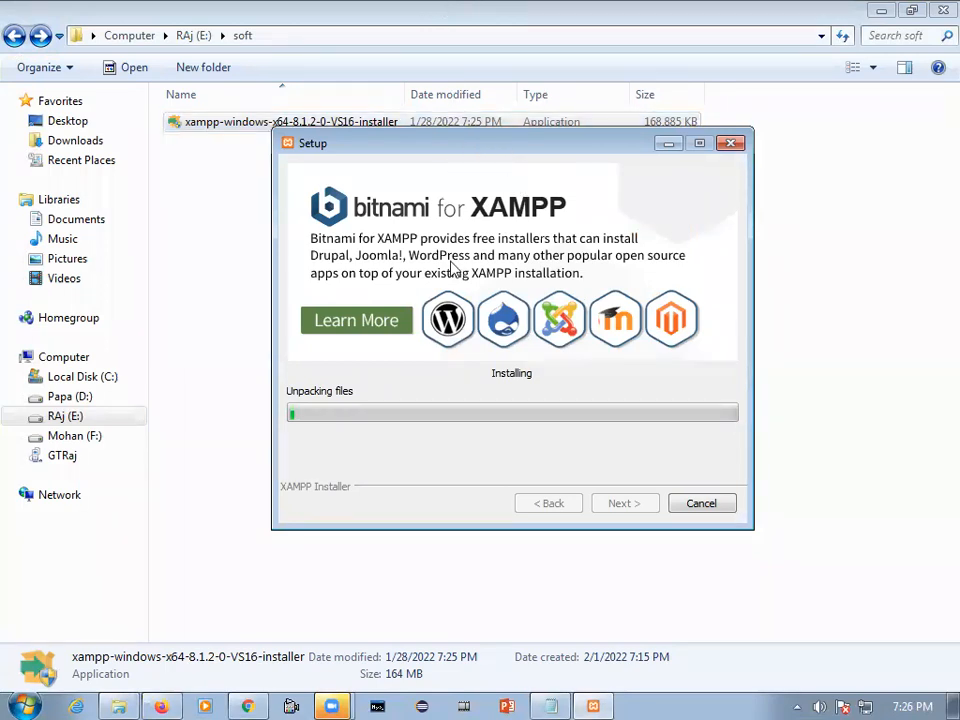
pyautogui.click(331, 706)
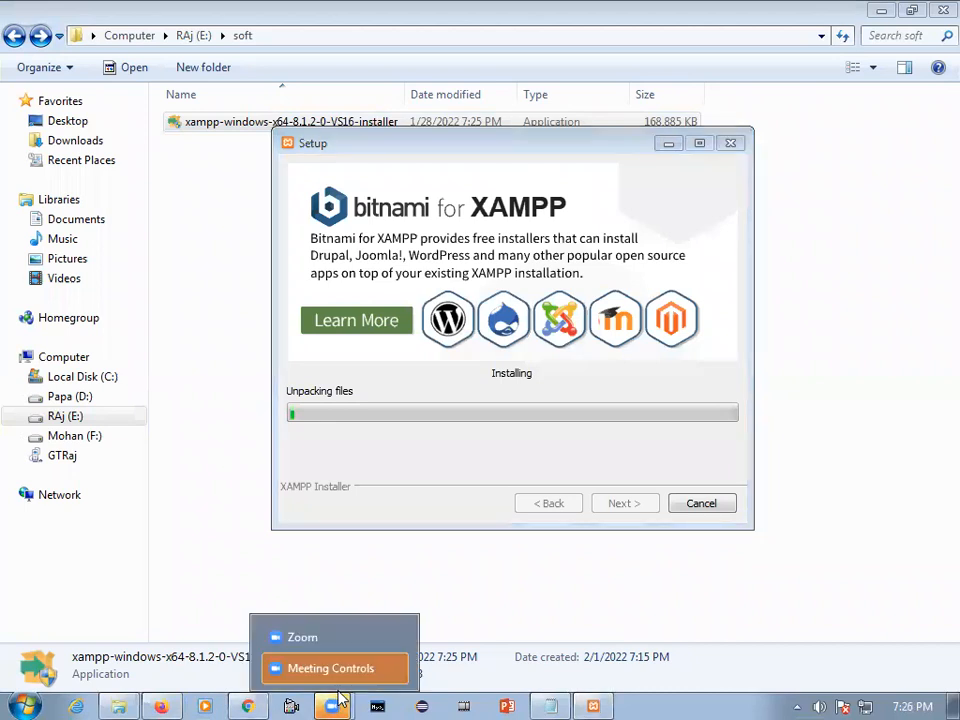
pyautogui.click(331, 638)
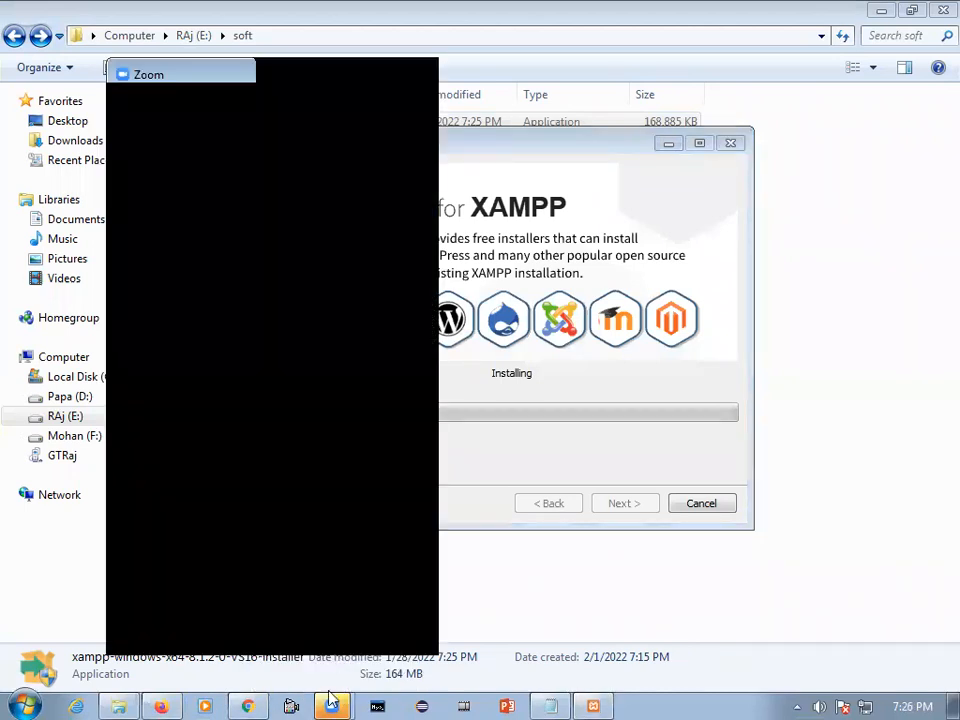
pyautogui.click(331, 698)
pyautogui.click(329, 677)
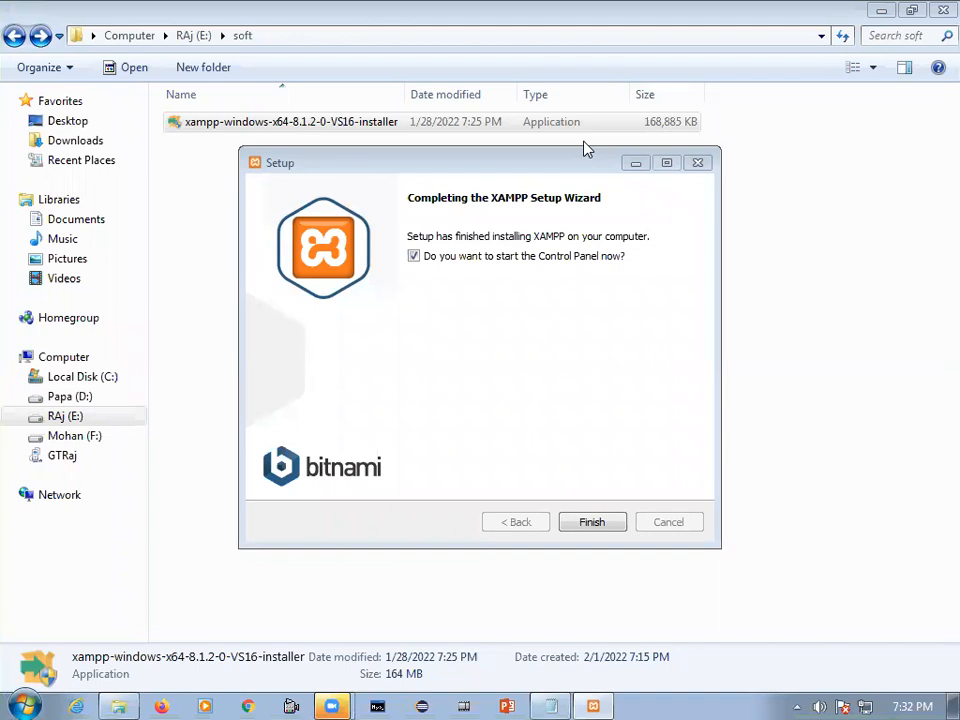
# Finish the XAMPP setup with the Control Panel set to start, and bring the Control Panel window into view
pyautogui.click(593, 522)
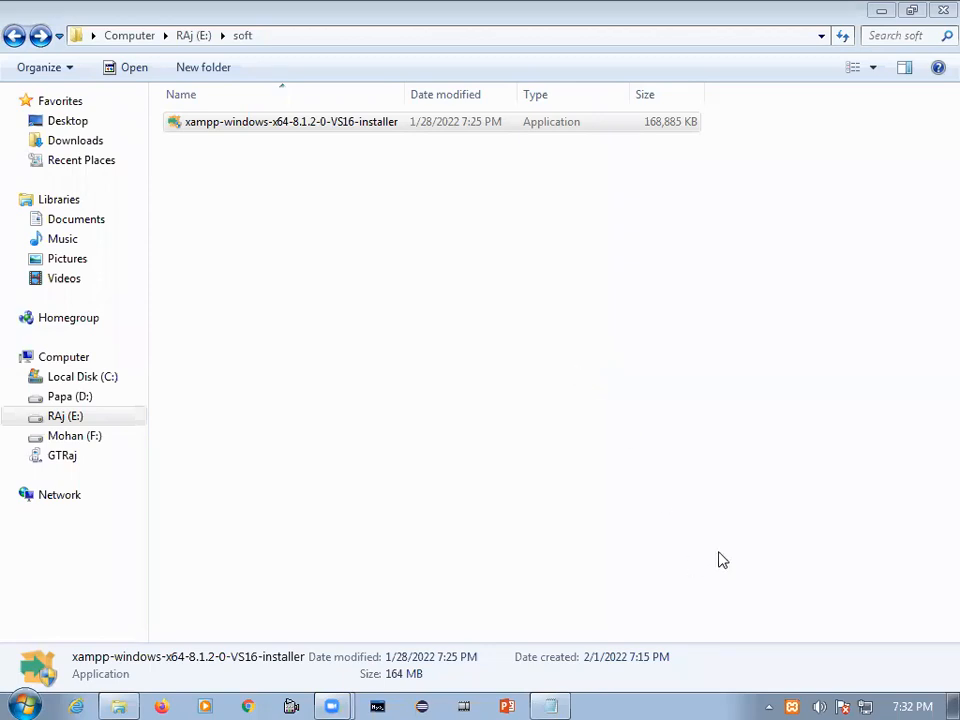
pyautogui.doubleClick(788, 700)
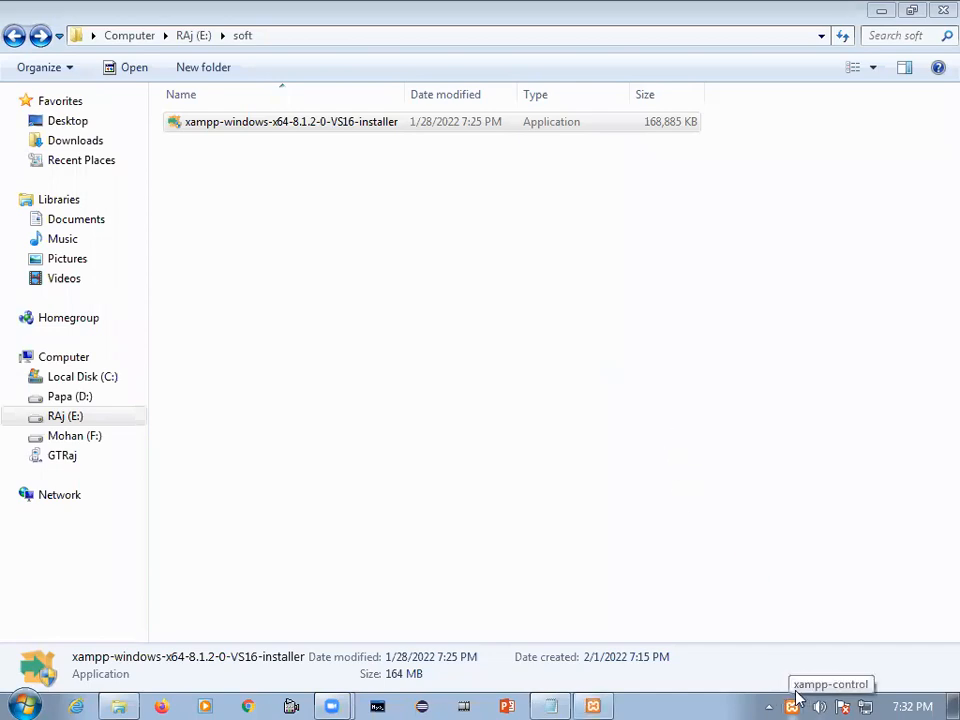
pyautogui.click(606, 700)
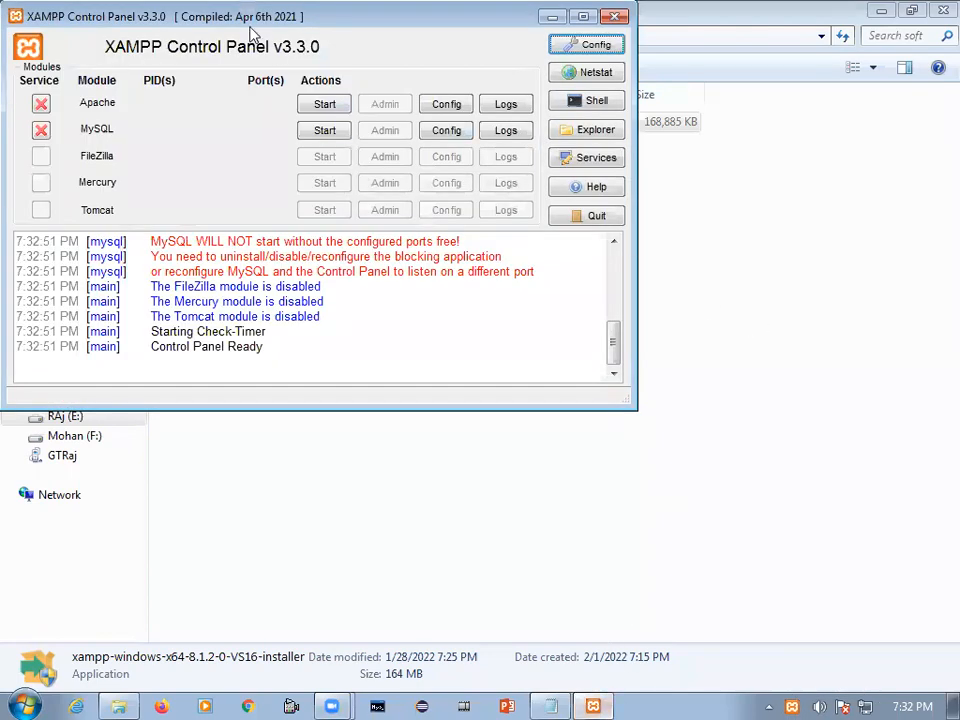
pyautogui.moveTo(250, 22); pyautogui.dragTo(418, 192)
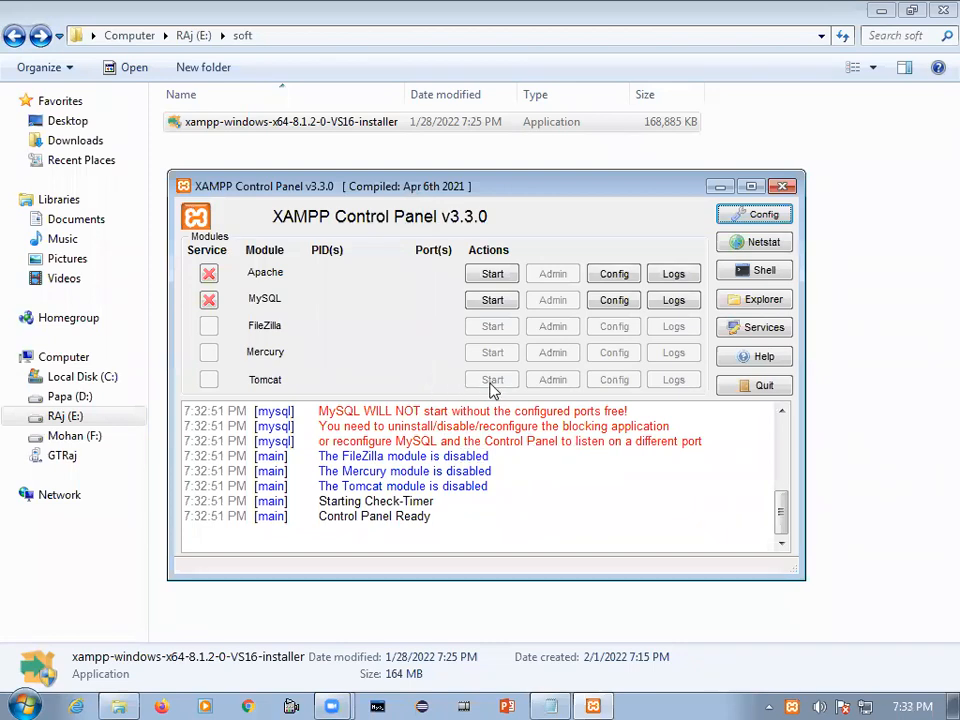
# Install the Apache and MySQL modules as services in the XAMPP Control Panel
pyautogui.click(209, 276)
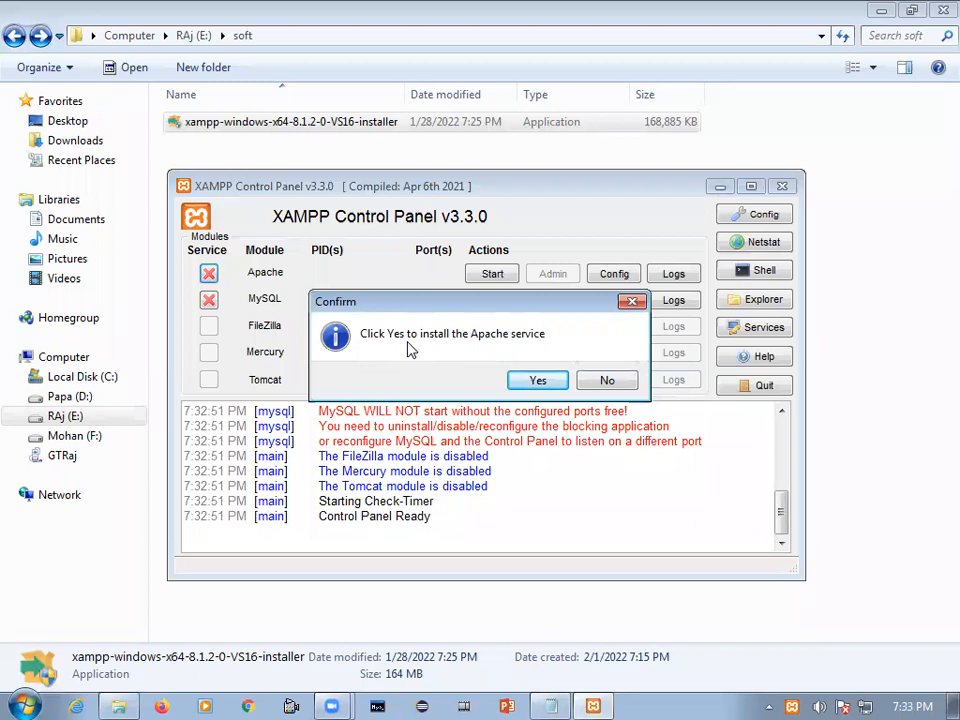
pyautogui.click(555, 383)
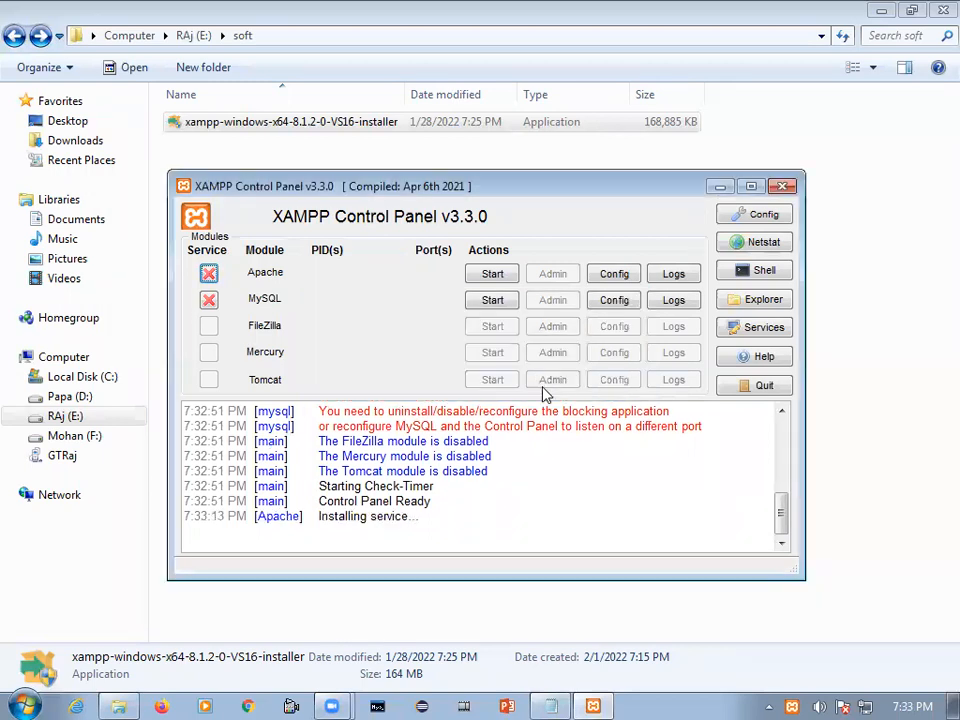
pyautogui.click(209, 302)
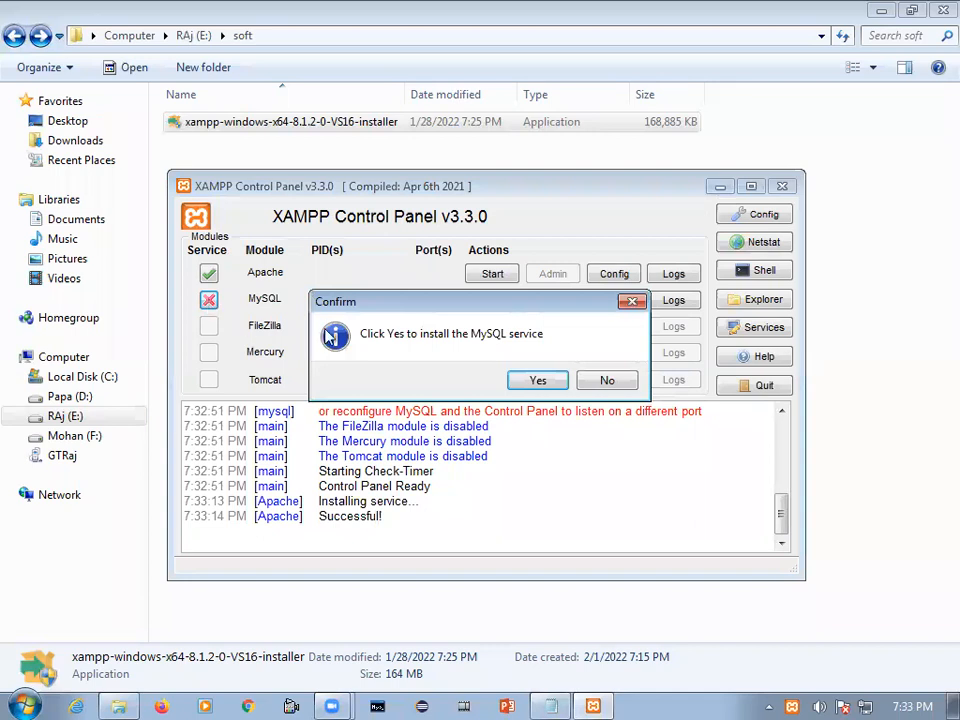
pyautogui.click(536, 381)
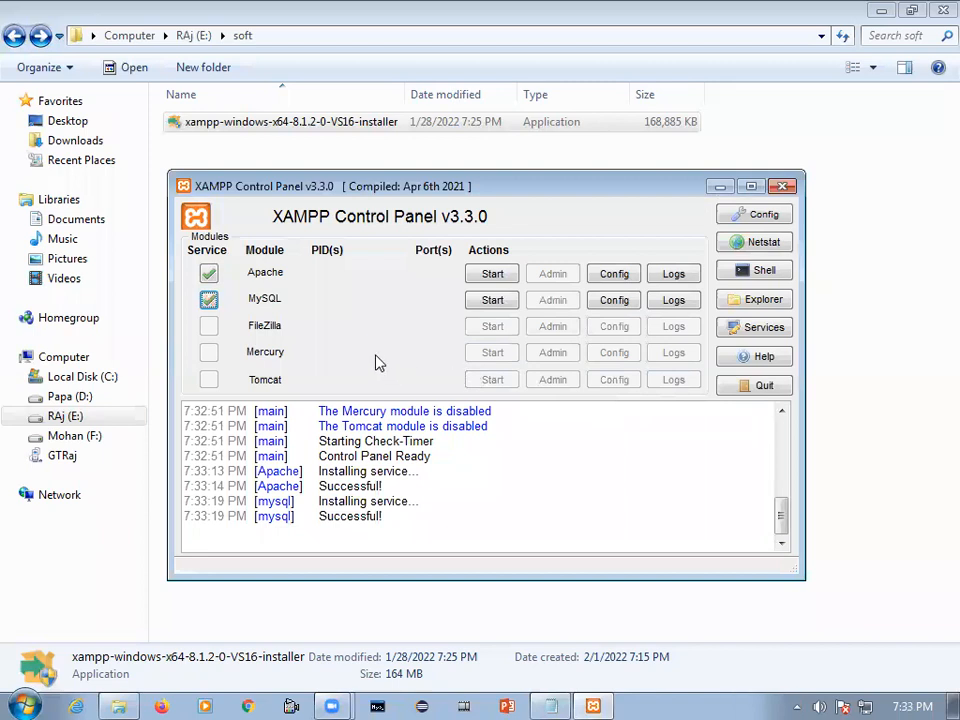
# Try to start the Apache and MySQL services
pyautogui.click(493, 275)
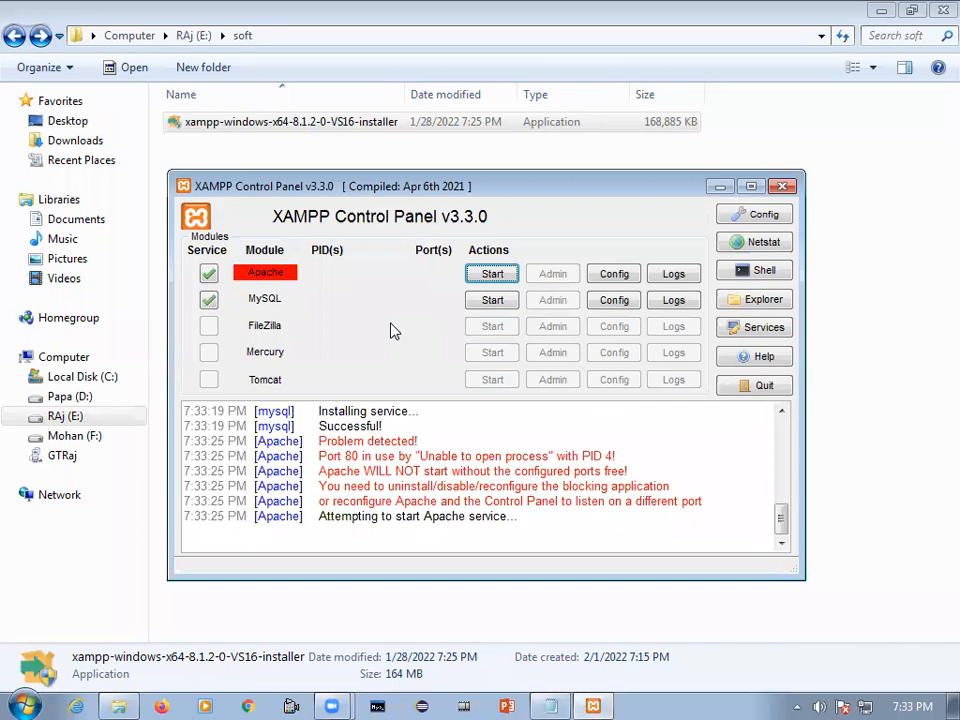
pyautogui.click(491, 303)
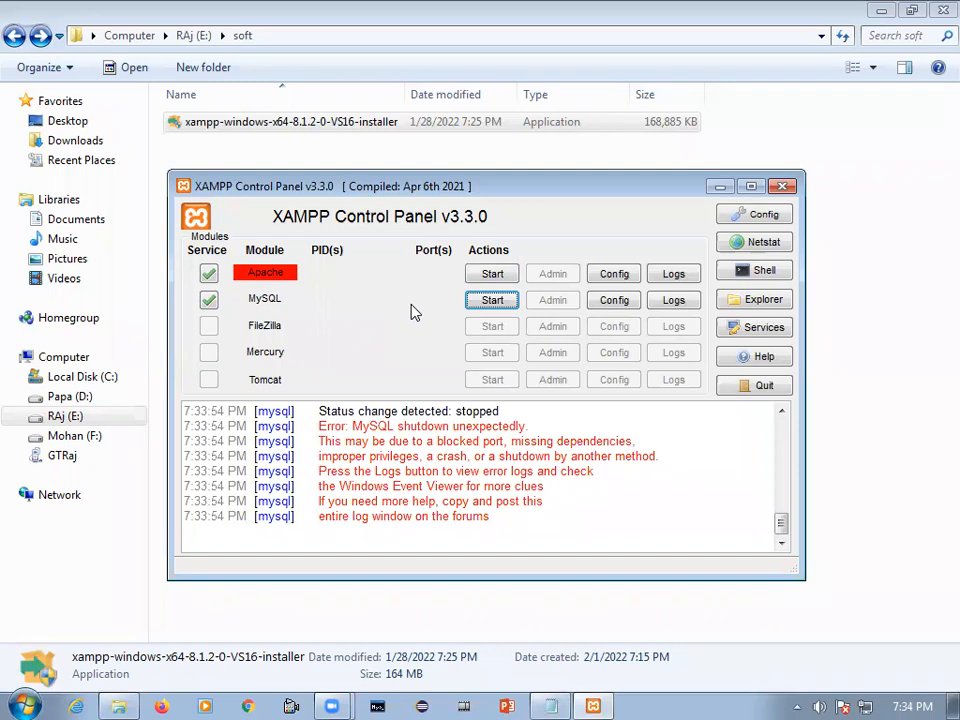
# Open Apache's httpd.conf configuration file from the XAMPP Control Panel and maximize its window
pyautogui.click(610, 277)
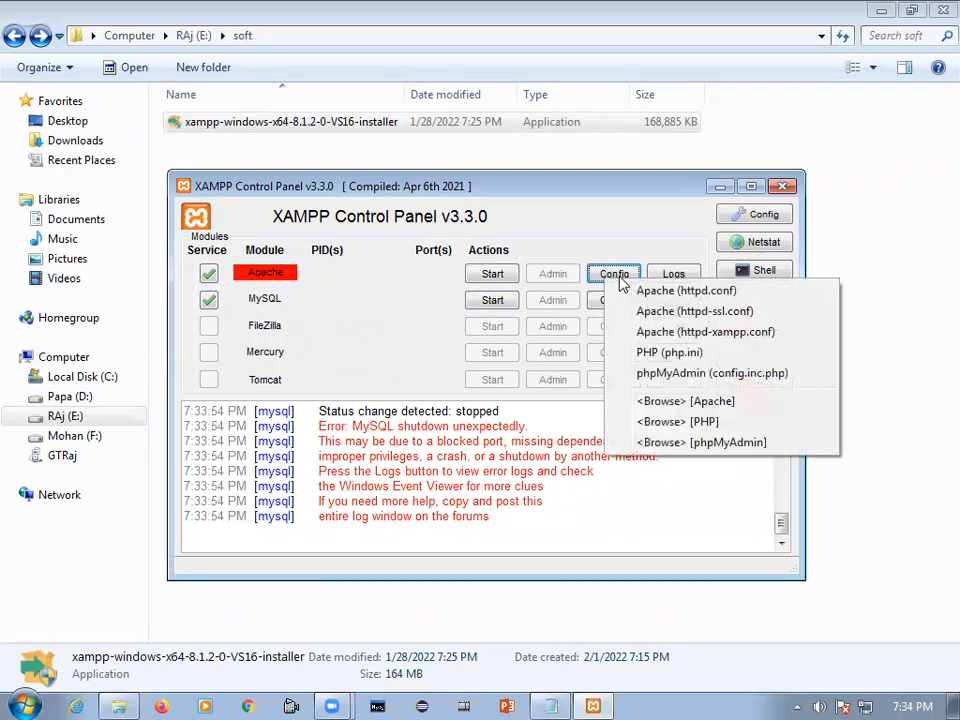
pyautogui.click(721, 297)
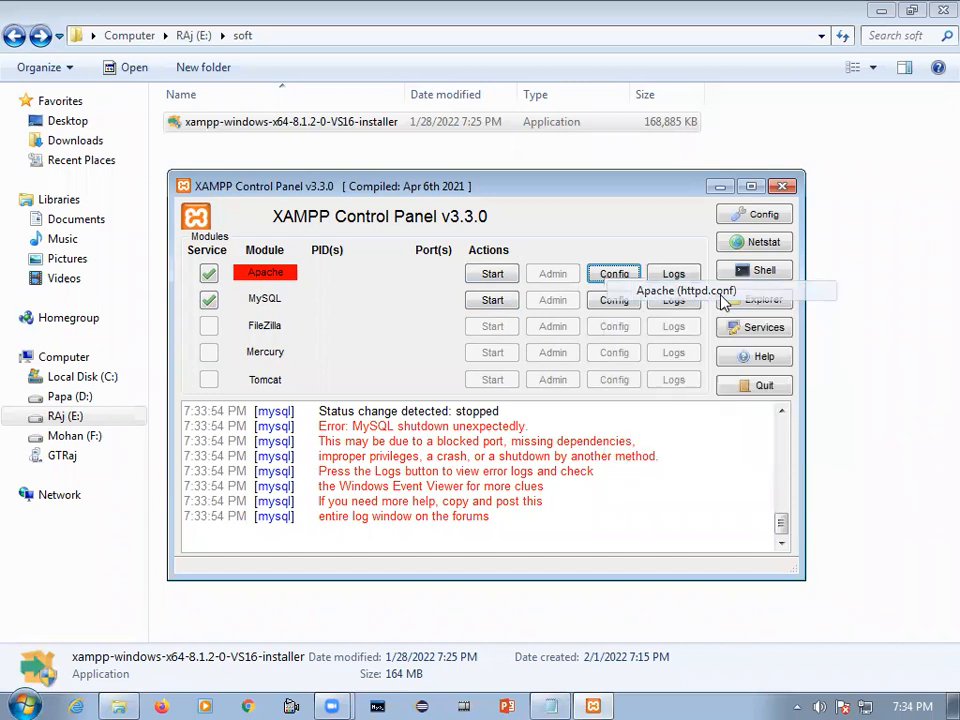
pyautogui.moveTo(678, 336); pyautogui.dragTo(605, 230)
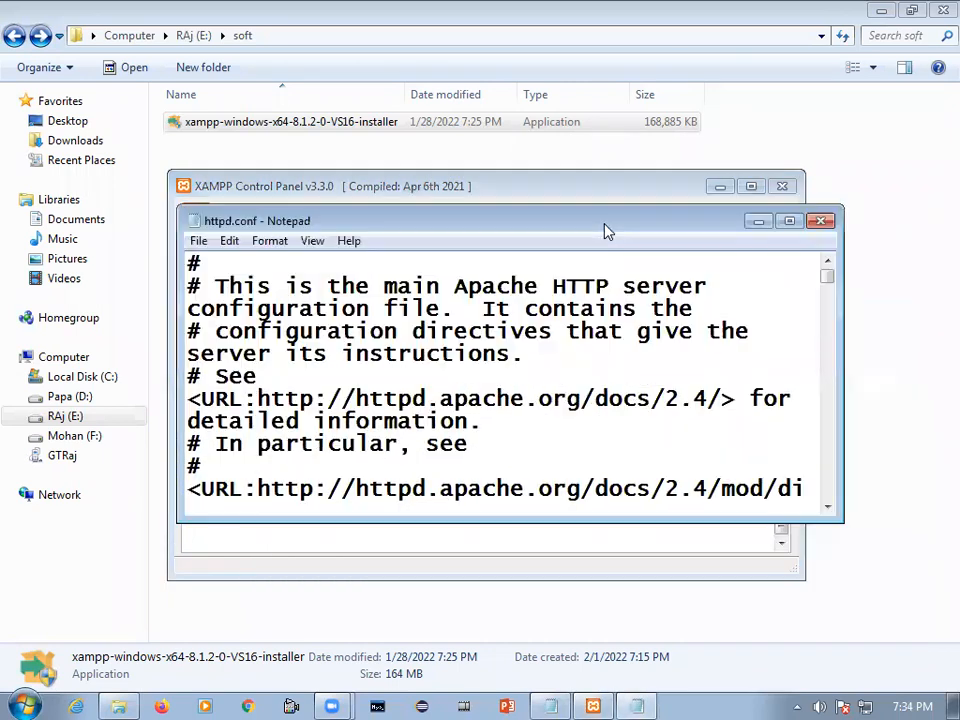
pyautogui.doubleClick(605, 230)
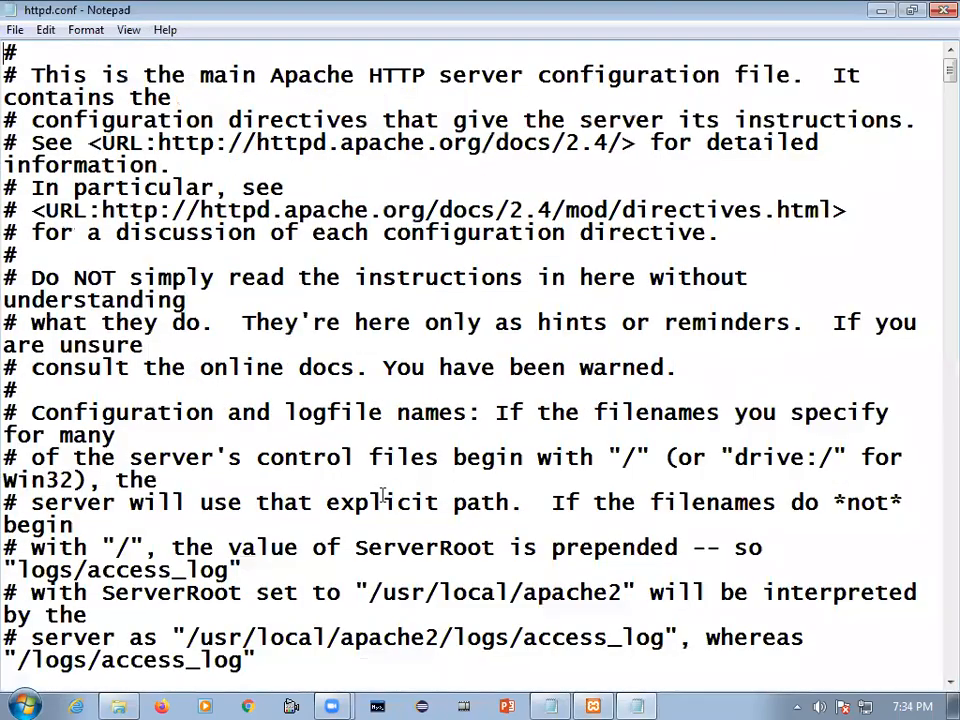
# Change the port to 8080 in both the commented and the active Listen lines of httpd.conf
pyautogui.scroll(-7, 471, 446)
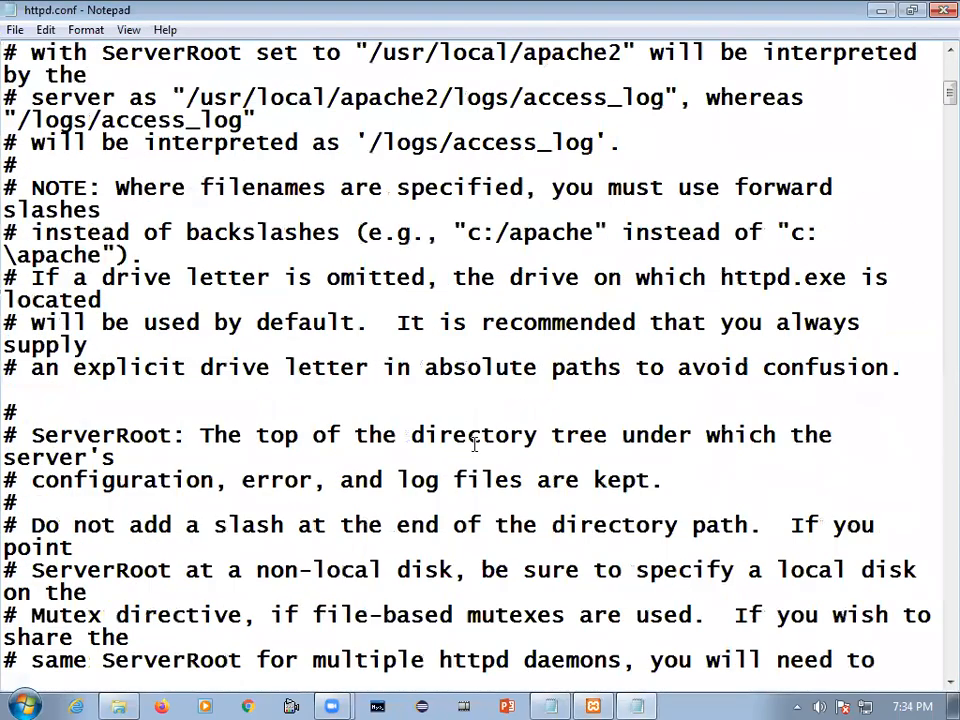
pyautogui.scroll(-9, 474, 444)
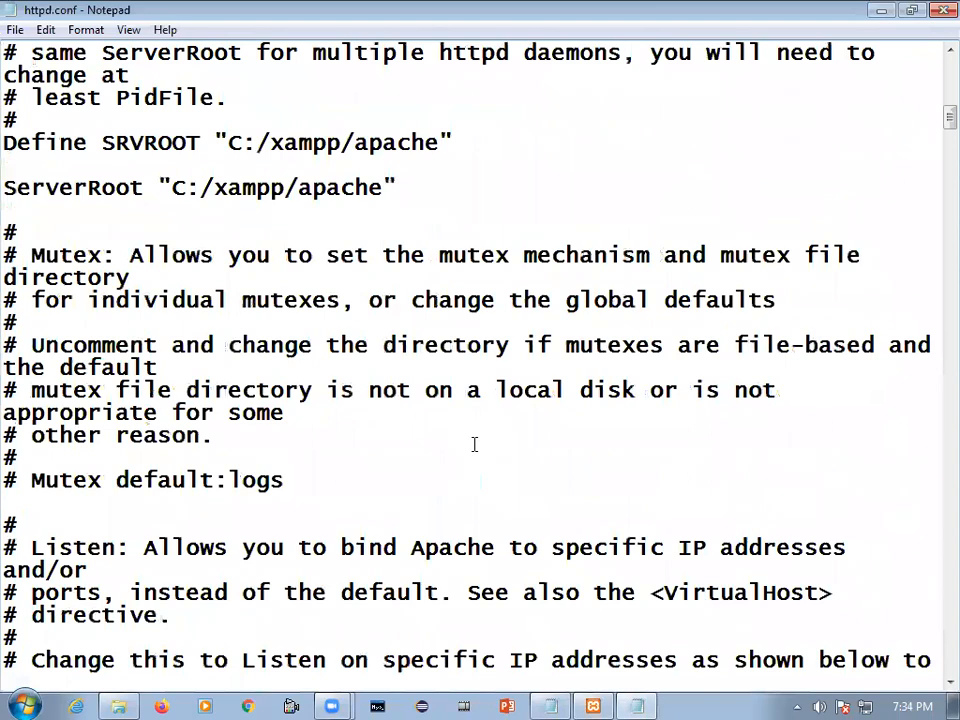
pyautogui.scroll(-5, 474, 444)
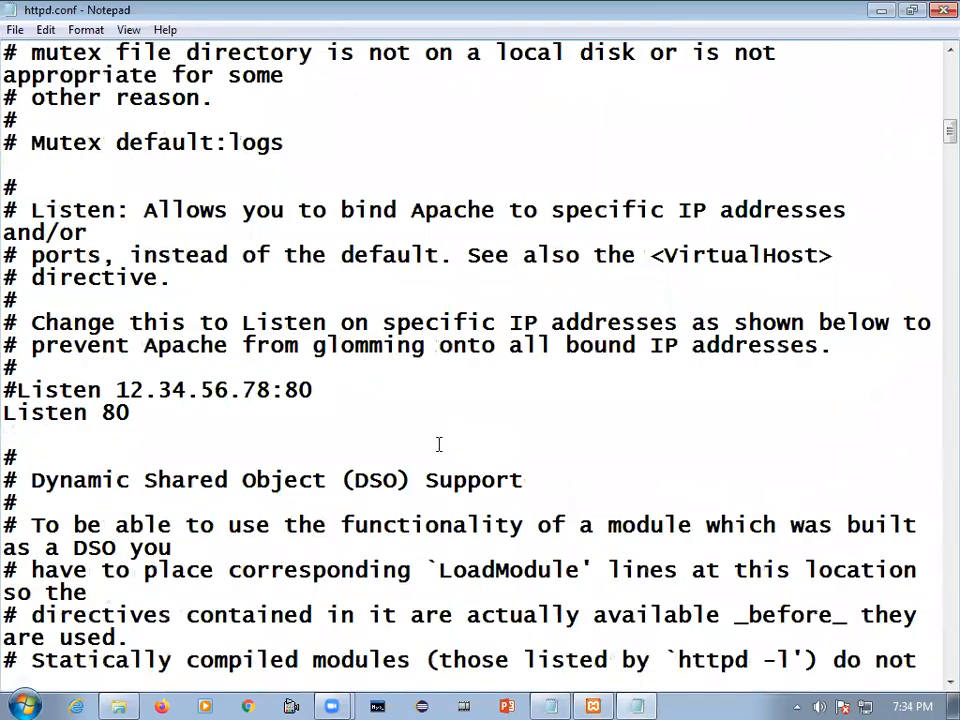
pyautogui.scroll(-1, 437, 444)
pyautogui.moveTo(19, 323); pyautogui.dragTo(102, 323)
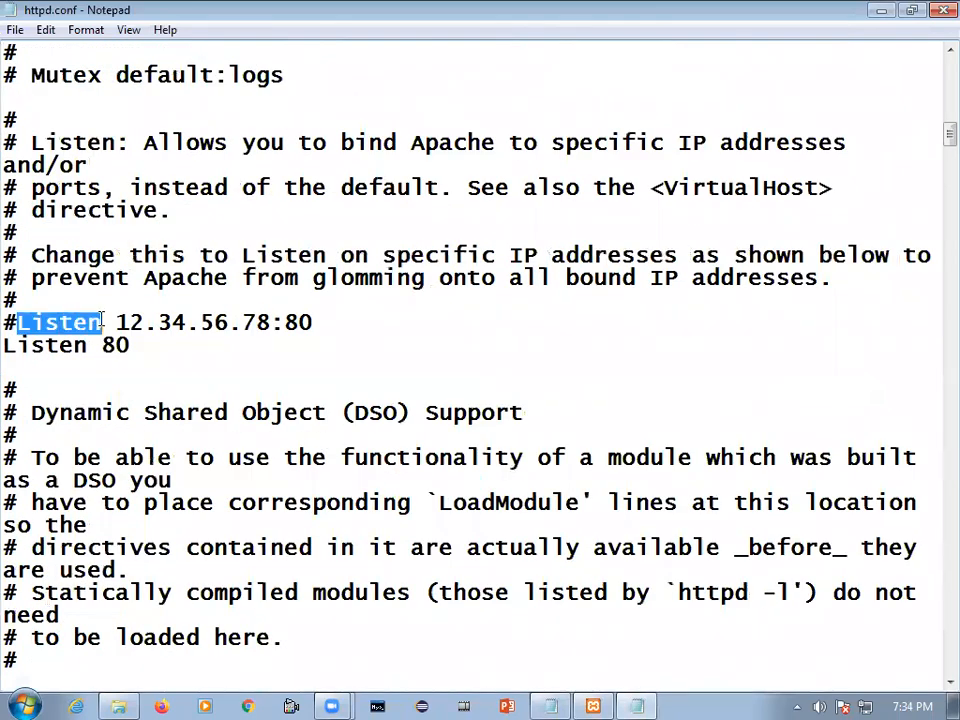
pyautogui.press('End')
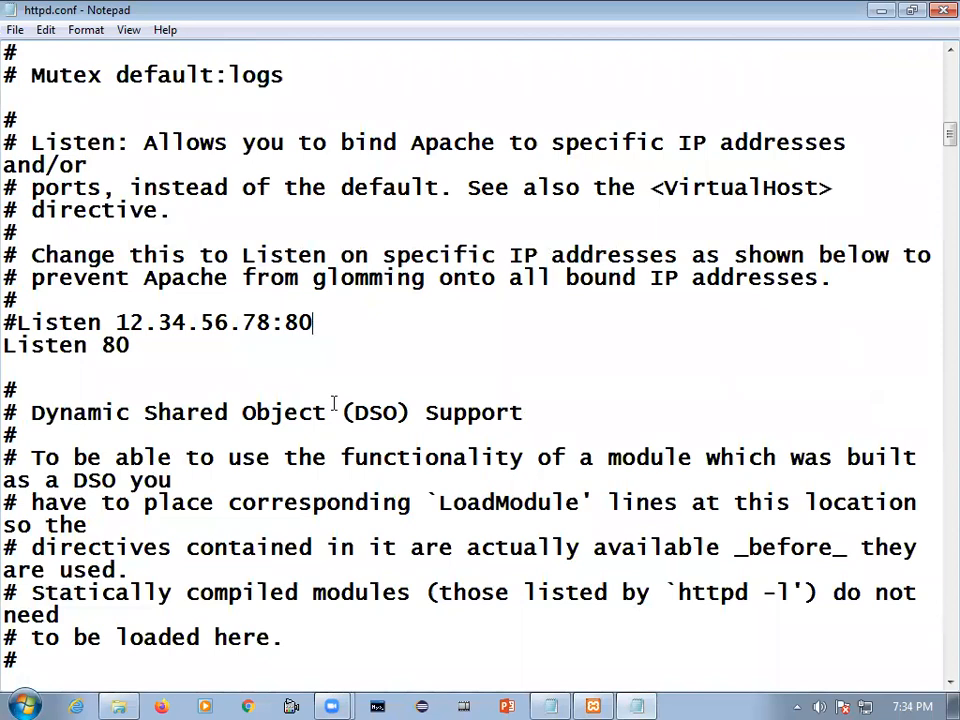
pyautogui.write('80')
pyautogui.click(161, 352)
pyautogui.write('80')
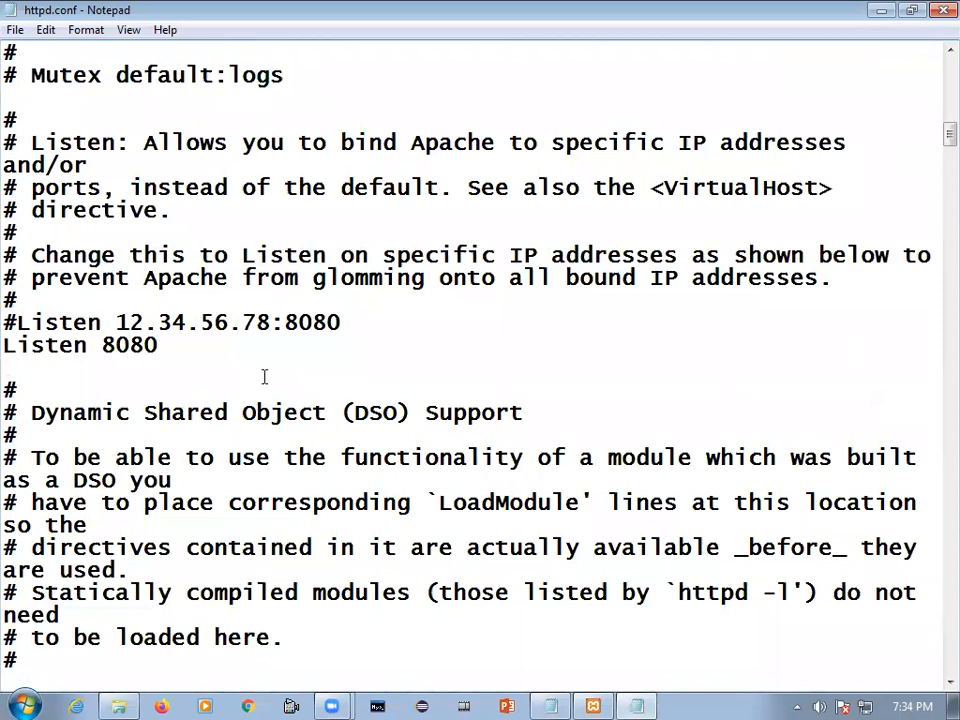
# Set the ServerName directive in httpd.conf to localhost:8080
pyautogui.scroll(-6, 266, 378)
pyautogui.scroll(-15, 266, 372)
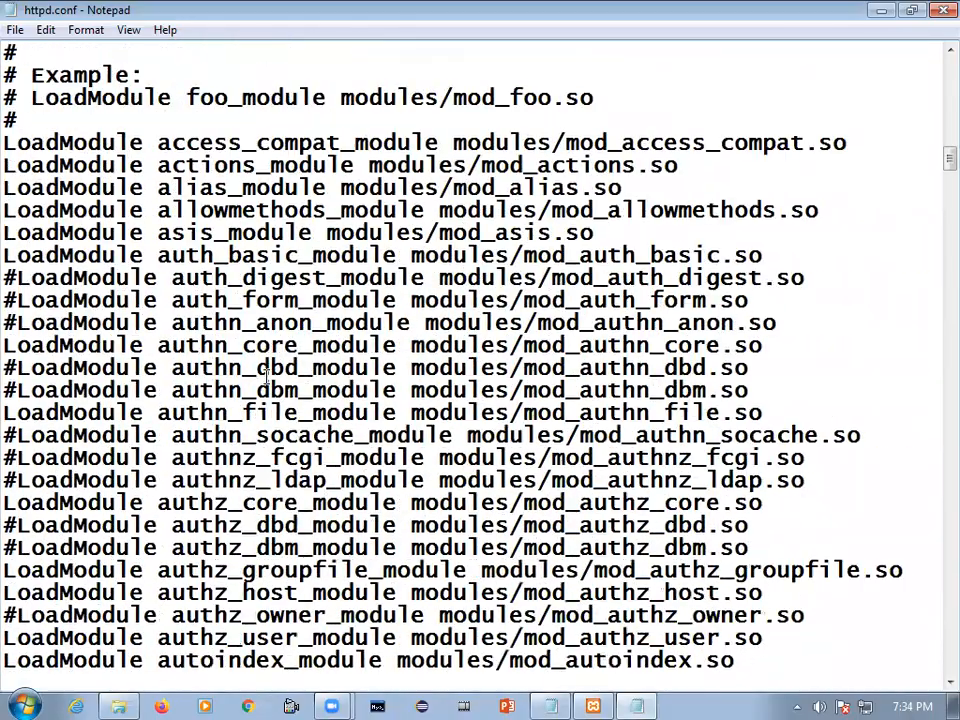
pyautogui.scroll(-12, 266, 372)
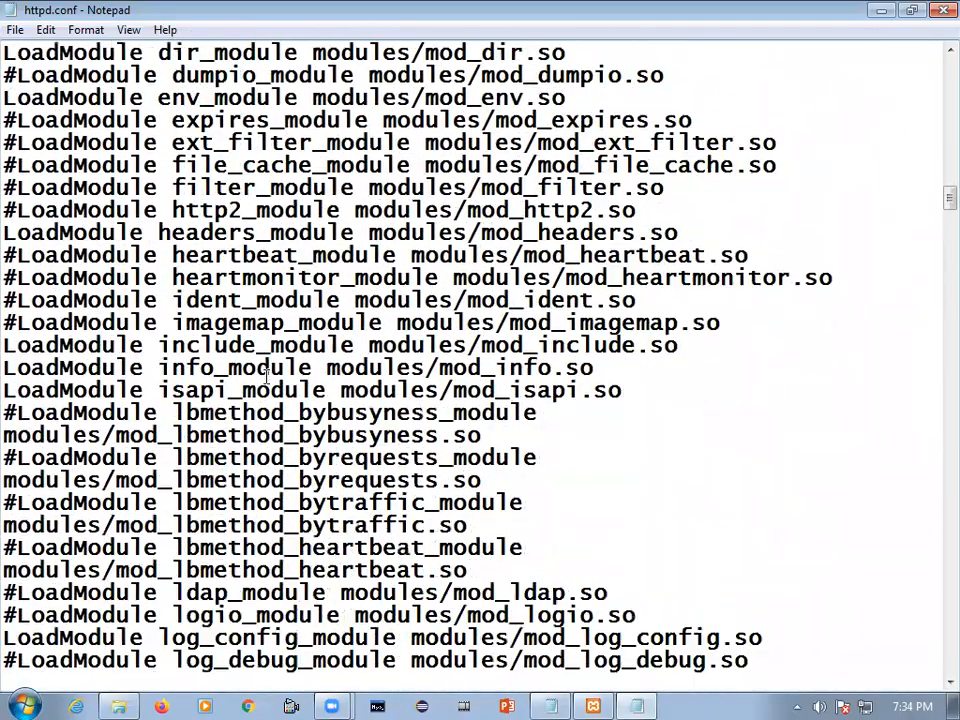
pyautogui.scroll(-14, 266, 372)
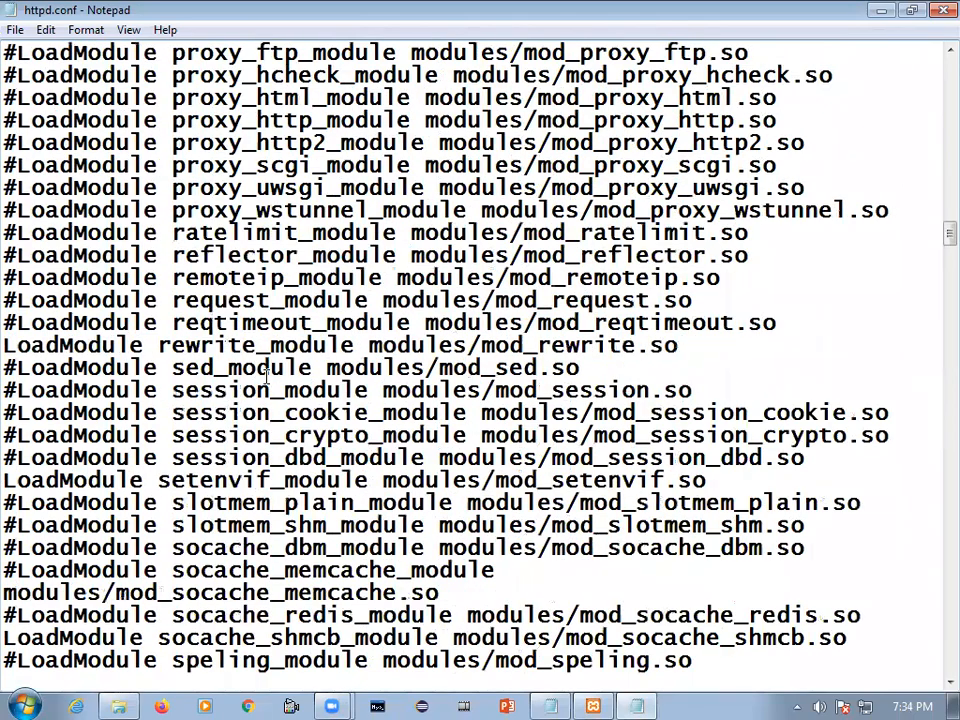
pyautogui.scroll(-12, 266, 376)
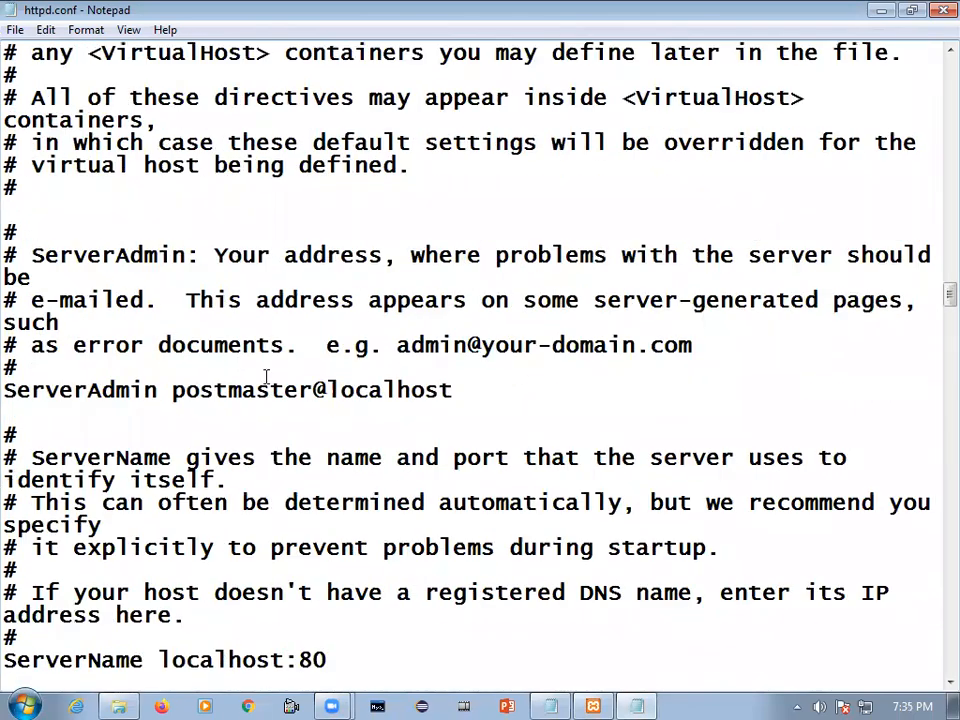
pyautogui.scroll(-4, 266, 376)
pyautogui.click(164, 389)
pyautogui.doubleClick(164, 389)
pyautogui.press('End')
pyautogui.write('80')
# Review the rest of httpd.conf, save and close the file, and start the Apache service
pyautogui.scroll(-7, 299, 590)
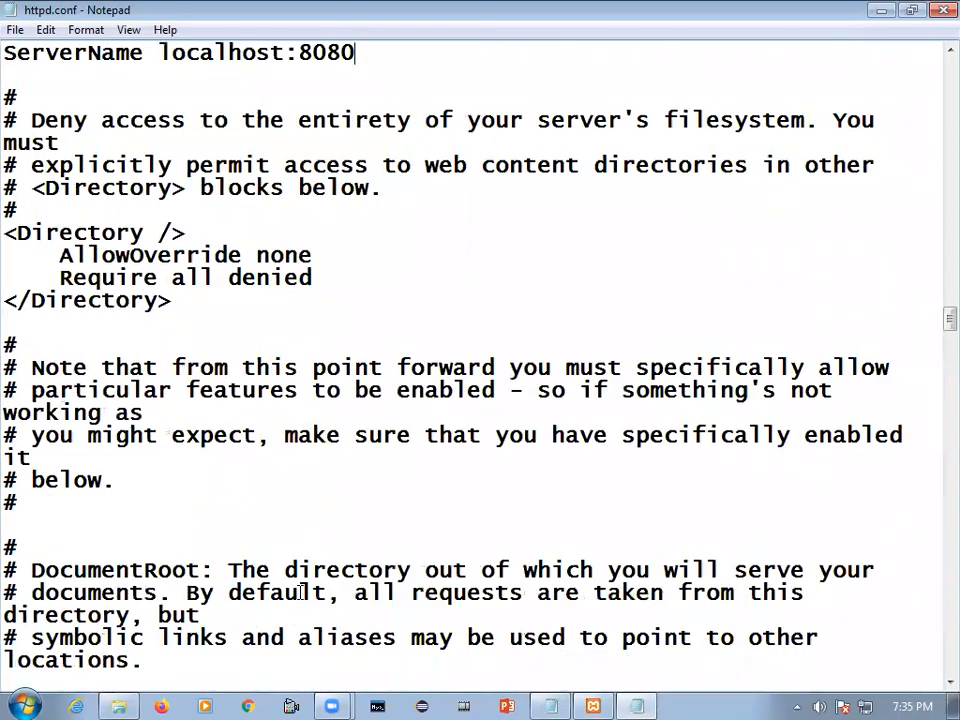
pyautogui.scroll(-20, 299, 590)
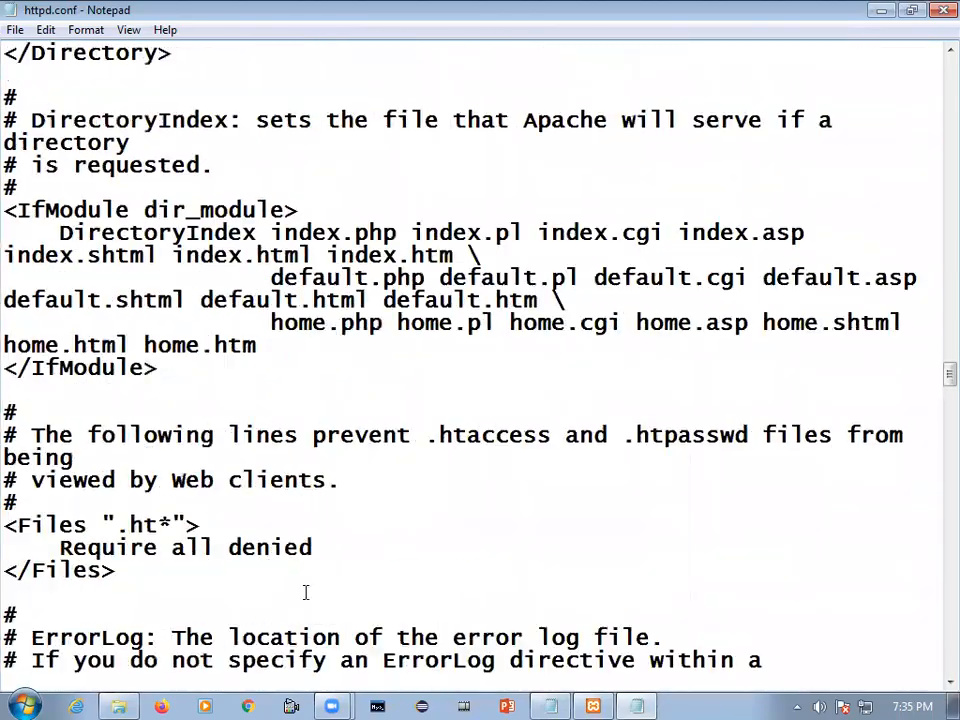
pyautogui.scroll(-20, 305, 593)
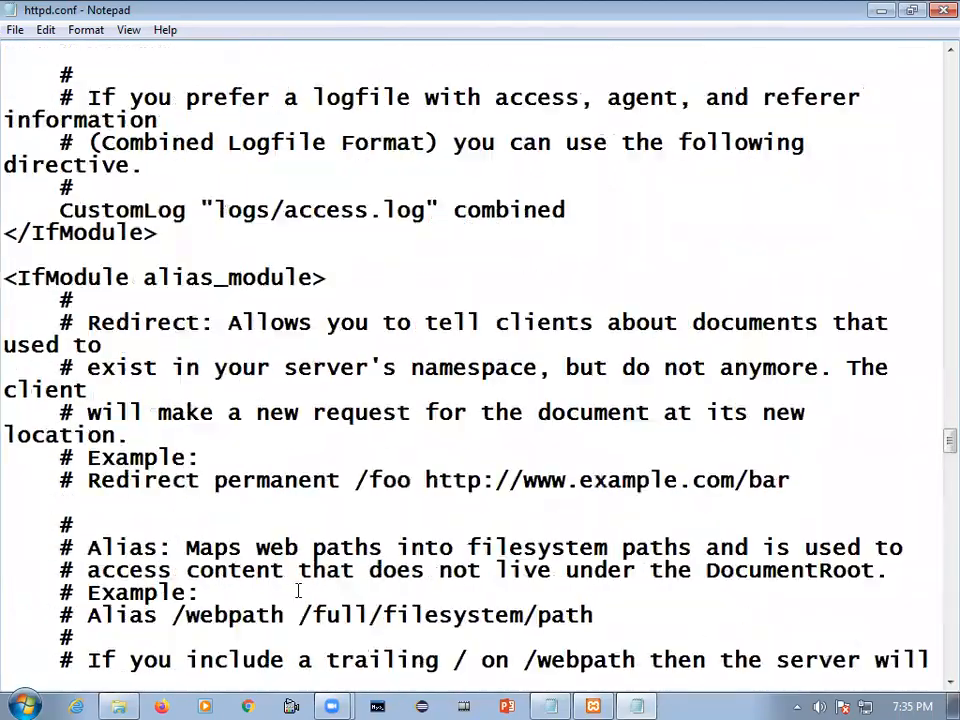
pyautogui.scroll(-20, 296, 590)
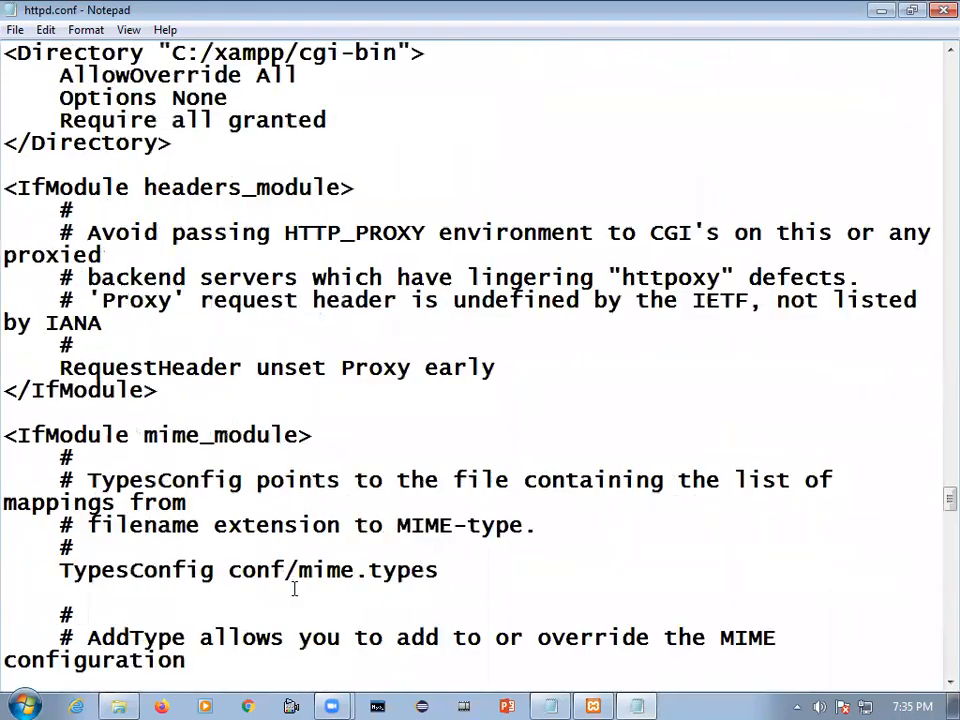
pyautogui.scroll(-20, 296, 590)
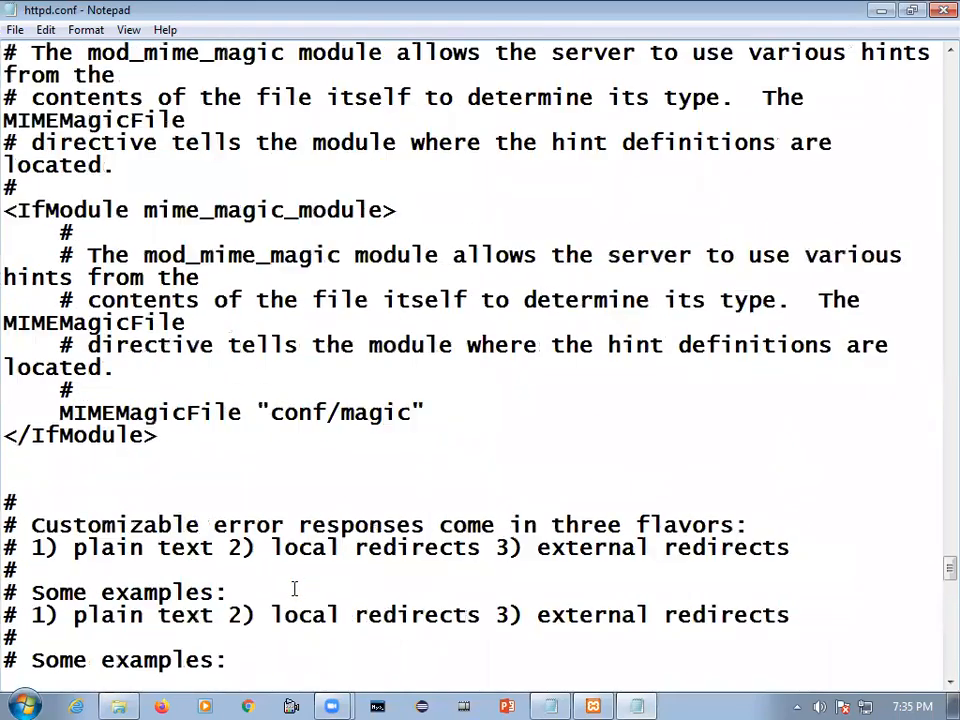
pyautogui.scroll(-9, 296, 590)
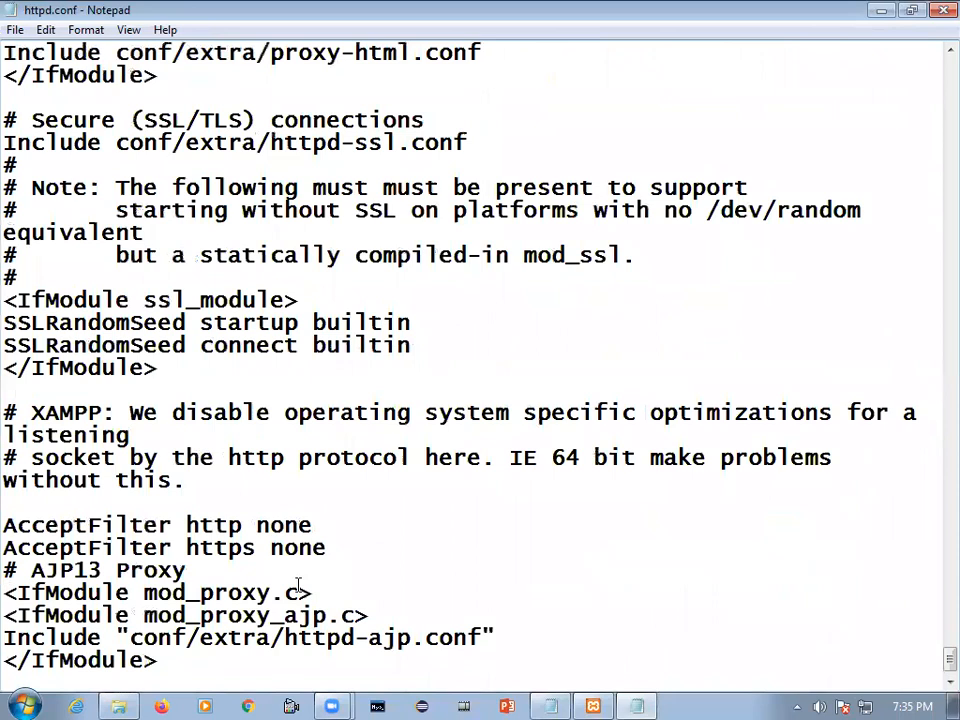
pyautogui.click(940, 10)
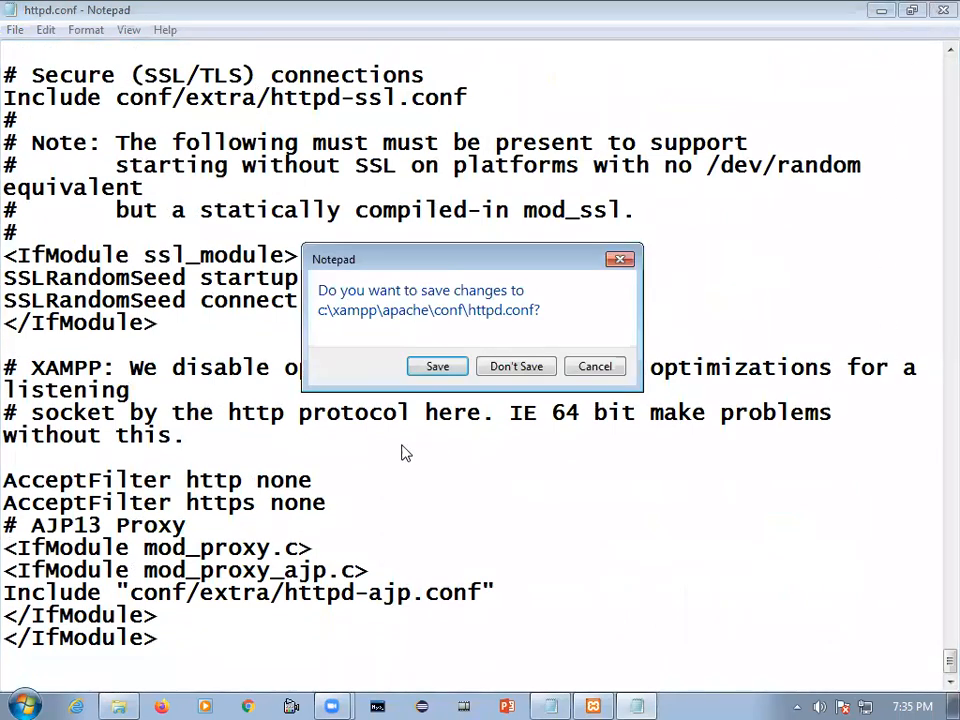
pyautogui.click(436, 368)
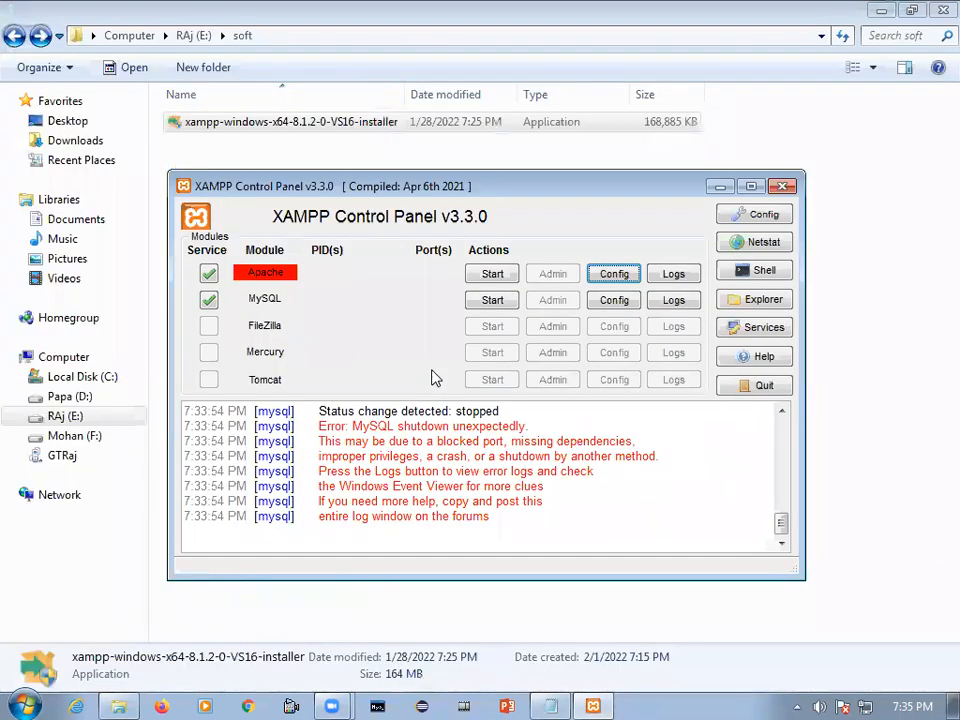
pyautogui.click(493, 275)
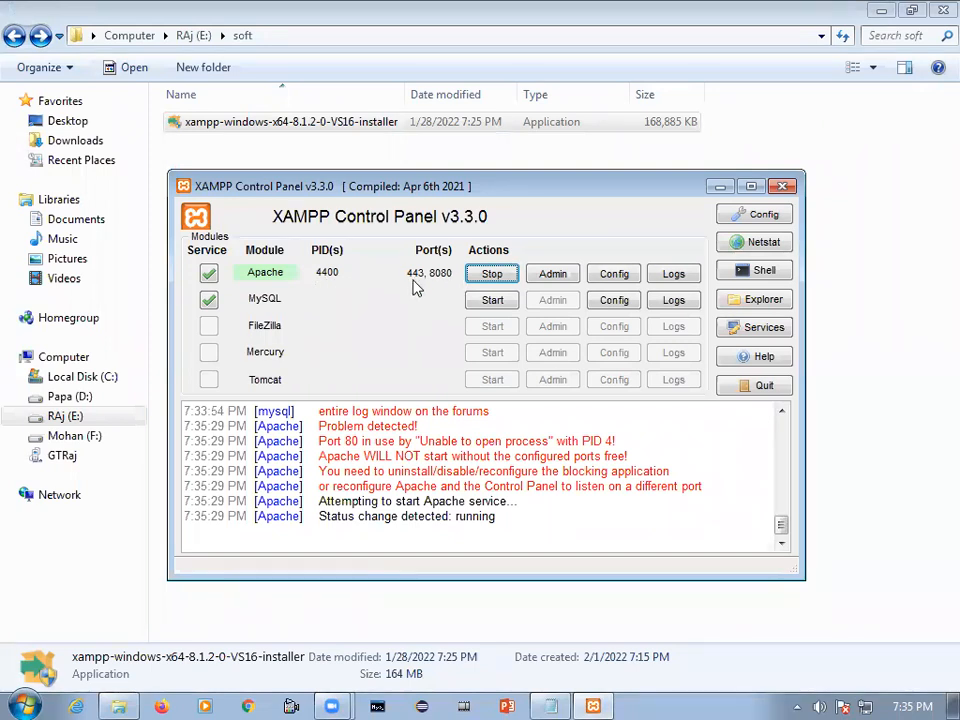
# Open Apache's httpd-ssl.conf configuration file from the XAMPP Control Panel and maximize its window
pyautogui.click(608, 276)
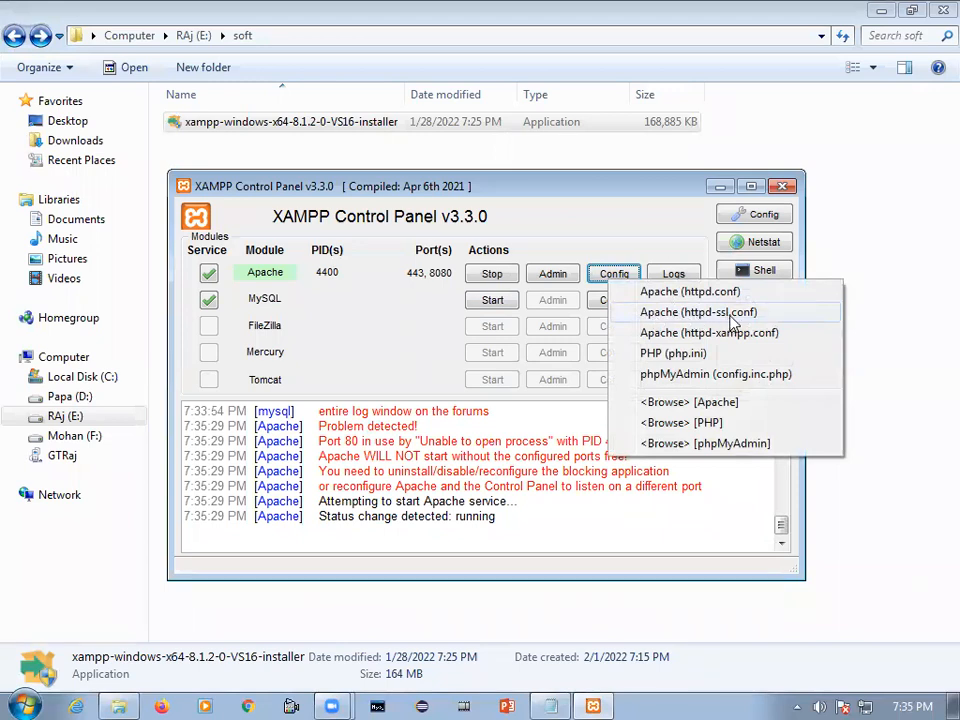
pyautogui.click(697, 316)
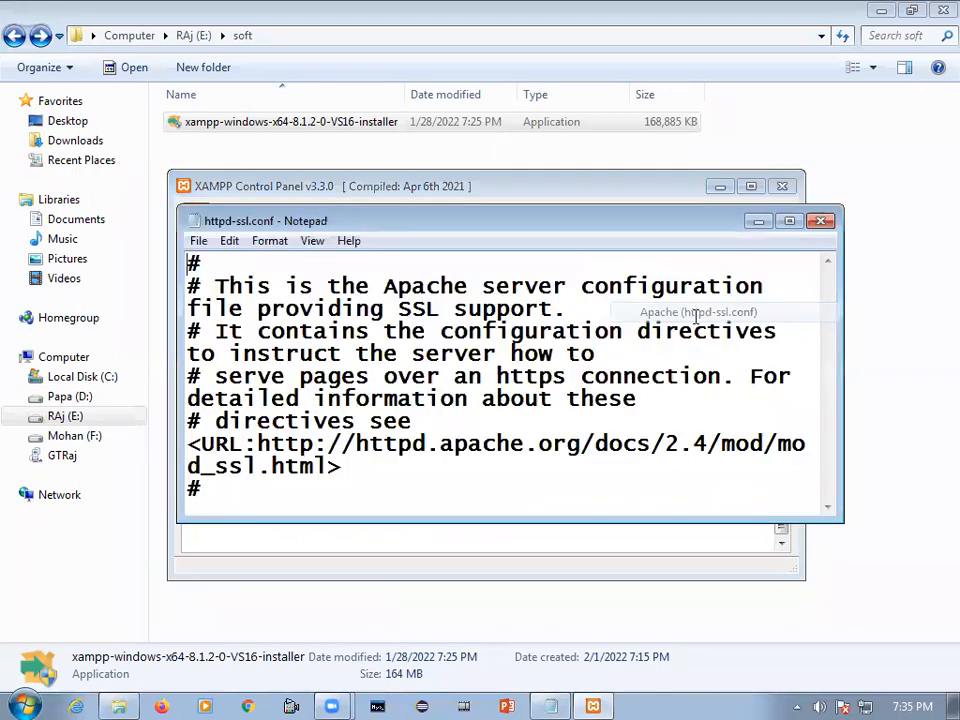
pyautogui.click(443, 37)
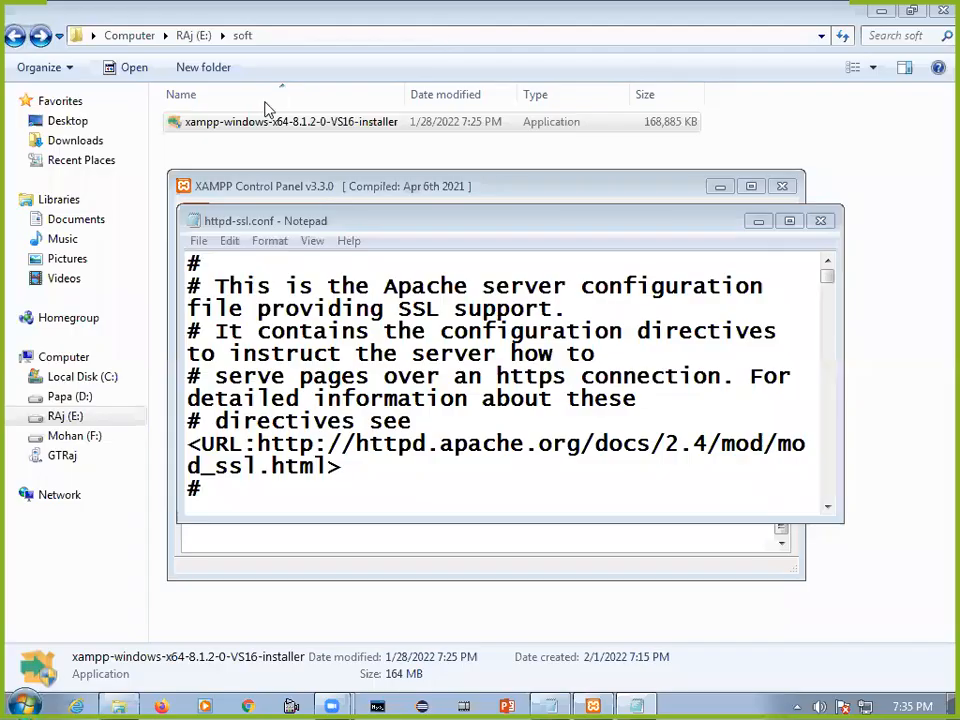
pyautogui.doubleClick(632, 226)
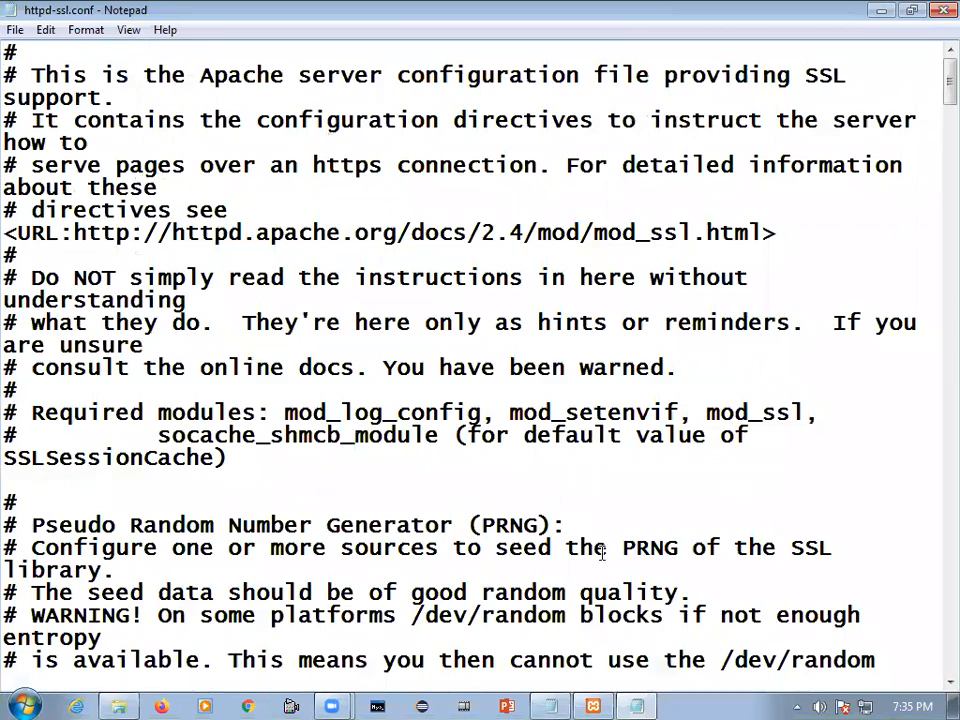
# Set the SSL Listen port in httpd-ssl.conf to 4435
pyautogui.scroll(-6, 603, 552)
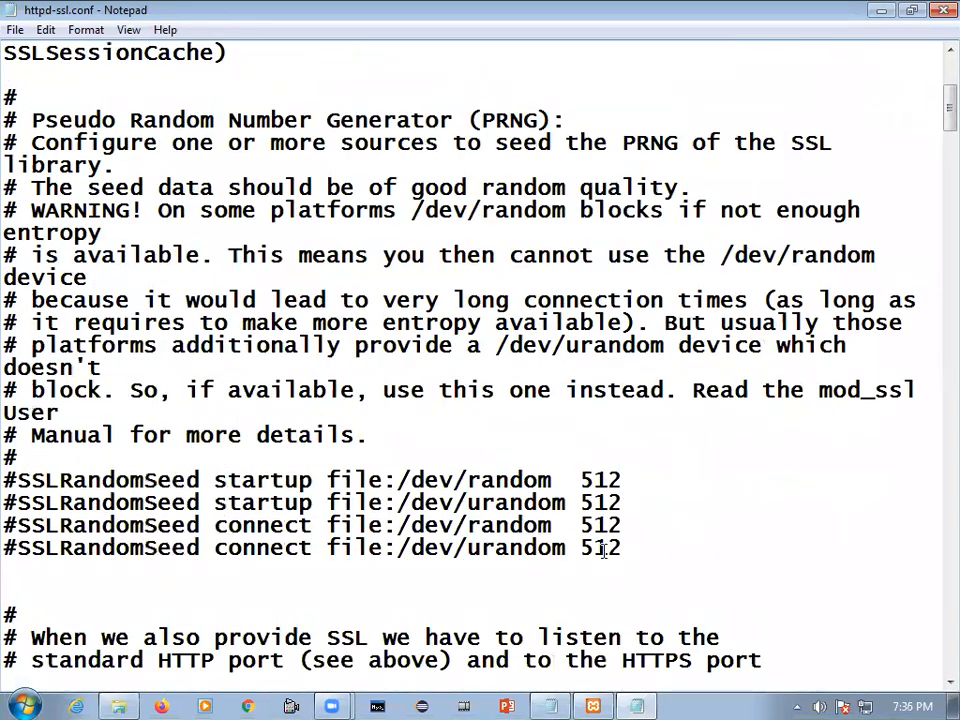
pyautogui.scroll(-7, 603, 552)
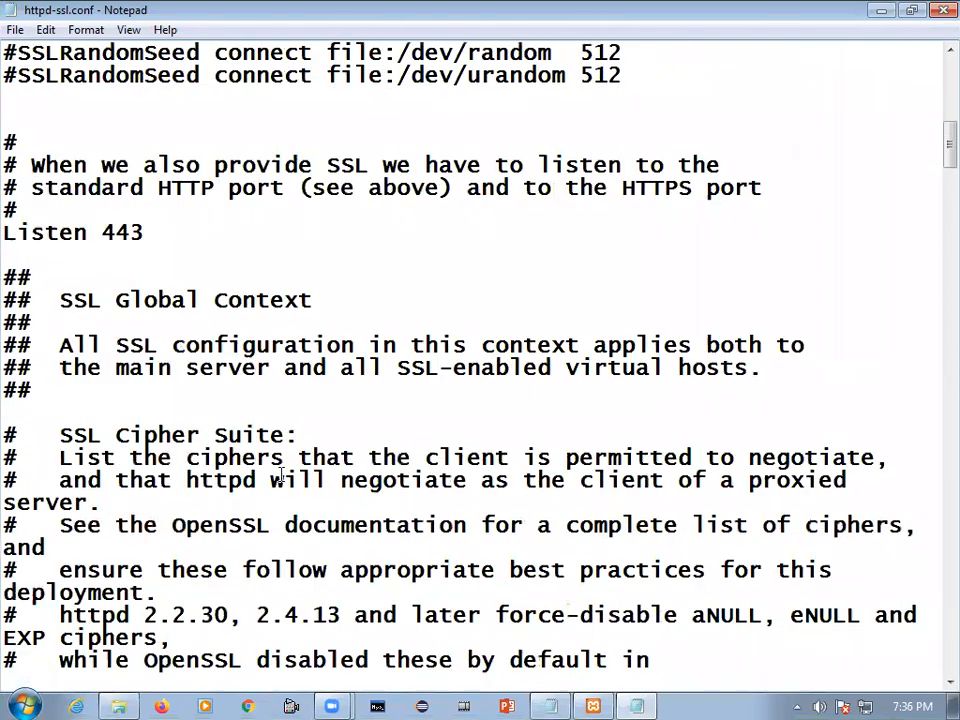
pyautogui.scroll(1, 282, 475)
pyautogui.click(144, 302)
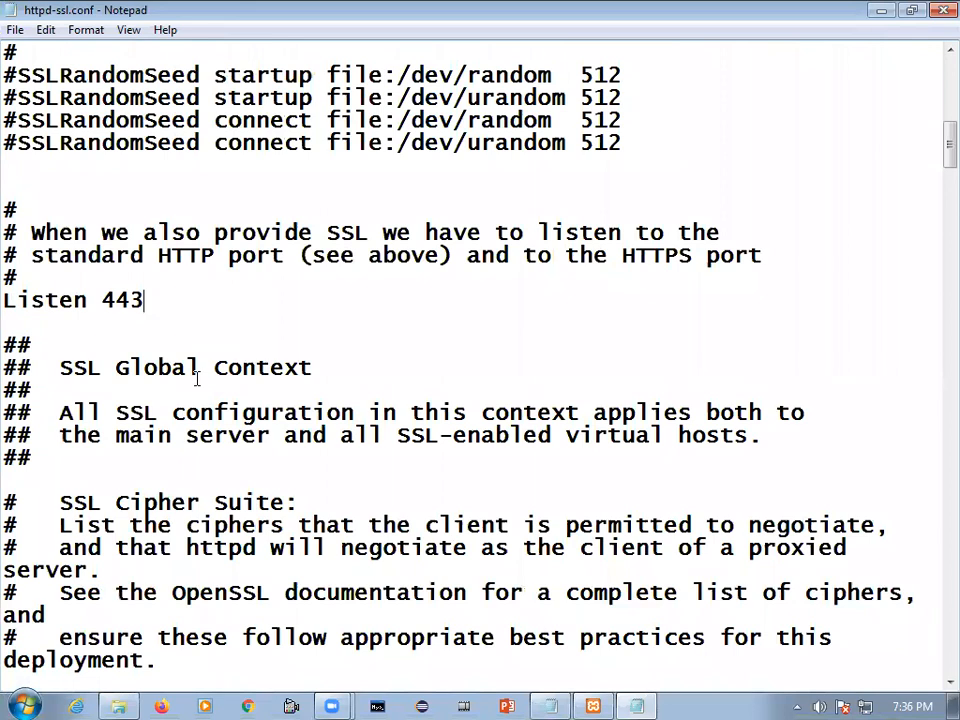
pyautogui.write('5')
# Set the default VirtualHost port in httpd-ssl.conf's SSL Virtual Host Context section to 4435
pyautogui.moveTo(59, 368); pyautogui.dragTo(145, 368)
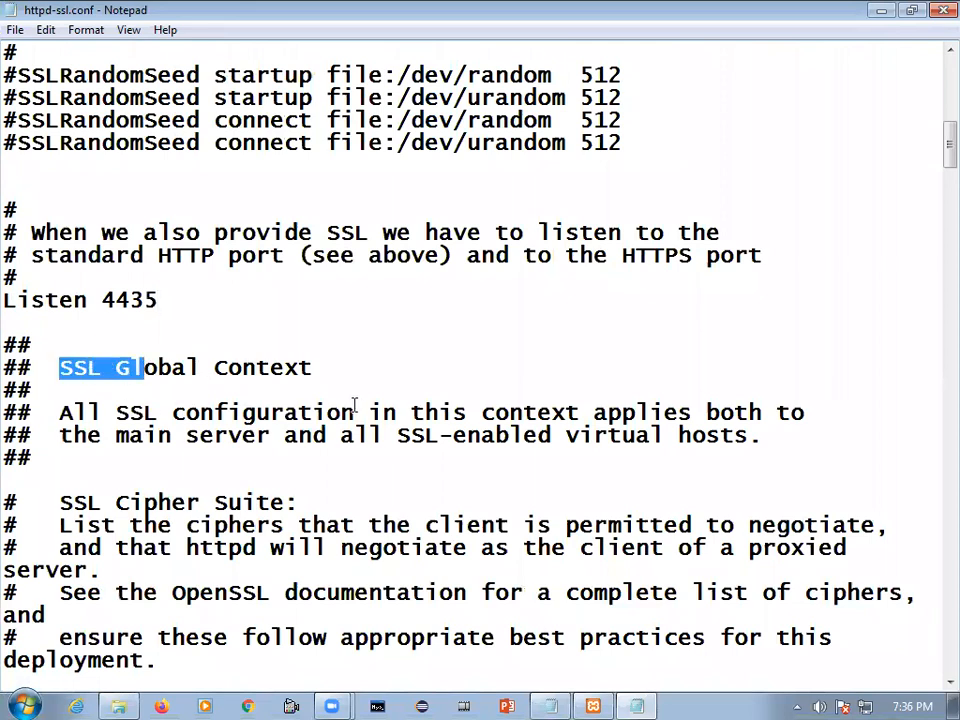
pyautogui.scroll(-7, 360, 407)
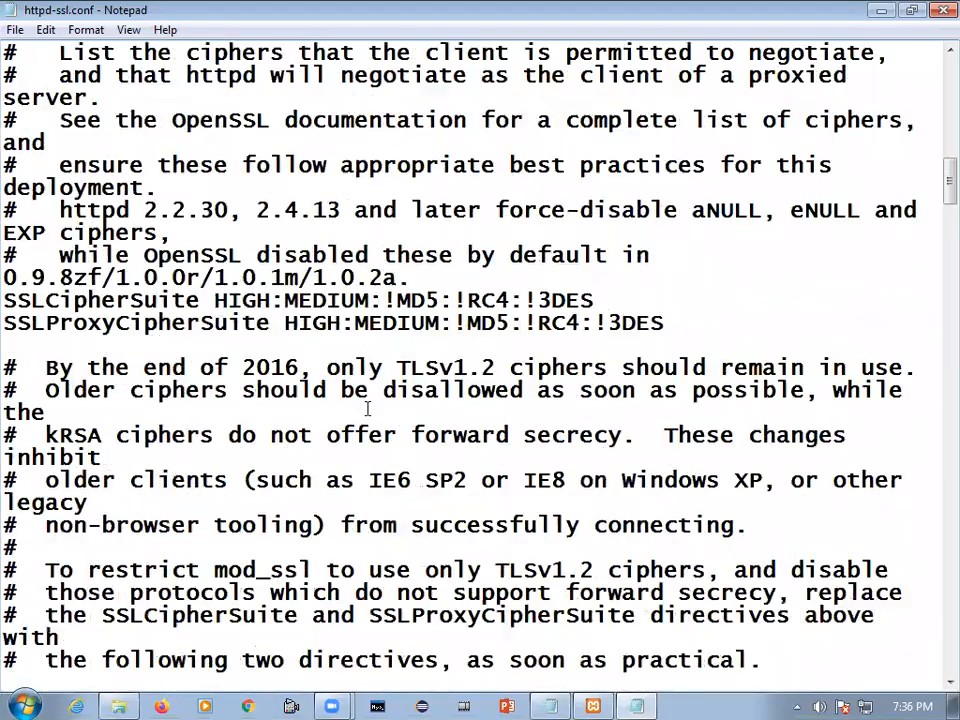
pyautogui.scroll(-3, 367, 408)
pyautogui.scroll(-9, 367, 408)
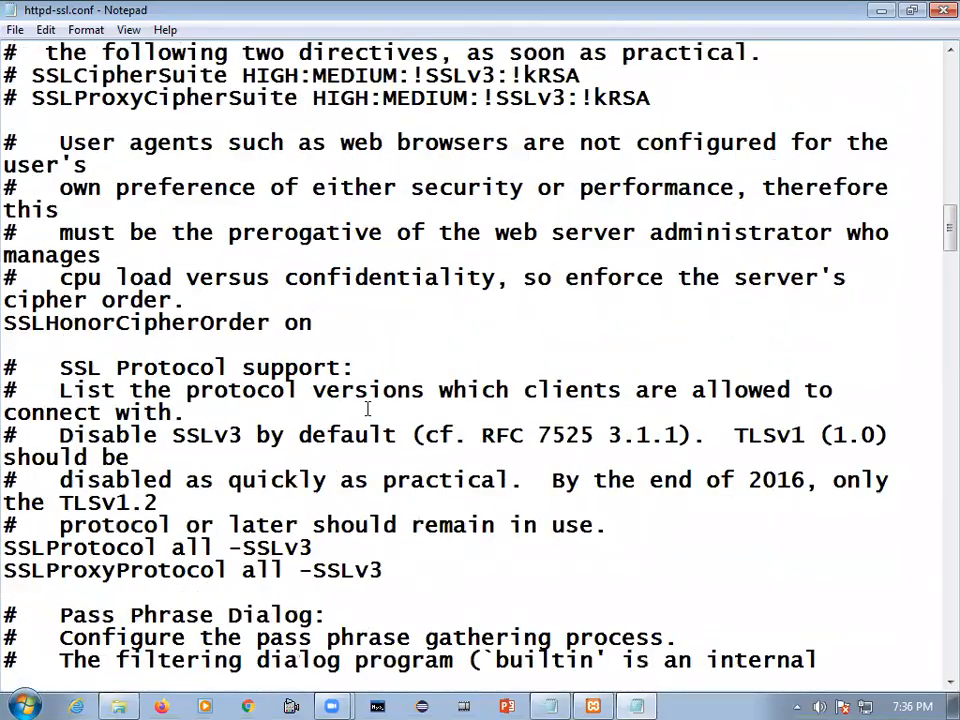
pyautogui.scroll(-4, 367, 408)
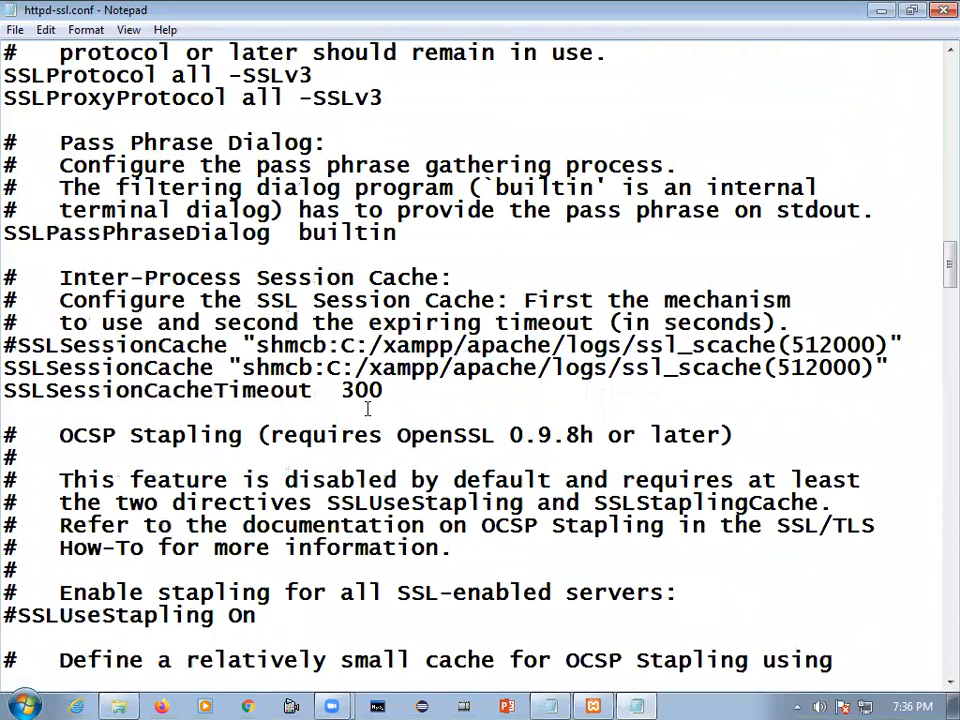
pyautogui.scroll(-7, 367, 408)
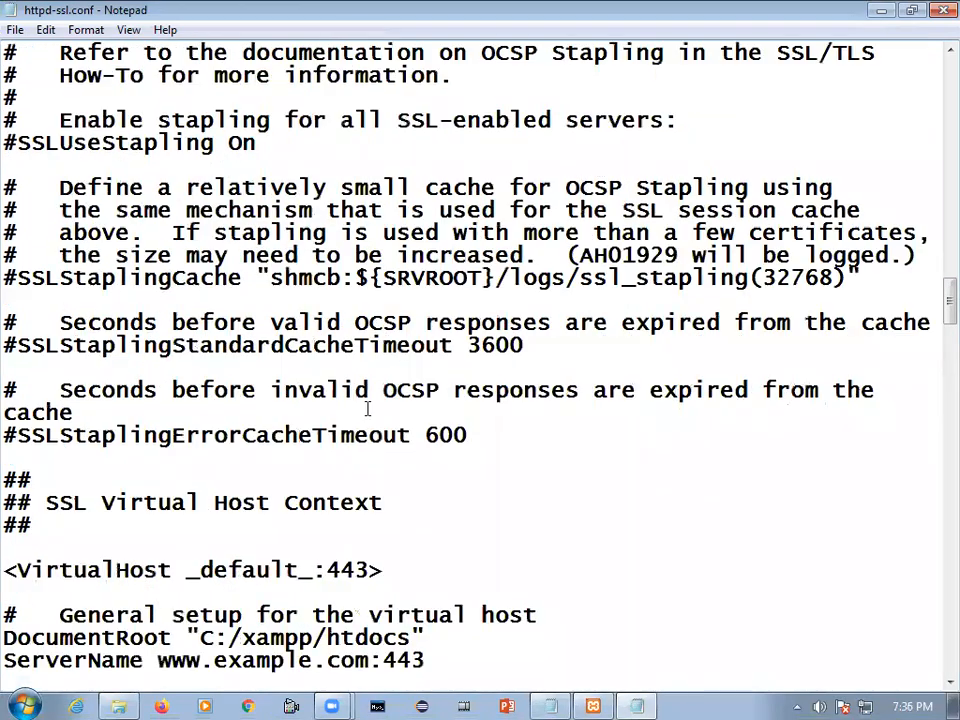
pyautogui.scroll(-1, 367, 408)
pyautogui.scroll(-1, 364, 439)
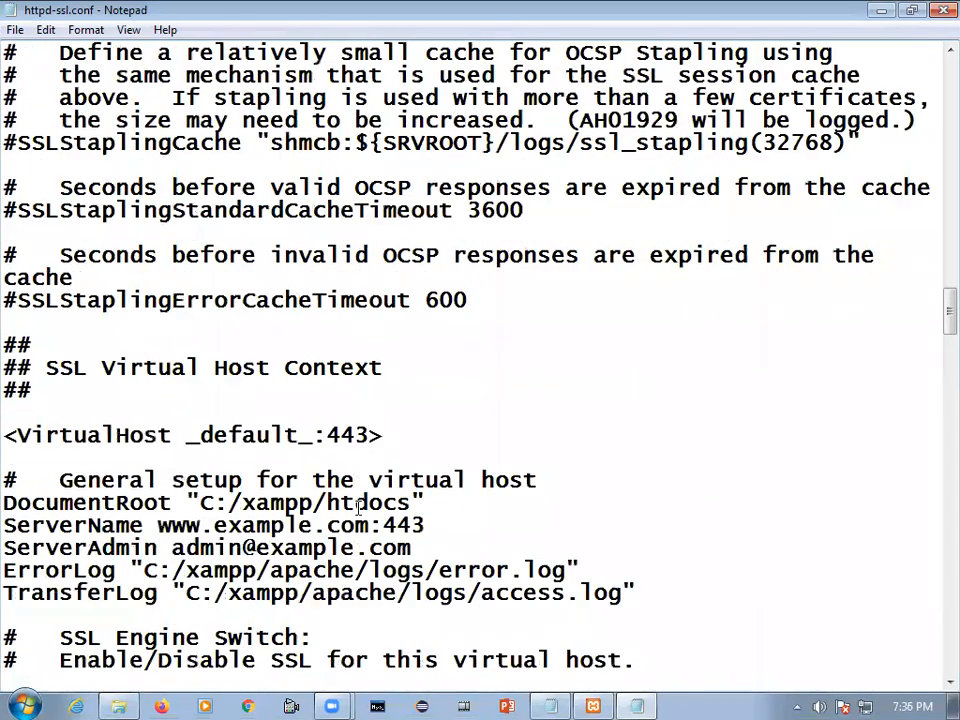
pyautogui.click(384, 435)
pyautogui.write('5')
pyautogui.moveTo(214, 525); pyautogui.dragTo(368, 525)
pyautogui.click(439, 525)
pyautogui.write('5')
# Review the rest of httpd-ssl.conf, then save the changes and close the file
pyautogui.scroll(-12, 428, 521)
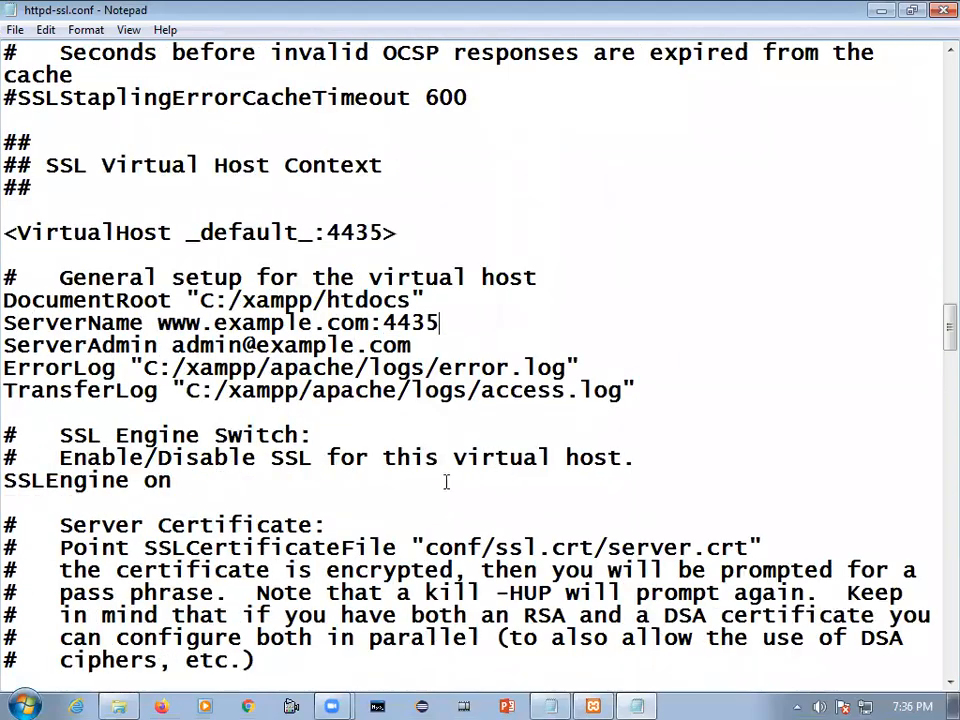
pyautogui.scroll(-9, 461, 478)
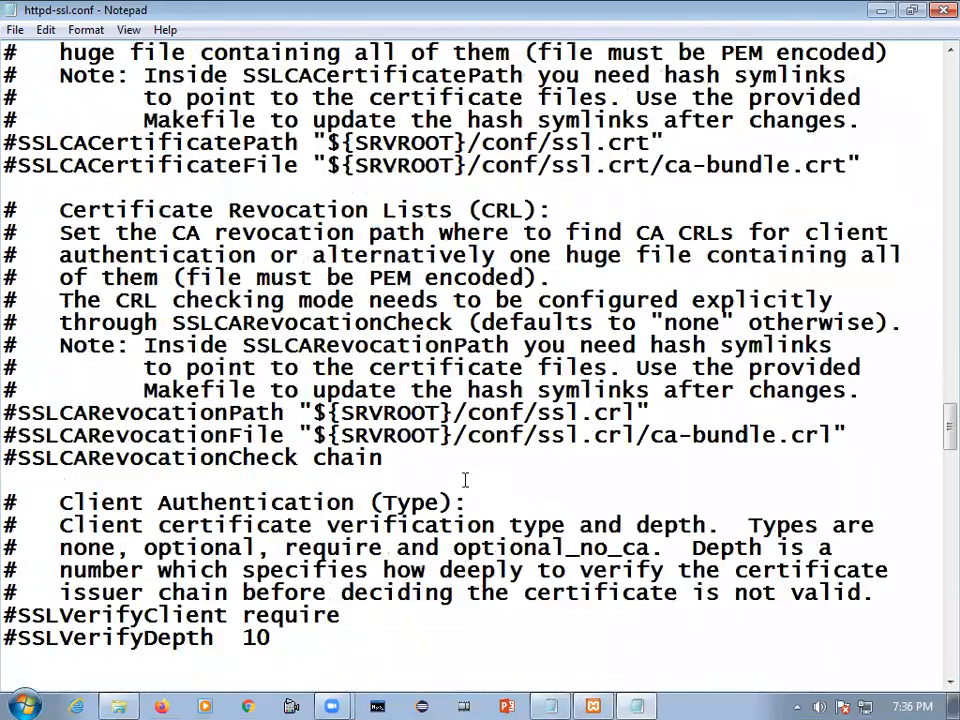
pyautogui.scroll(-15, 465, 476)
pyautogui.scroll(3, 470, 500)
pyautogui.scroll(-8, 463, 521)
pyautogui.scroll(-16, 448, 538)
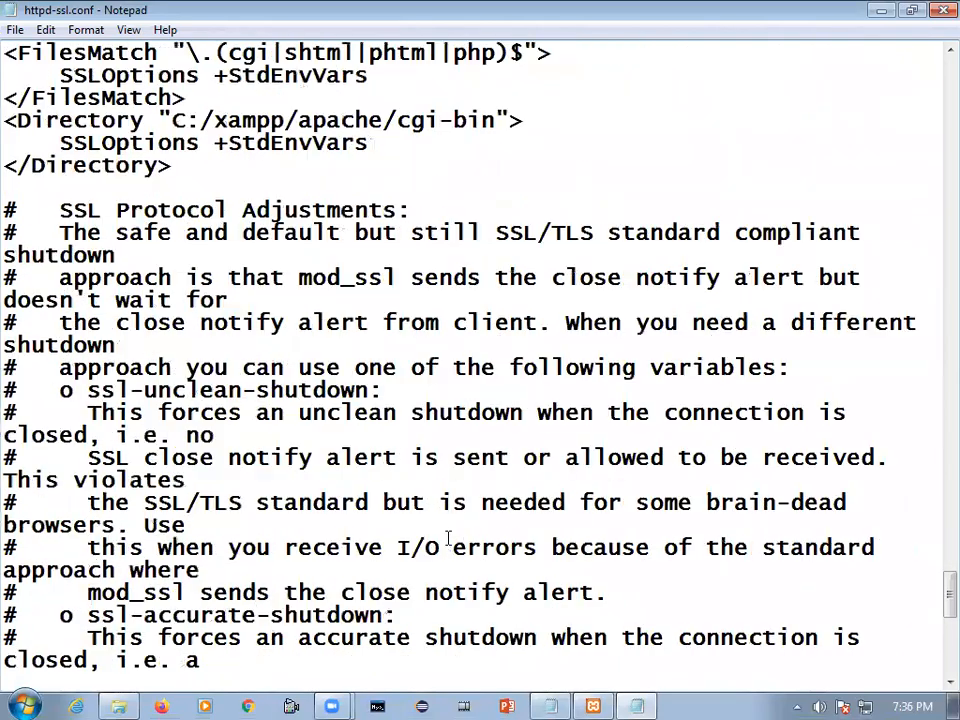
pyautogui.scroll(-3, 448, 538)
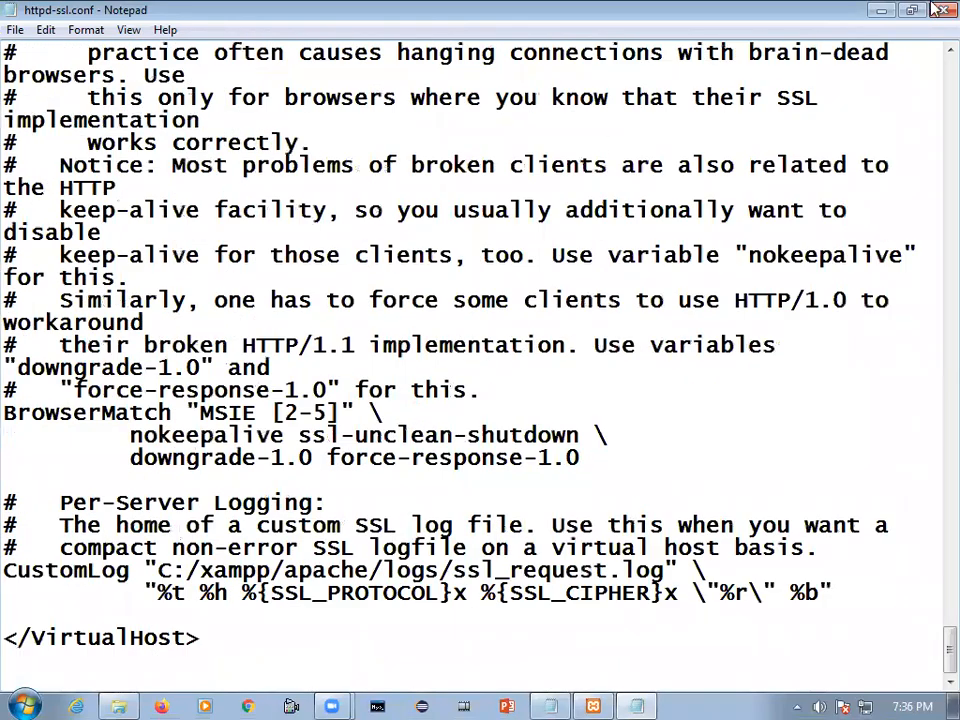
pyautogui.hotkey('alt', 'F4')
pyautogui.click(439, 367)
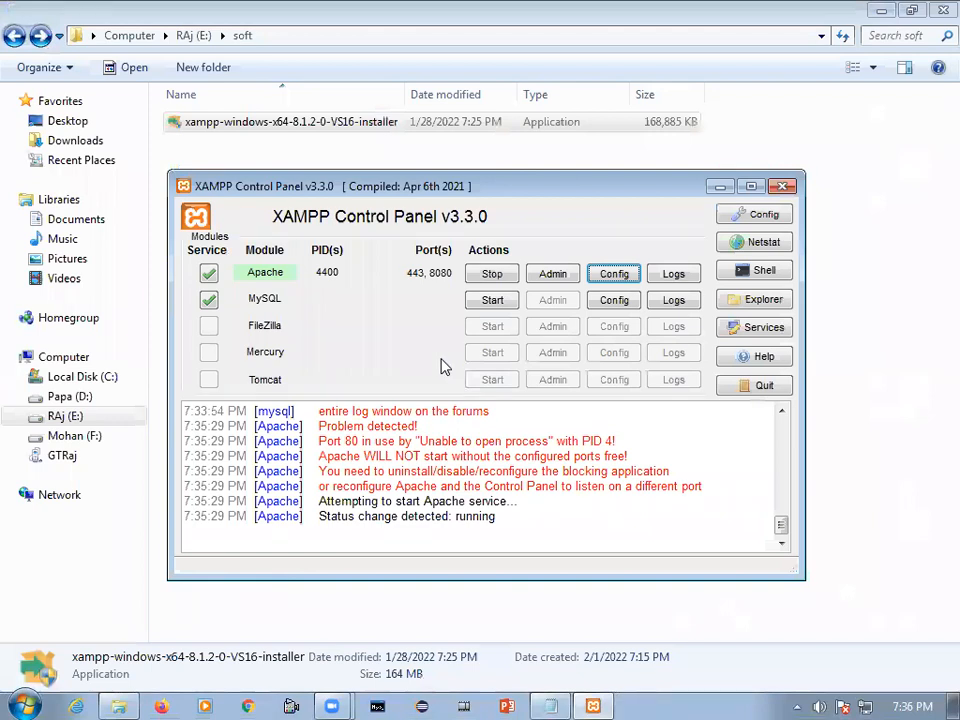
# Restart the Apache service and try to start the MySQL service
pyautogui.click(494, 276)
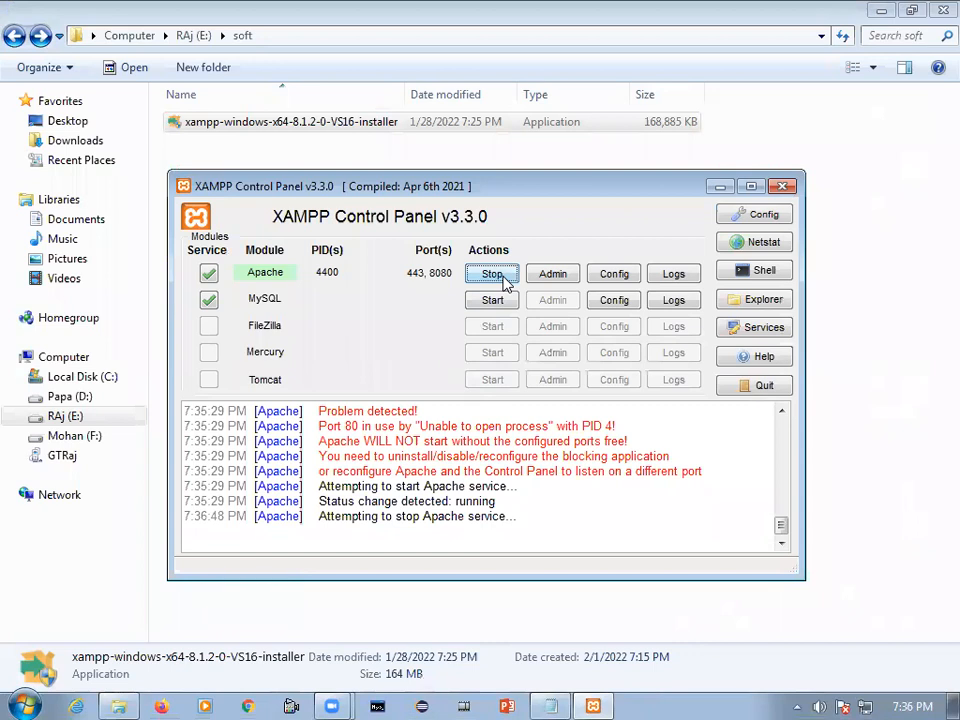
pyautogui.click(494, 276)
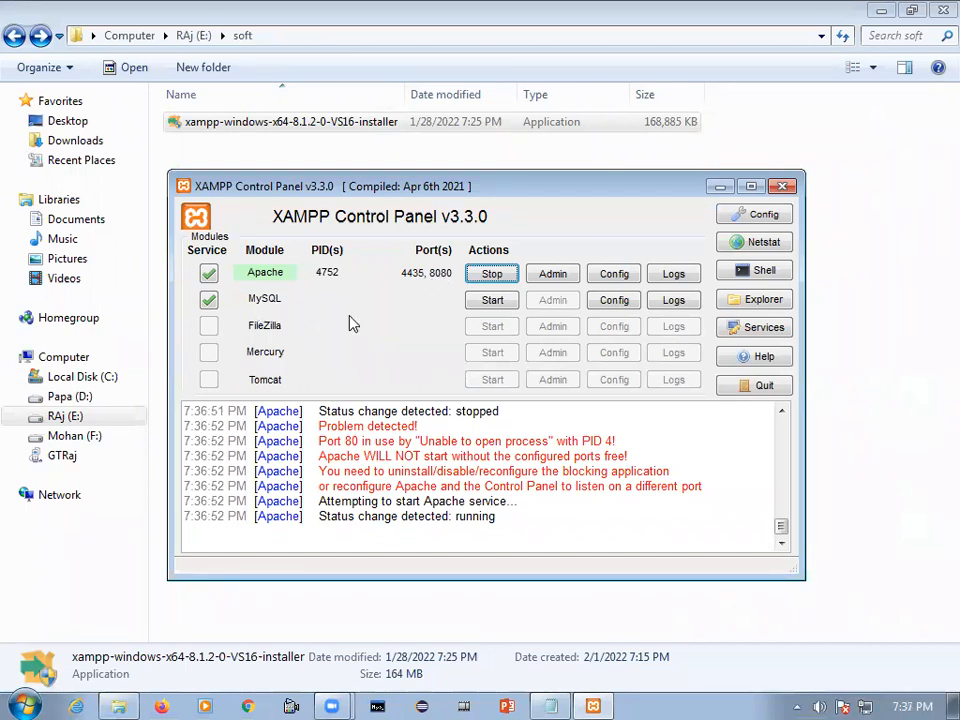
pyautogui.click(478, 305)
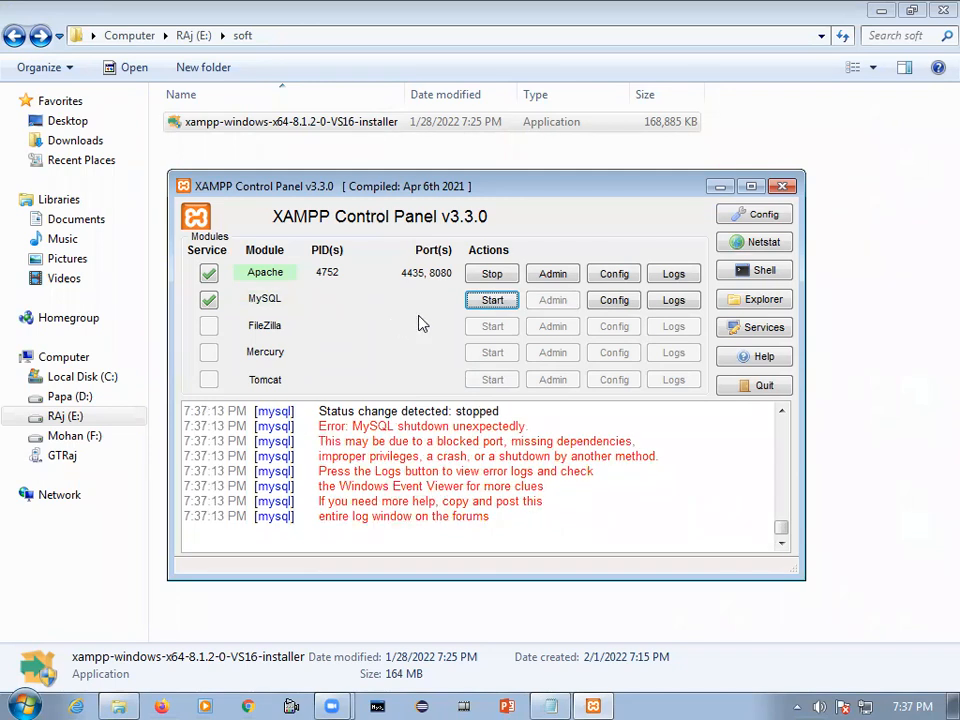
# Open MySQL's my.ini configuration file from the XAMPP Control Panel and maximize its window
pyautogui.click(613, 302)
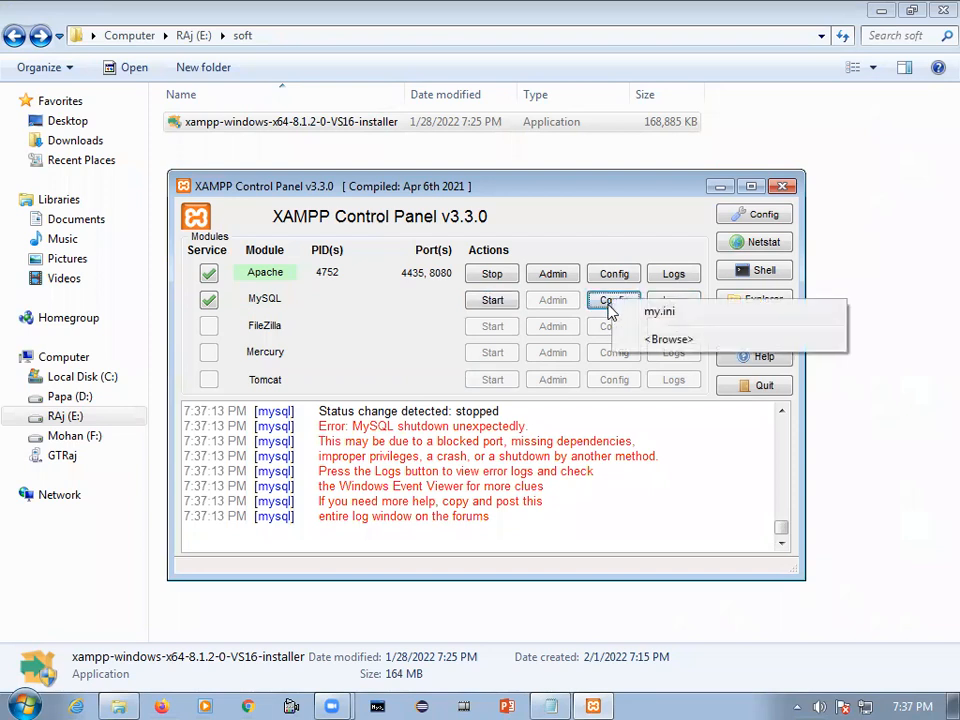
pyautogui.click(690, 316)
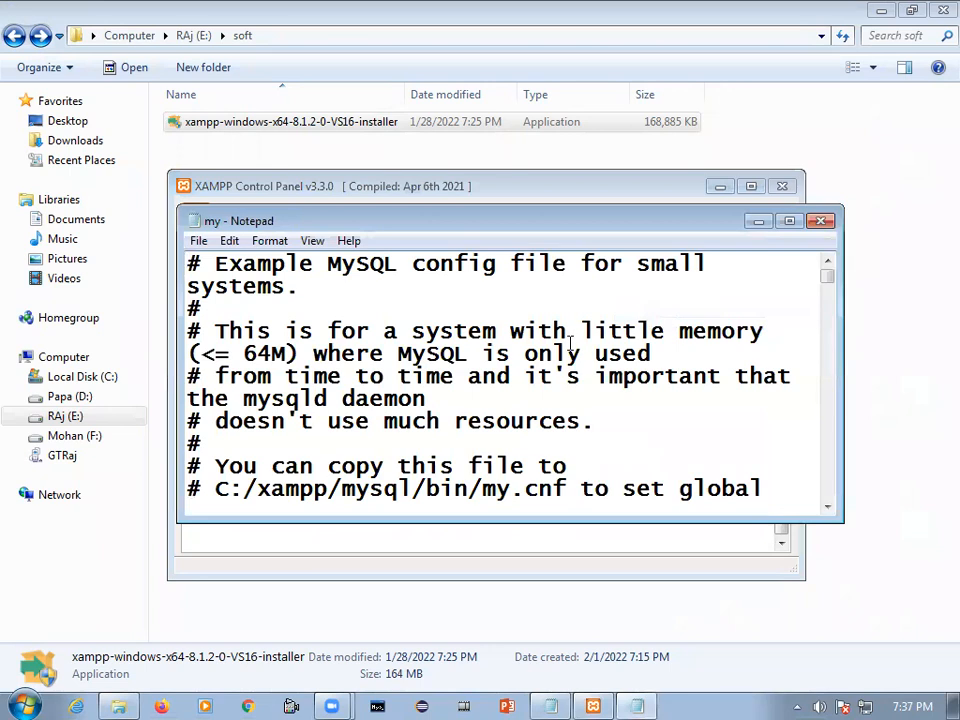
pyautogui.click(789, 221)
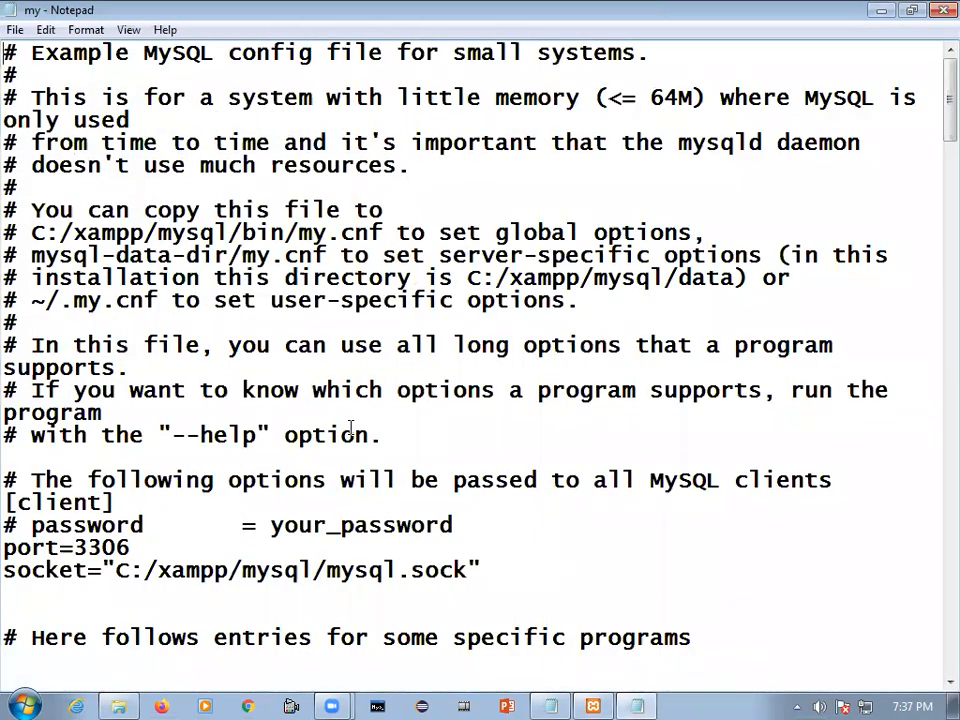
# Set the port in the [client] section of my.ini to 3355
pyautogui.click(152, 549)
pyautogui.scroll(-2, 232, 572)
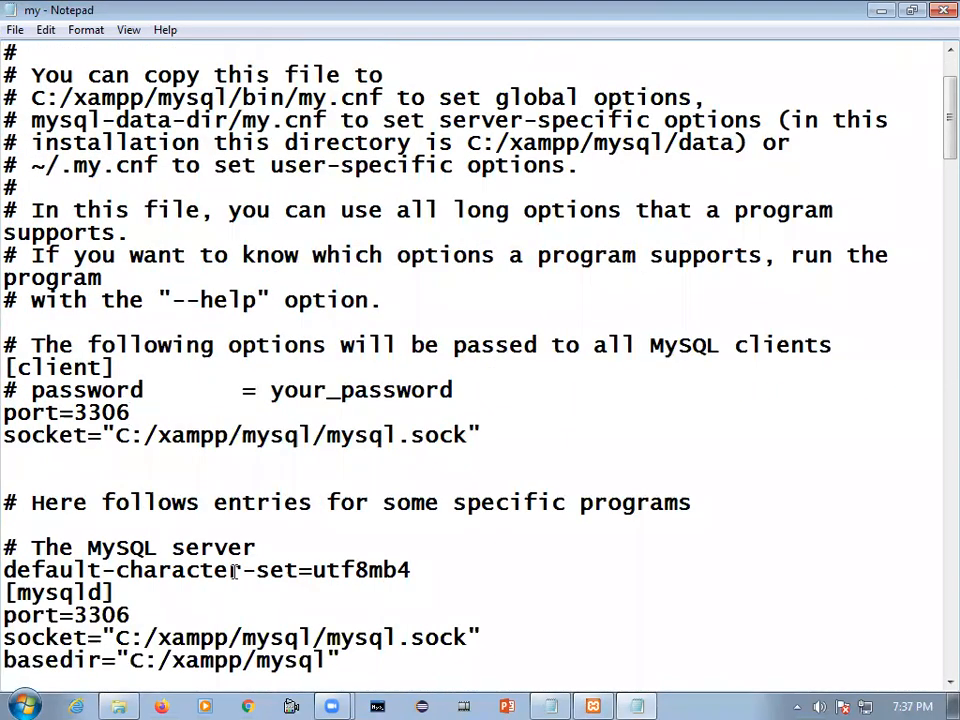
pyautogui.scroll(1, 235, 570)
pyautogui.press('Home')
pyautogui.hotkey('shift', 'Right')
pyautogui.hotkey('shift', 'Right')
pyautogui.hotkey('shift', 'Right')
pyautogui.press('End')
pyautogui.press('BackSpace')
pyautogui.press('BackSpace')
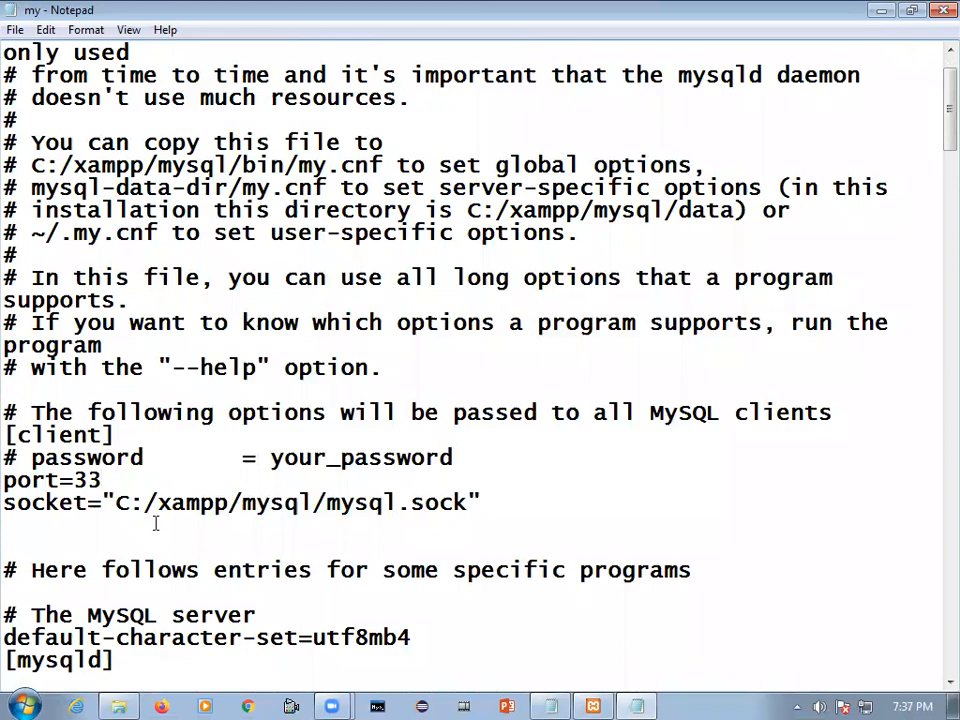
pyautogui.write('55')
# Set the port in the [mysqld] section of my.ini to 3355
pyautogui.scroll(-4, 424, 550)
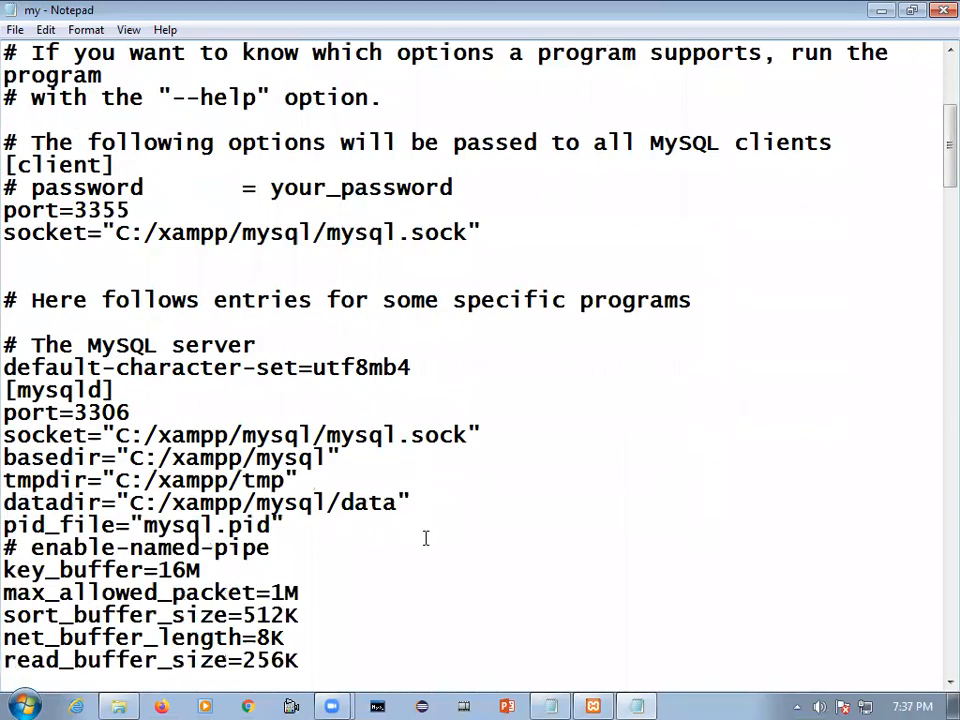
pyautogui.click(133, 412)
pyautogui.press('BackSpace')
pyautogui.press('BackSpace')
pyautogui.write('55')
# Set MASTER_PORT in the CHANGE MASTER TO example of my.ini to 3355
pyautogui.scroll(-4, 207, 520)
pyautogui.scroll(-7, 181, 526)
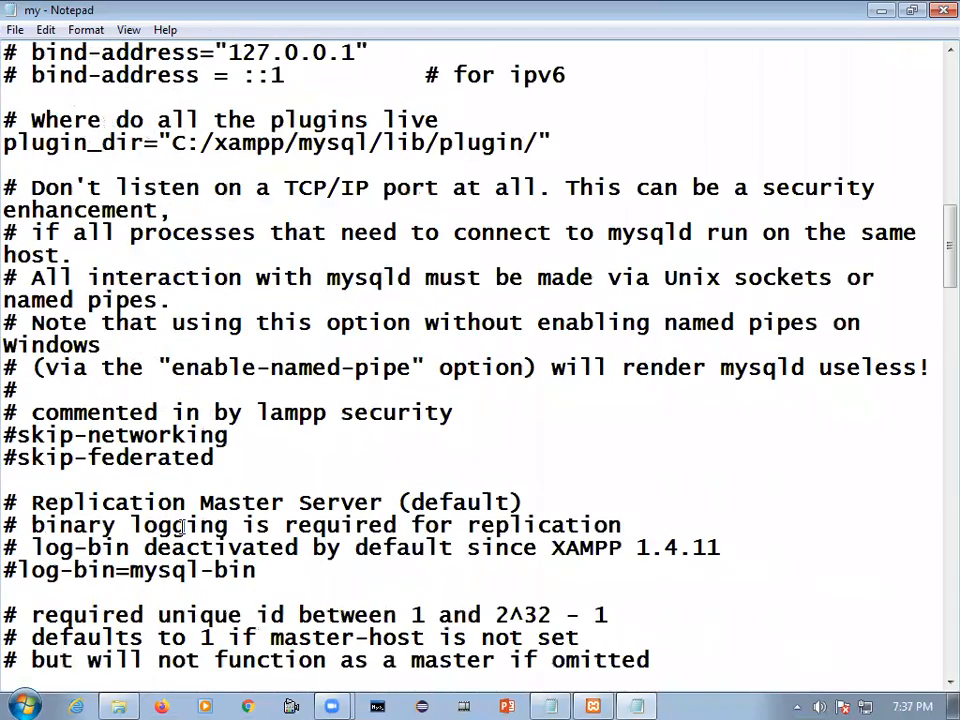
pyautogui.scroll(-6, 181, 526)
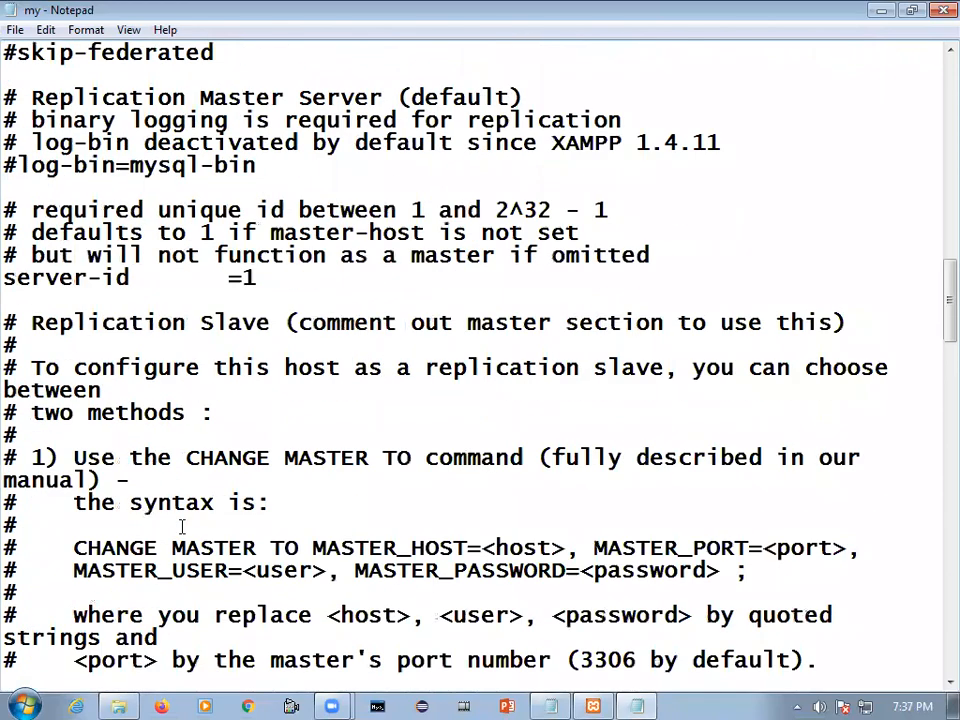
pyautogui.scroll(-6, 181, 526)
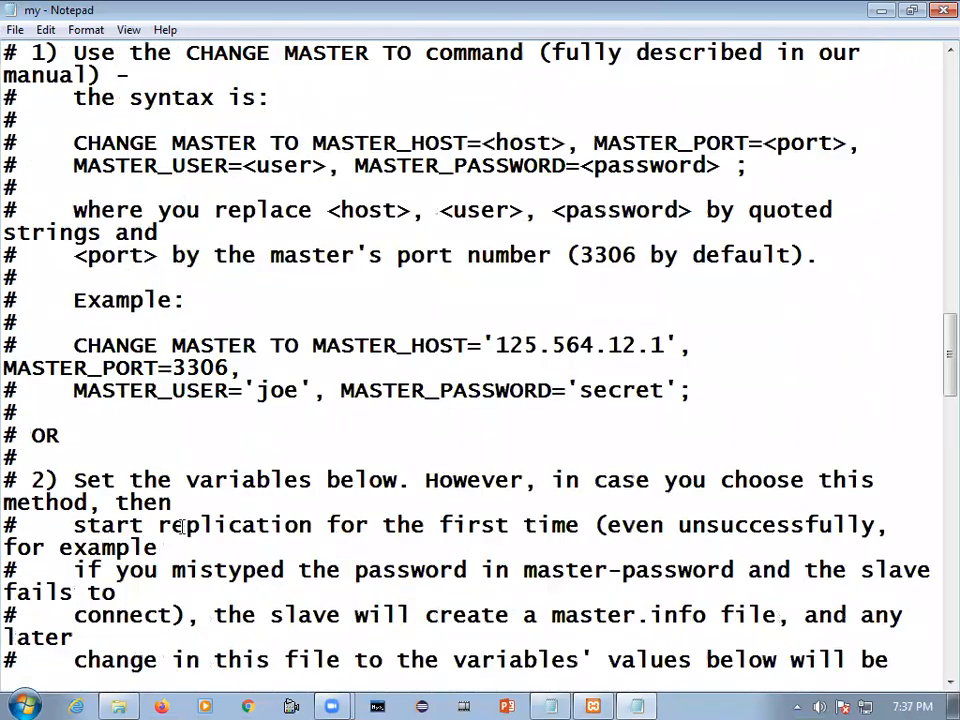
pyautogui.scroll(-1, 181, 526)
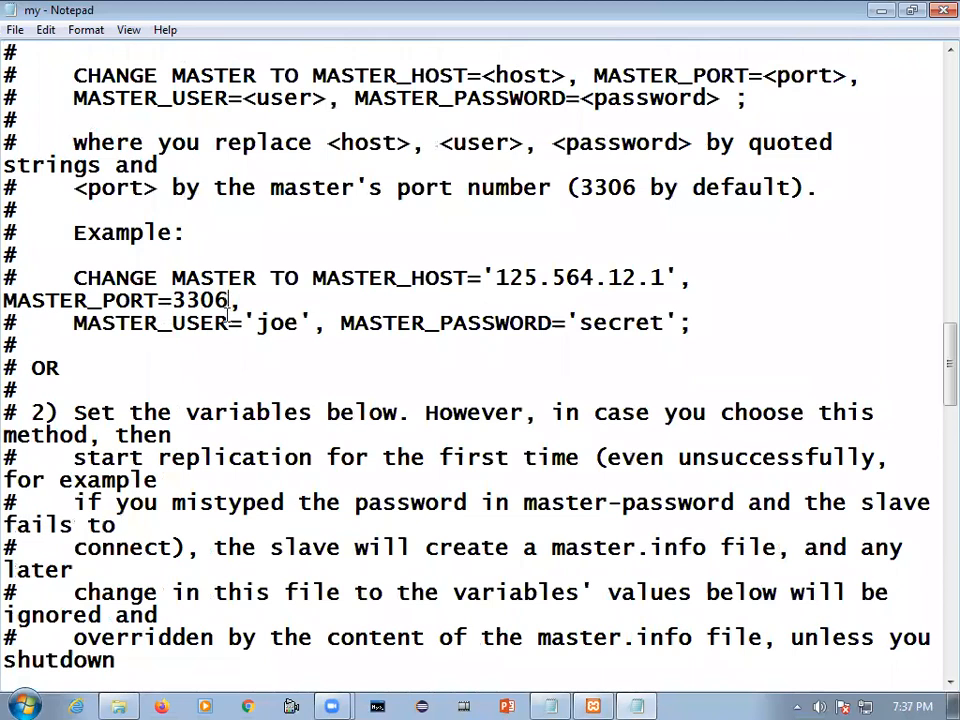
pyautogui.press('BackSpace')
pyautogui.press('BackSpace')
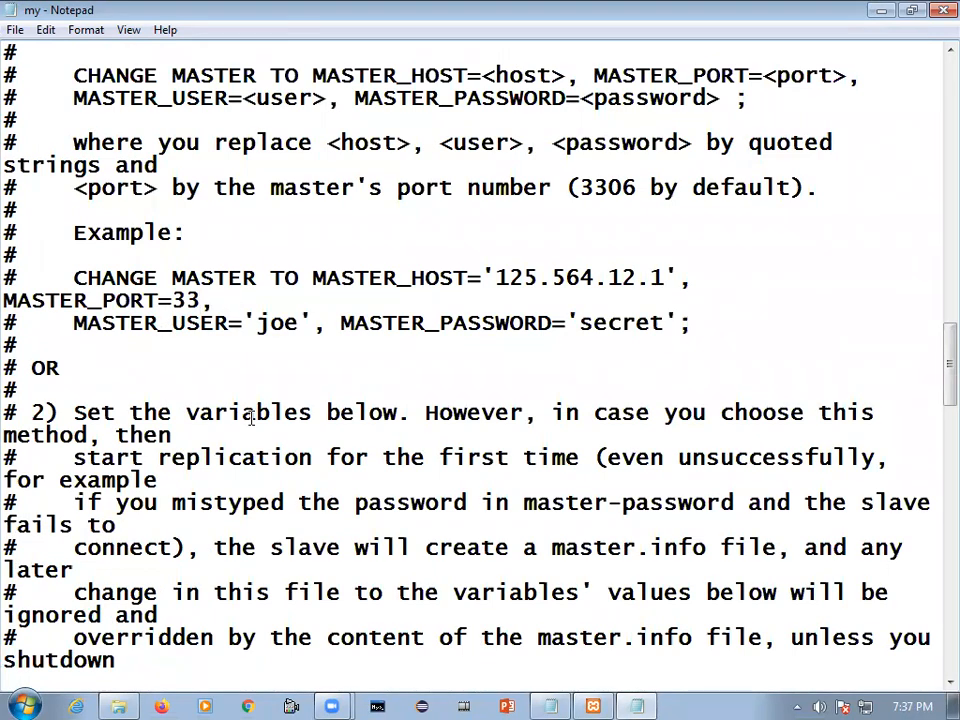
pyautogui.write('55')
# Change the default port mentioned in the master-port comment of my.ini to 3355
pyautogui.scroll(-5, 330, 388)
pyautogui.scroll(-7, 352, 383)
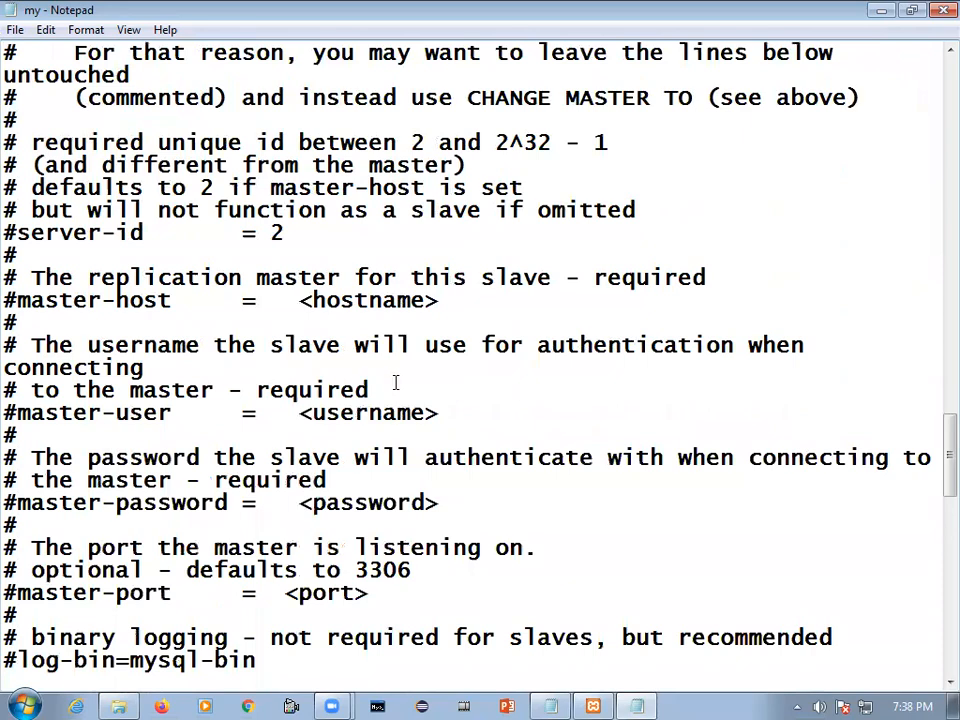
pyautogui.moveTo(201, 436); pyautogui.dragTo(355, 437)
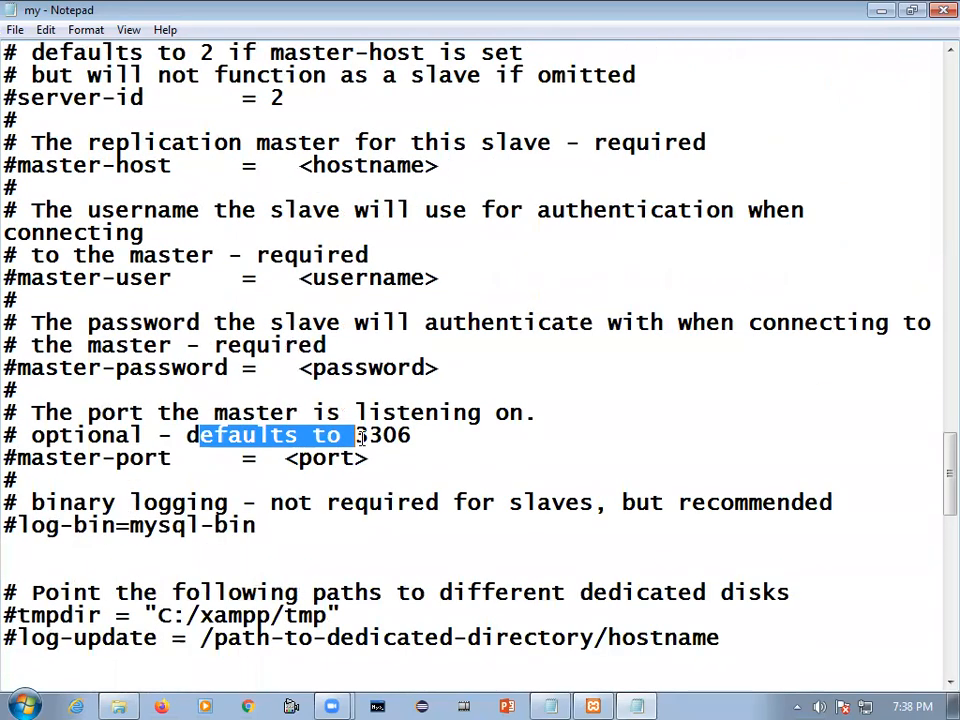
pyautogui.click(422, 439)
pyautogui.press('BackSpace')
pyautogui.press('BackSpace')
pyautogui.write('55')
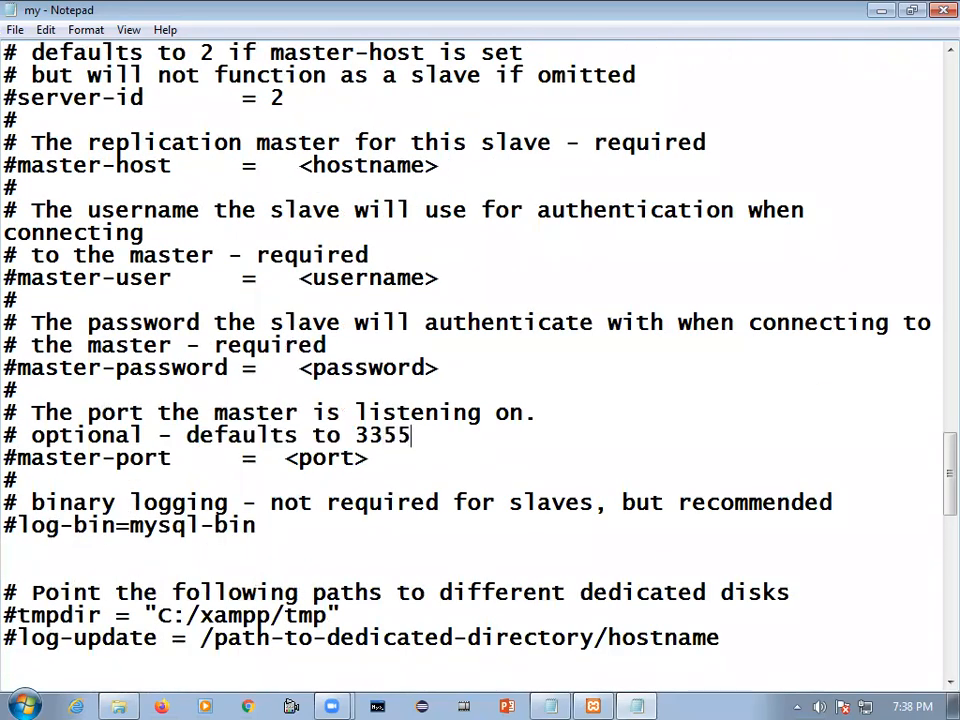
# Review the rest of my.ini, save and close the file, and start the MySQL service
pyautogui.scroll(-3, 300, 490)
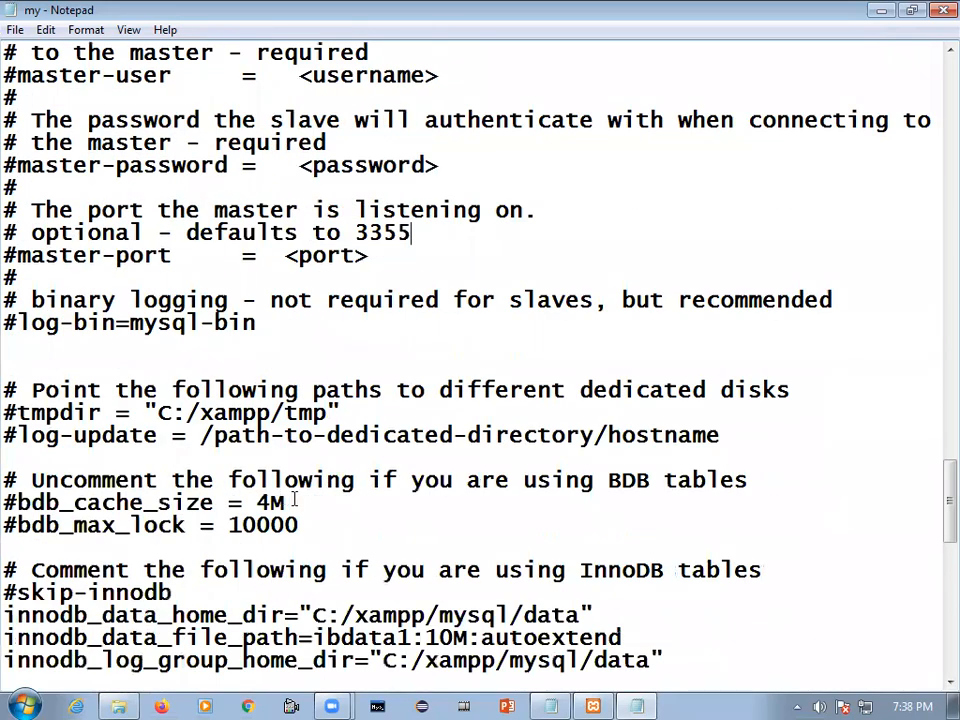
pyautogui.scroll(-5, 318, 507)
pyautogui.scroll(-9, 320, 512)
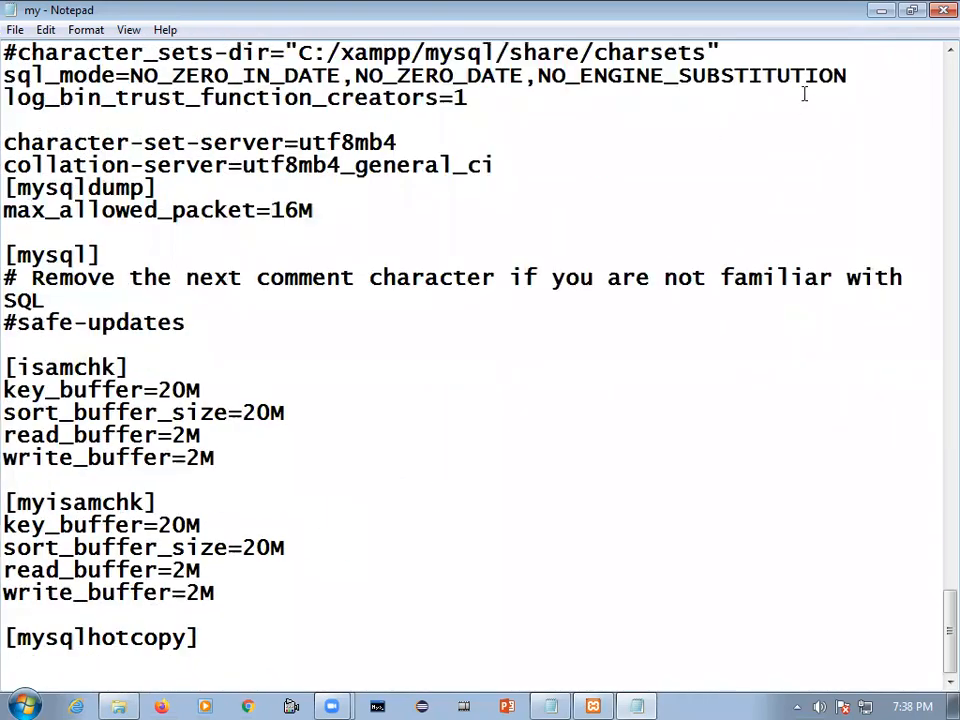
pyautogui.click(940, 11)
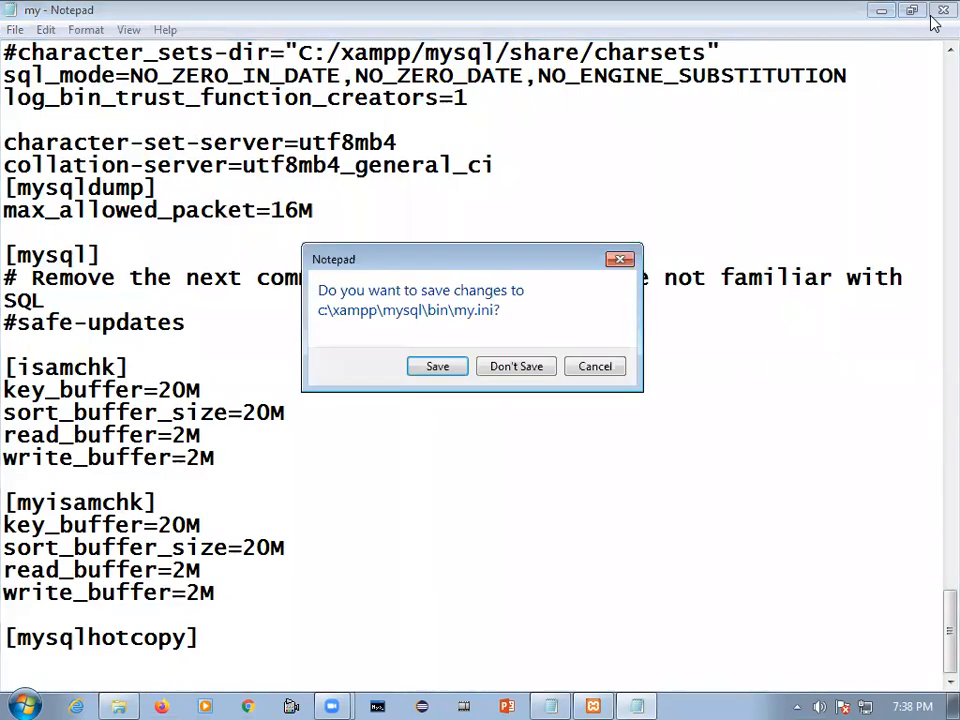
pyautogui.click(446, 374)
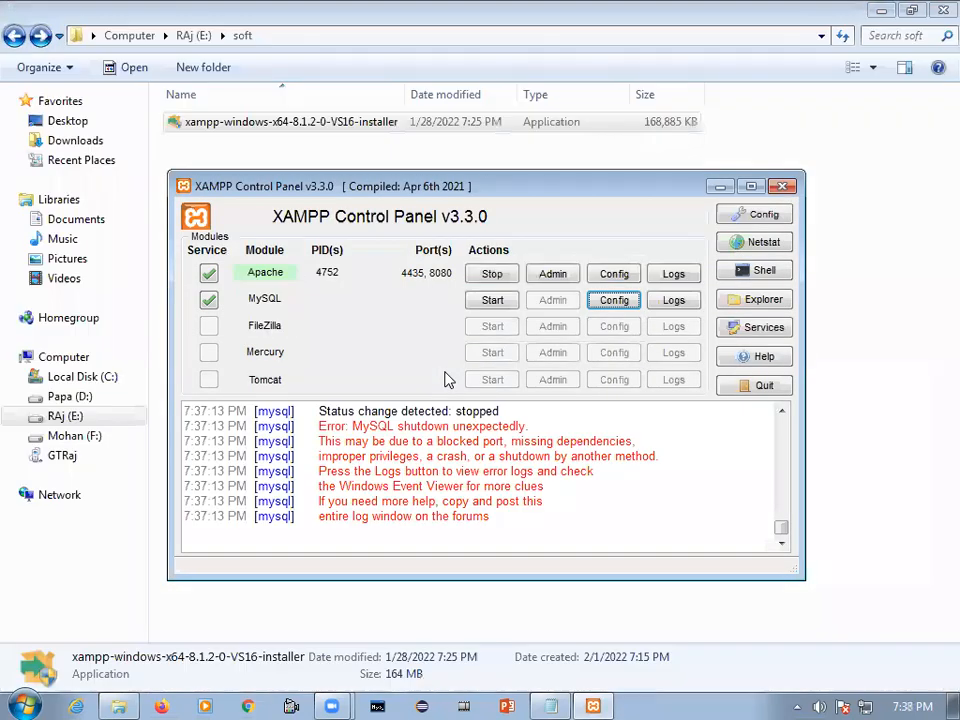
pyautogui.click(488, 301)
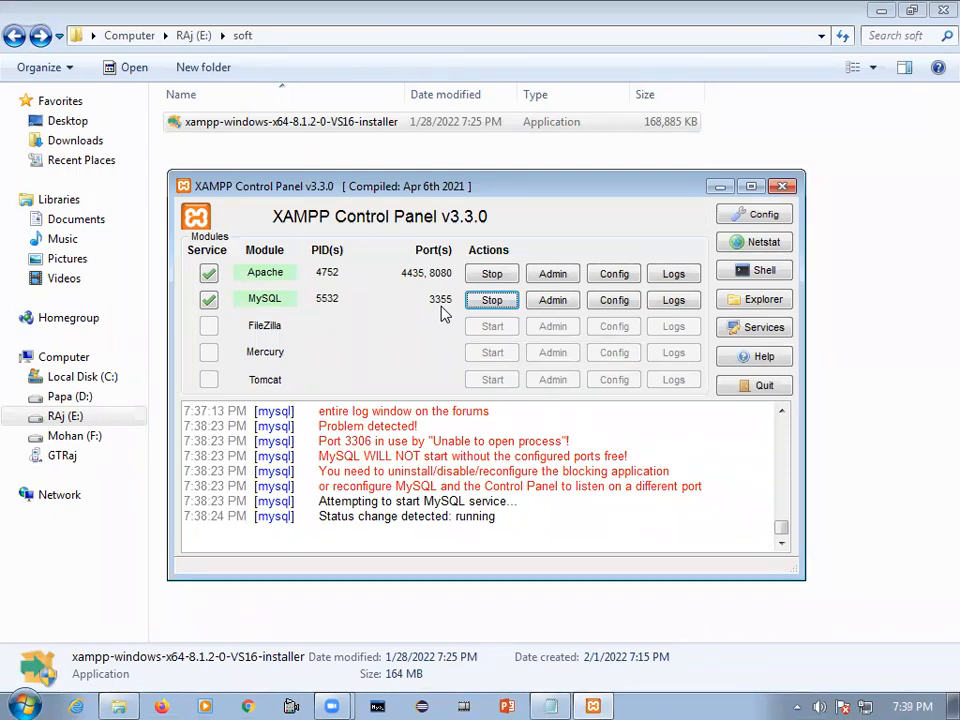
# Set Apache's main port to 8080 and SSL port to 4435 in the Control Panel's service and port settings
pyautogui.click(775, 223)
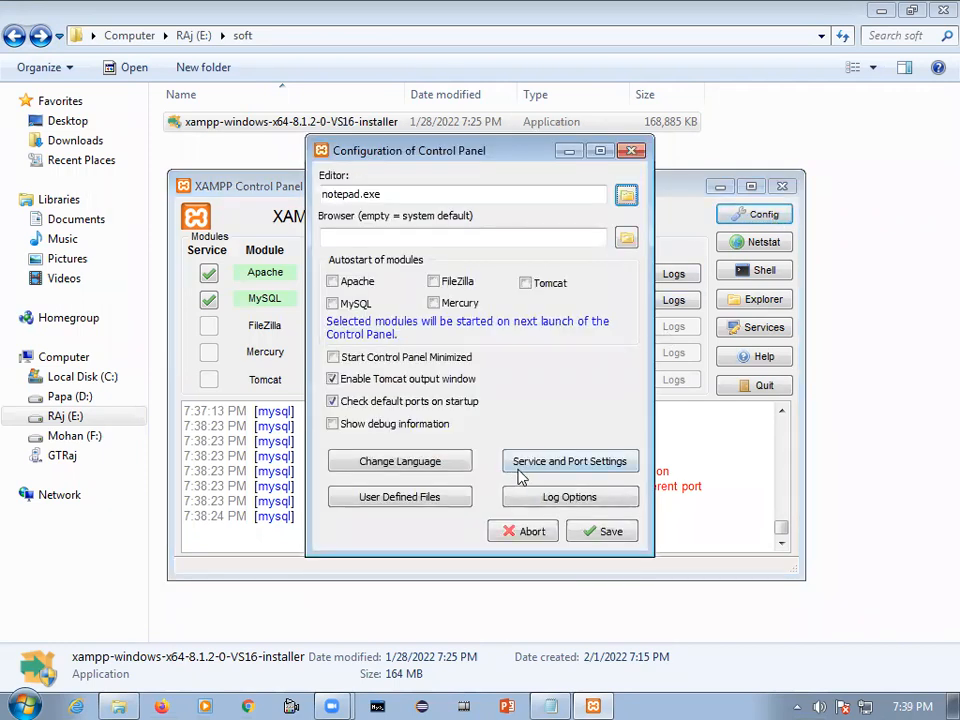
pyautogui.click(581, 469)
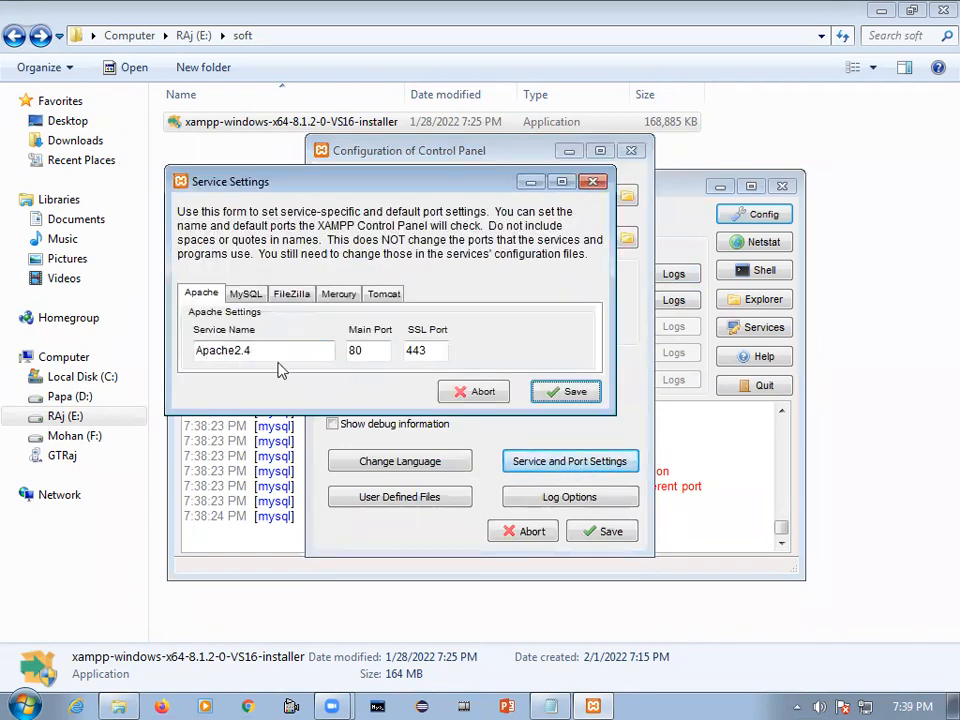
pyautogui.click(364, 350)
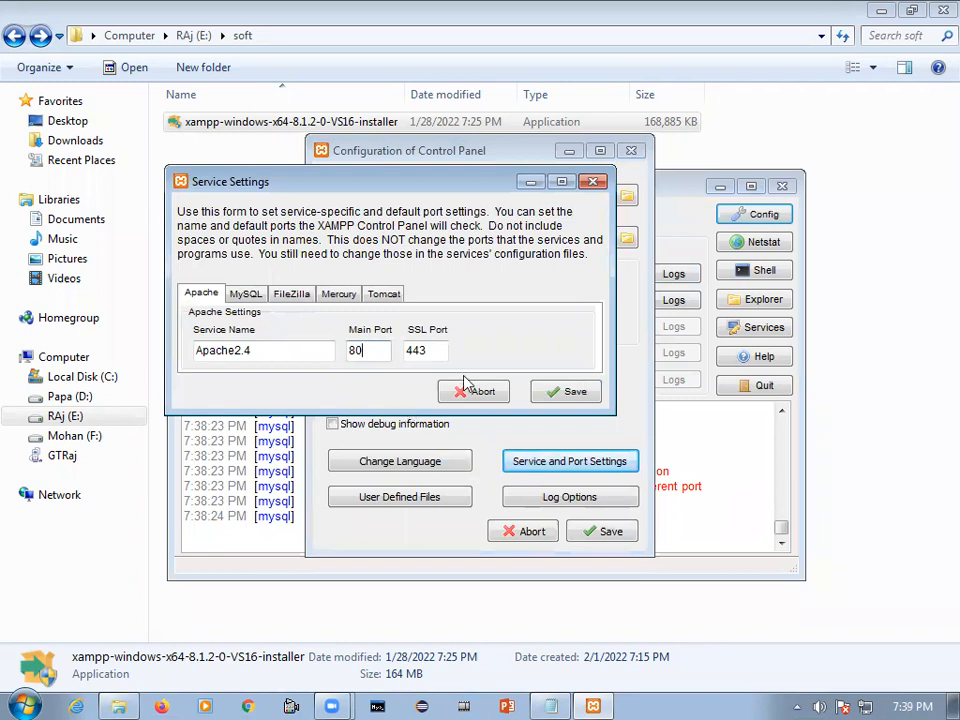
pyautogui.moveTo(421, 183); pyautogui.dragTo(672, 274)
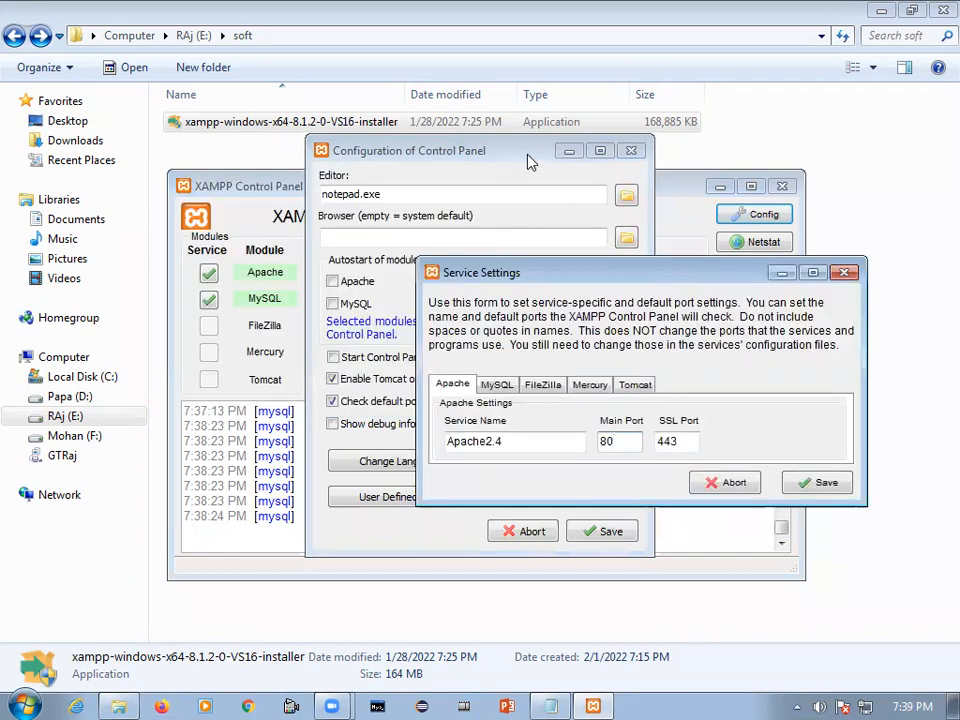
pyautogui.click(847, 273)
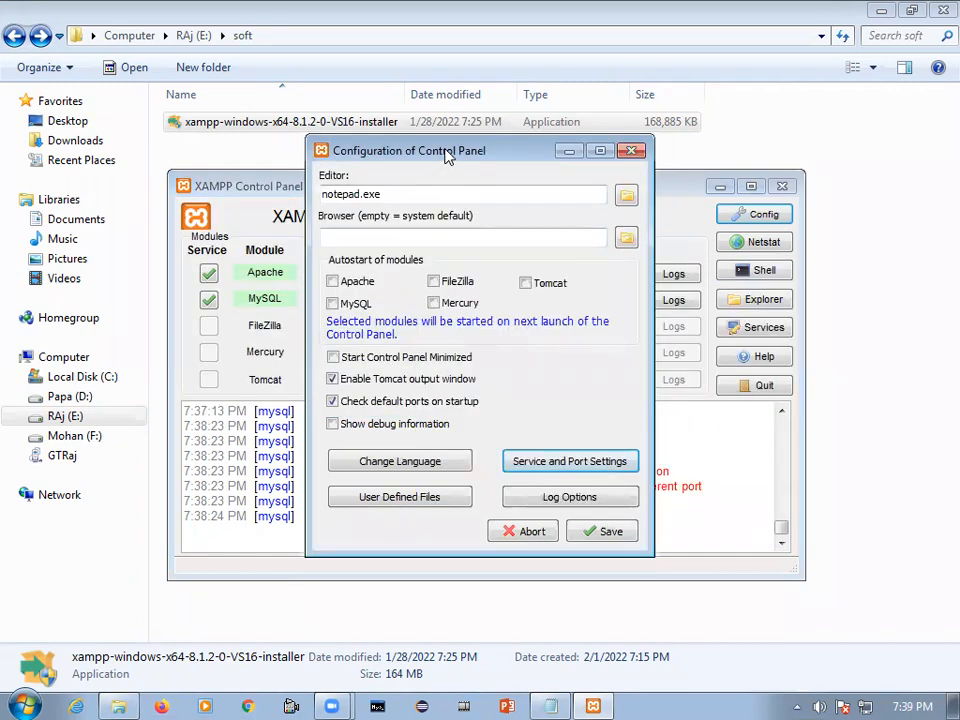
pyautogui.moveTo(447, 157); pyautogui.dragTo(613, 168)
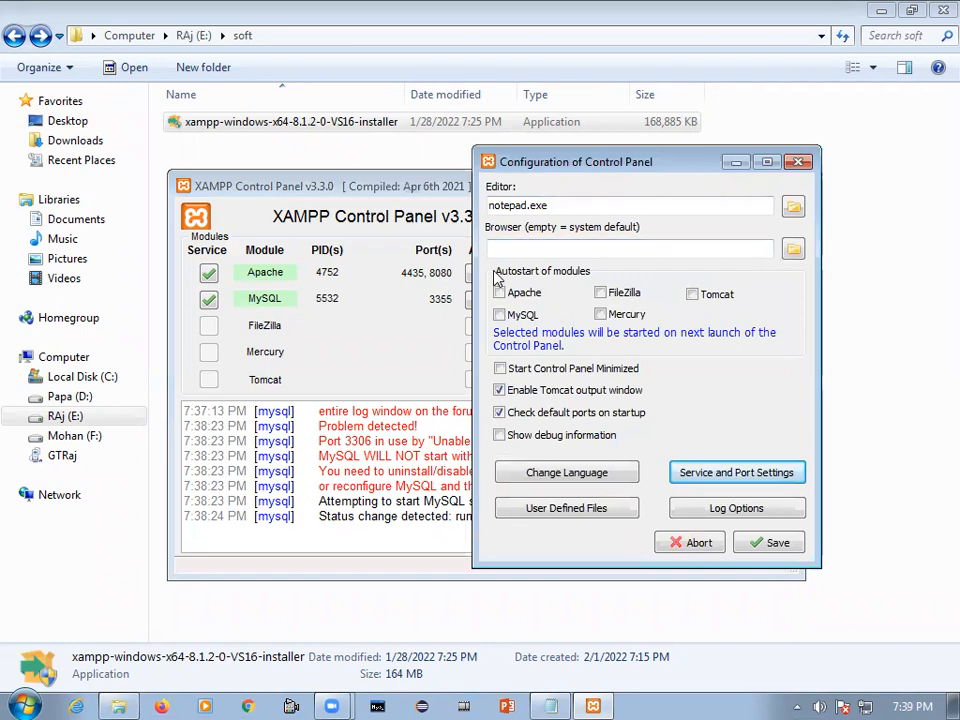
pyautogui.click(714, 471)
pyautogui.moveTo(516, 277); pyautogui.dragTo(462, 335)
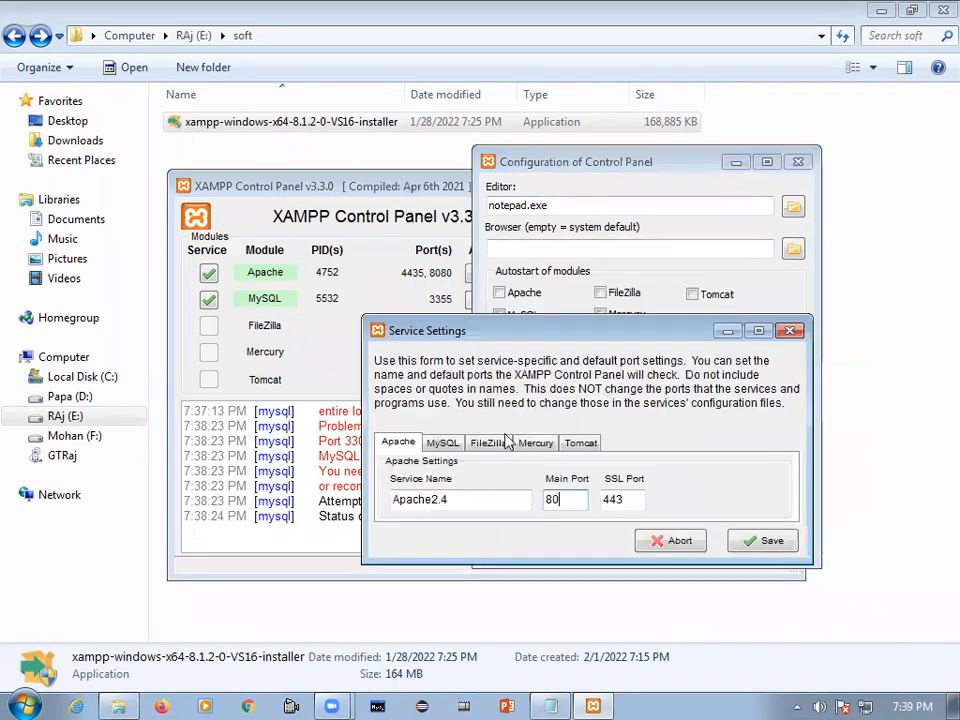
pyautogui.write('80')
pyautogui.click(621, 499)
pyautogui.write('5')
# Set MySQL's main port to 3310, then save the service settings and the Control Panel configuration
pyautogui.click(443, 442)
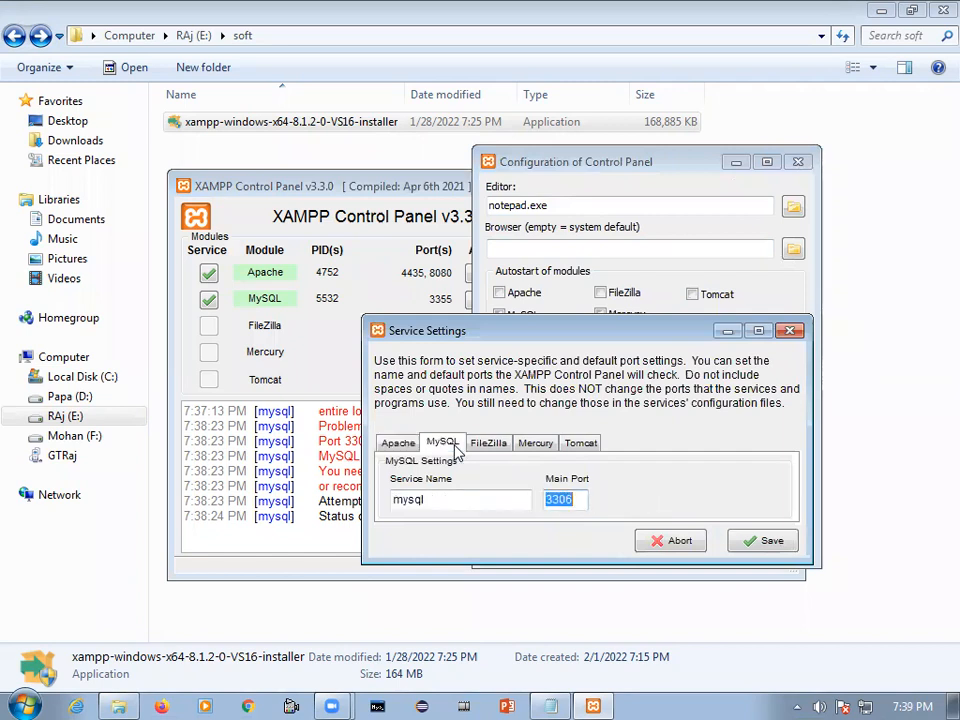
pyautogui.press('BackSpace')
pyautogui.press('BackSpace')
pyautogui.write('10')
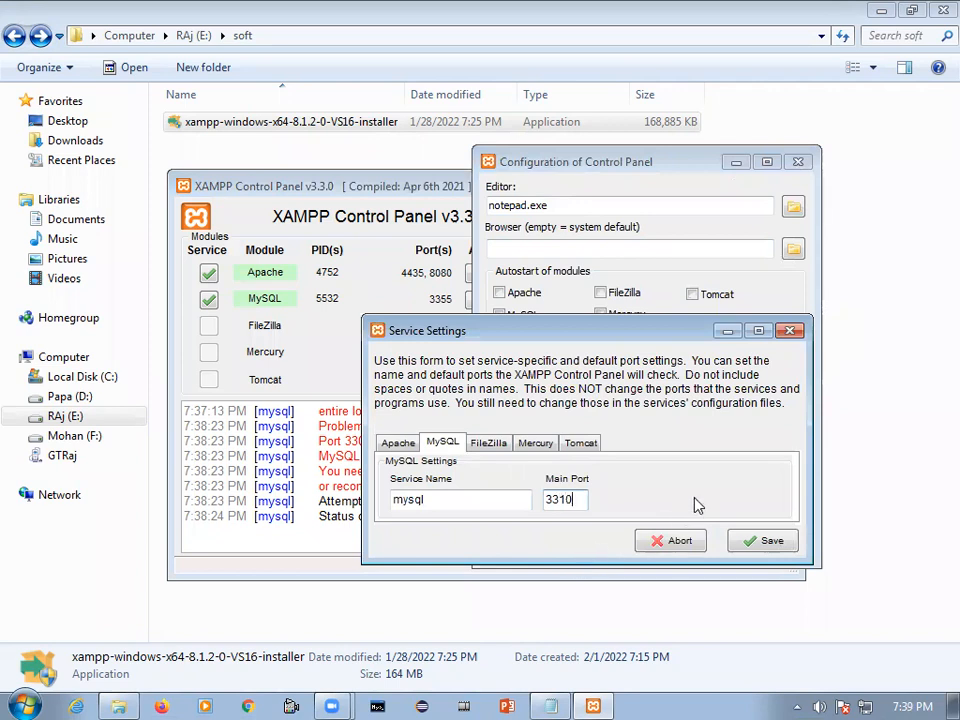
pyautogui.click(759, 543)
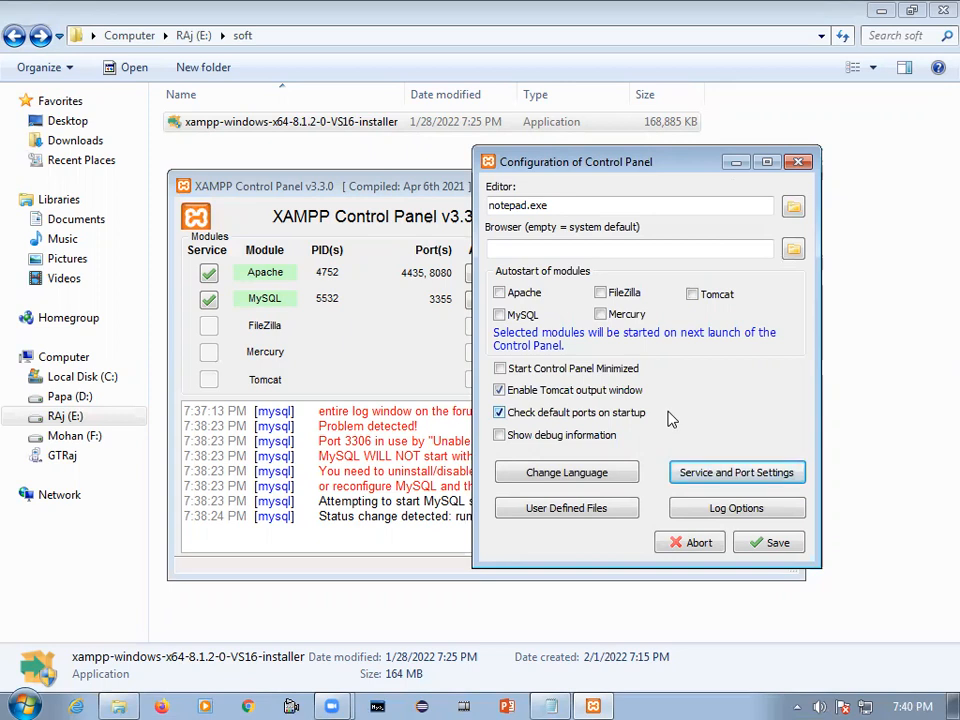
pyautogui.click(778, 546)
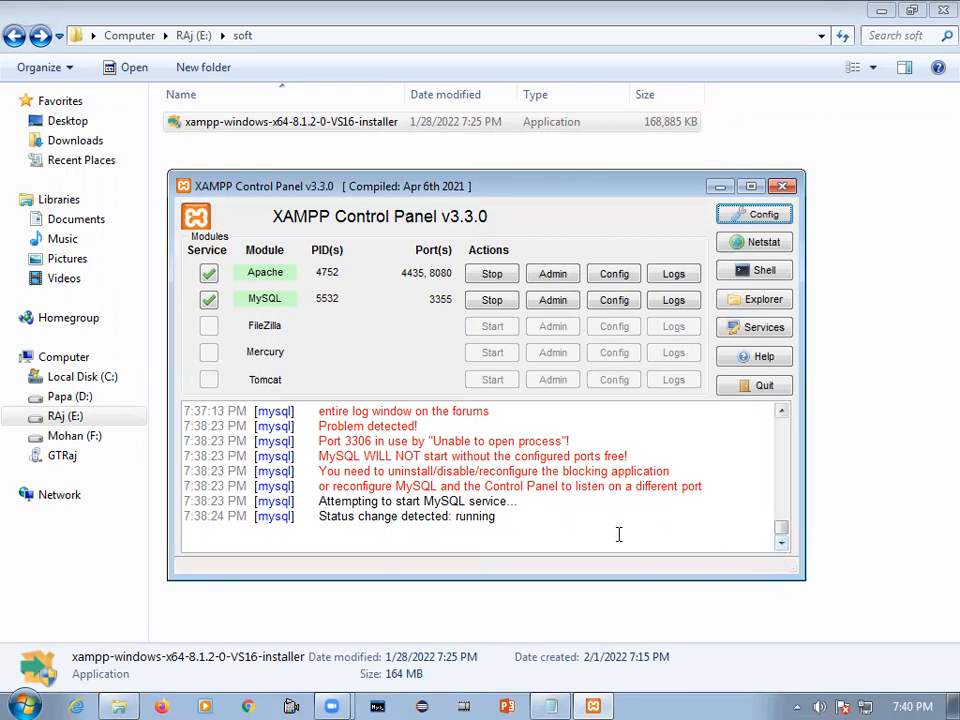
pyautogui.press('super')
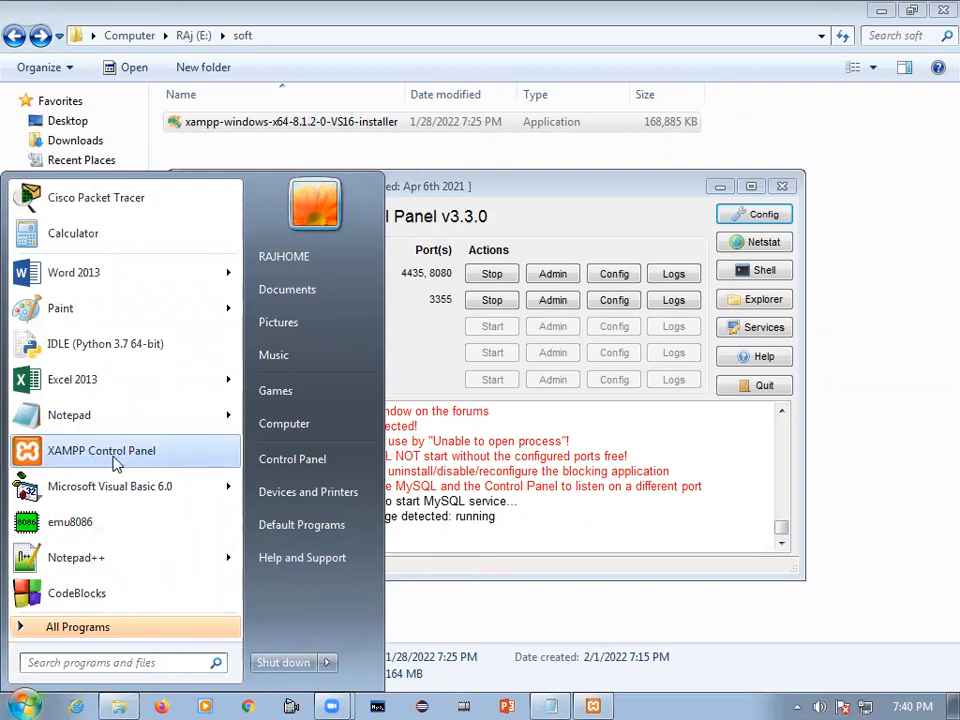
pyautogui.rightClick(116, 463)
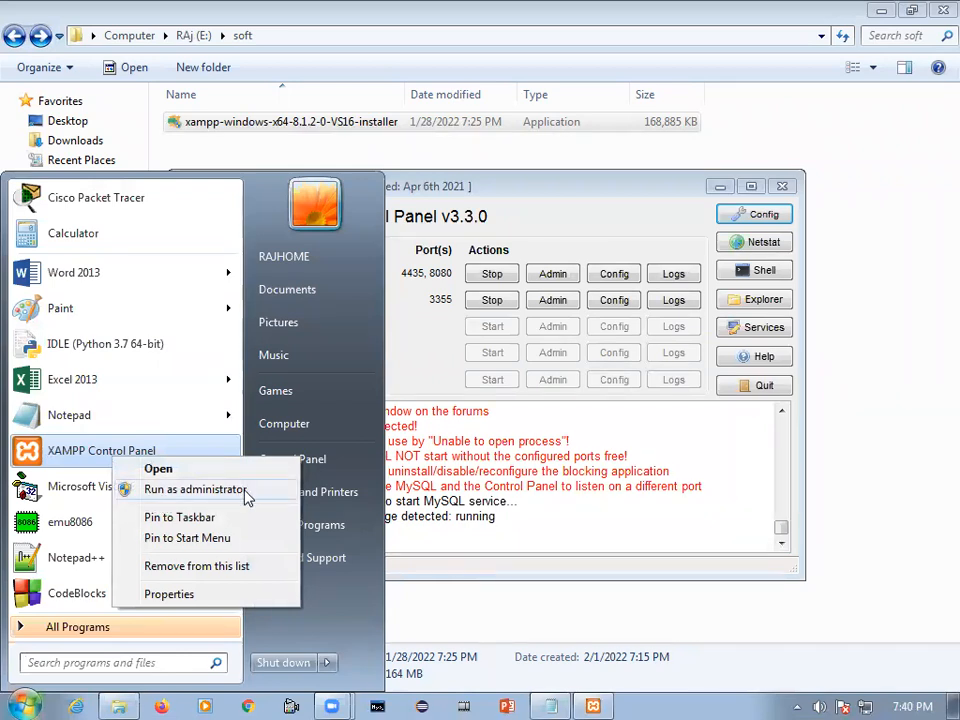
pyautogui.click(621, 192)
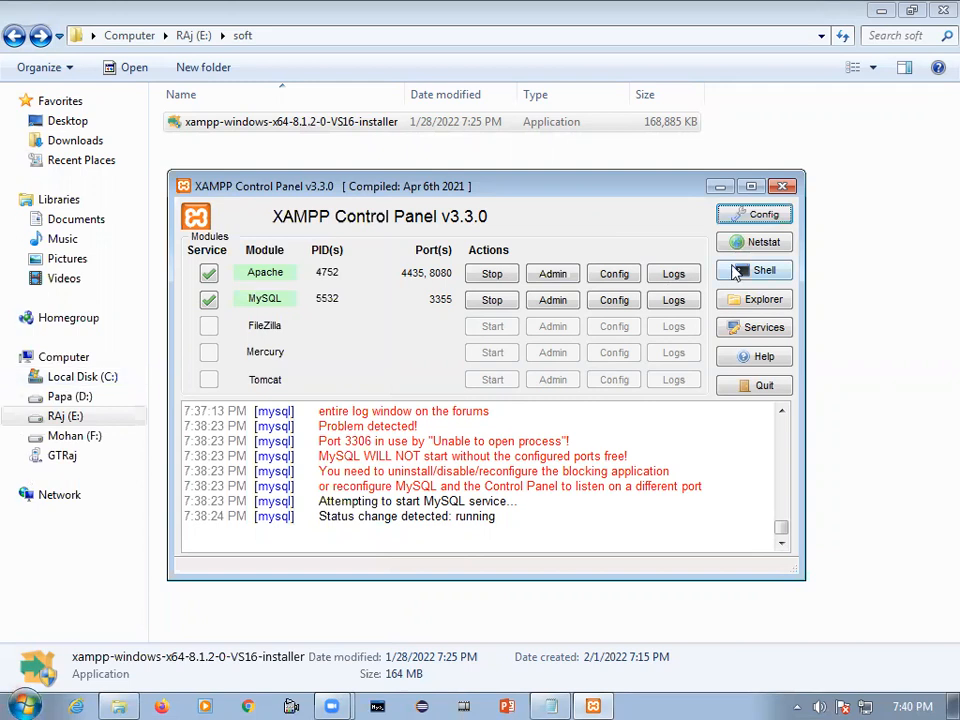
pyautogui.click(24, 706)
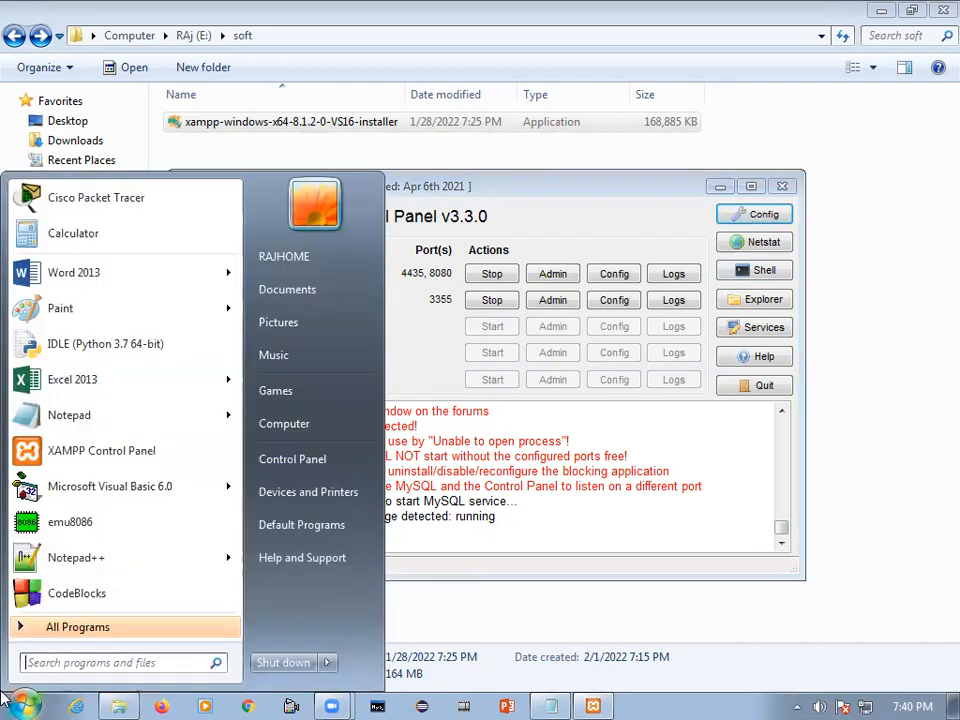
pyautogui.rightClick(150, 453)
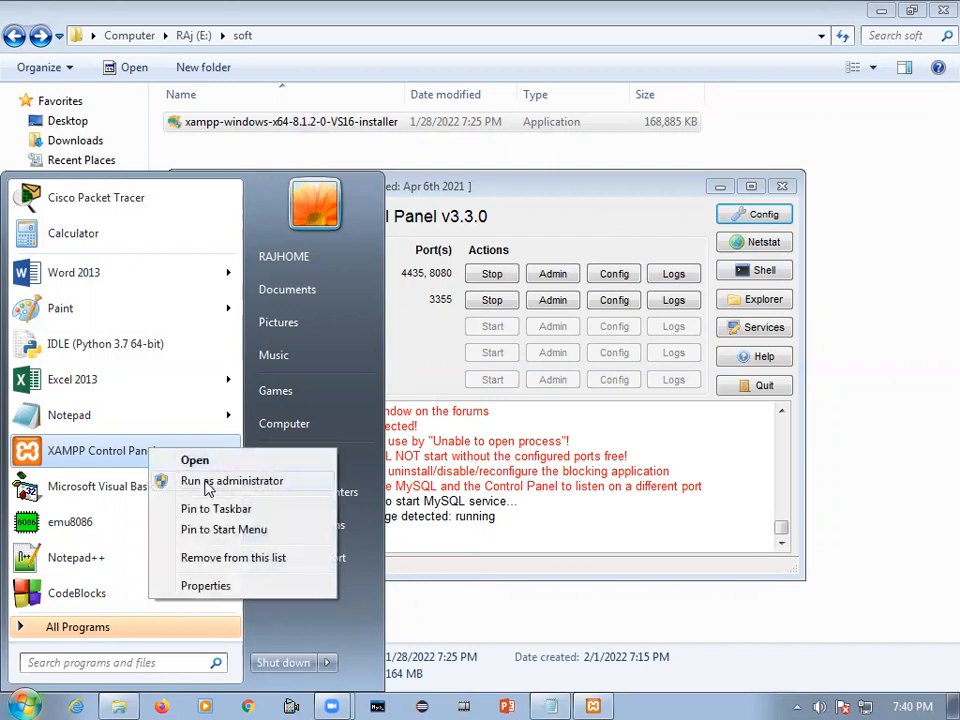
pyautogui.click(418, 392)
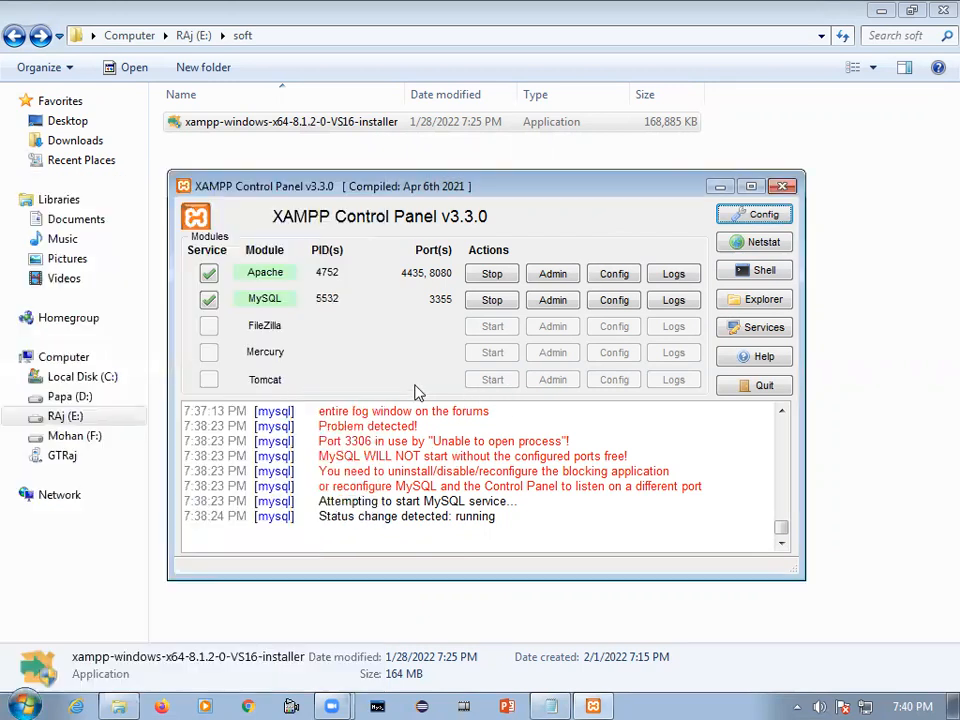
# Open the xampp folder on Local Disk (C:) in Windows Explorer and select the xampp-control application
pyautogui.click(6, 698)
pyautogui.click(306, 424)
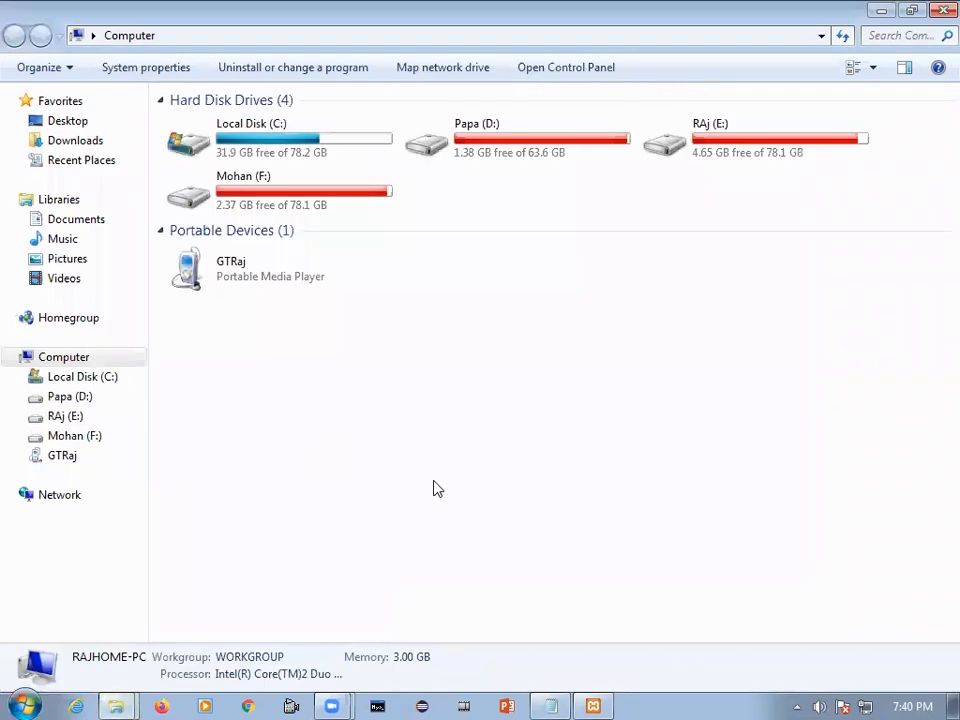
pyautogui.doubleClick(276, 154)
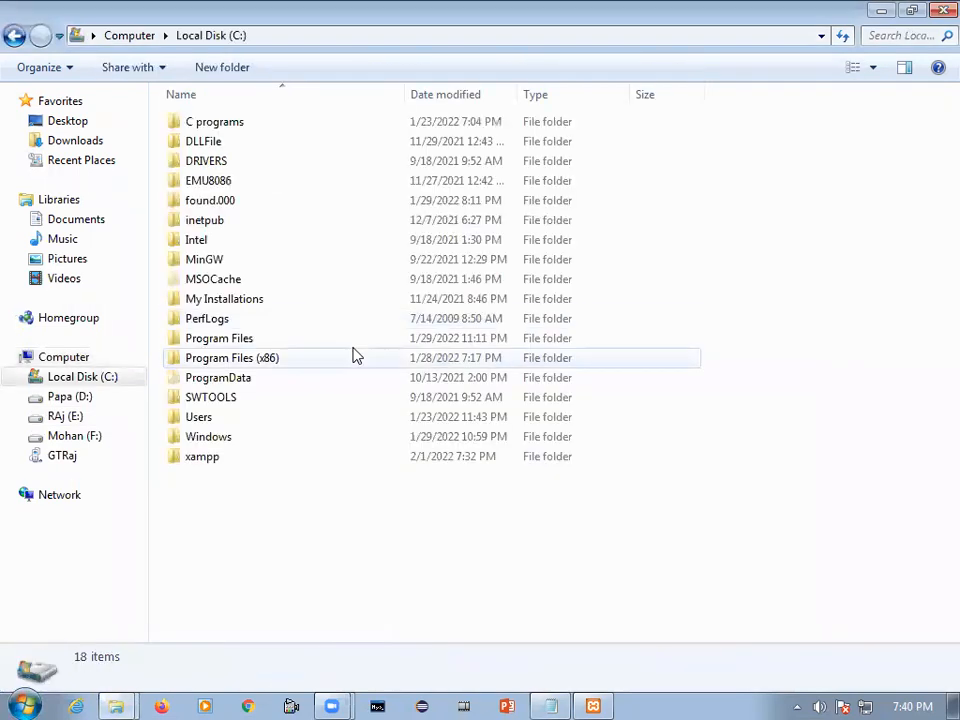
pyautogui.click(205, 469)
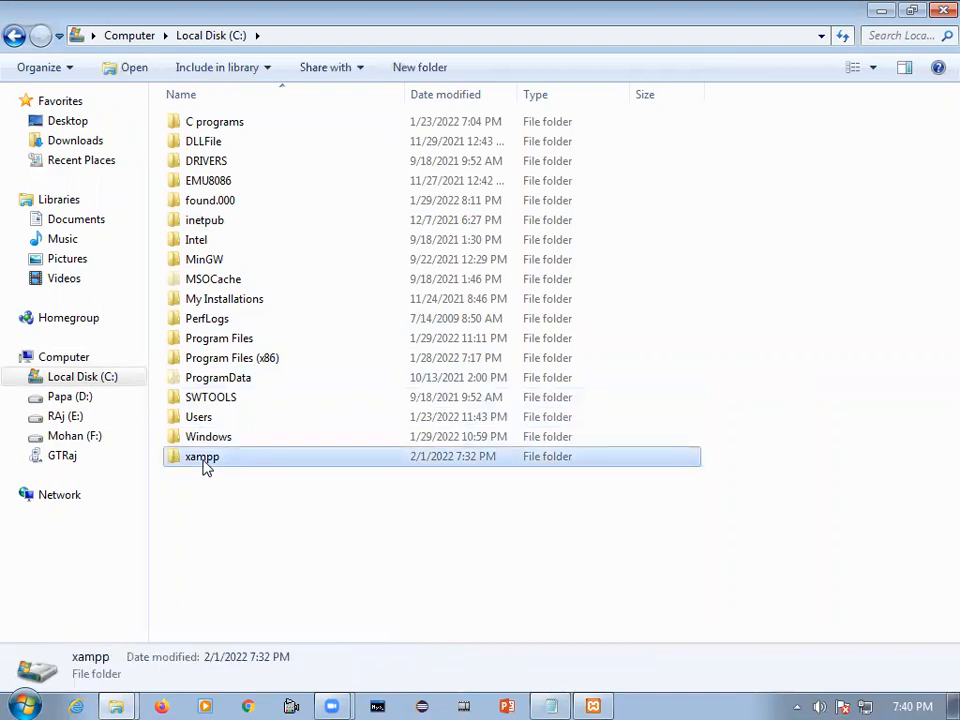
pyautogui.doubleClick(210, 468)
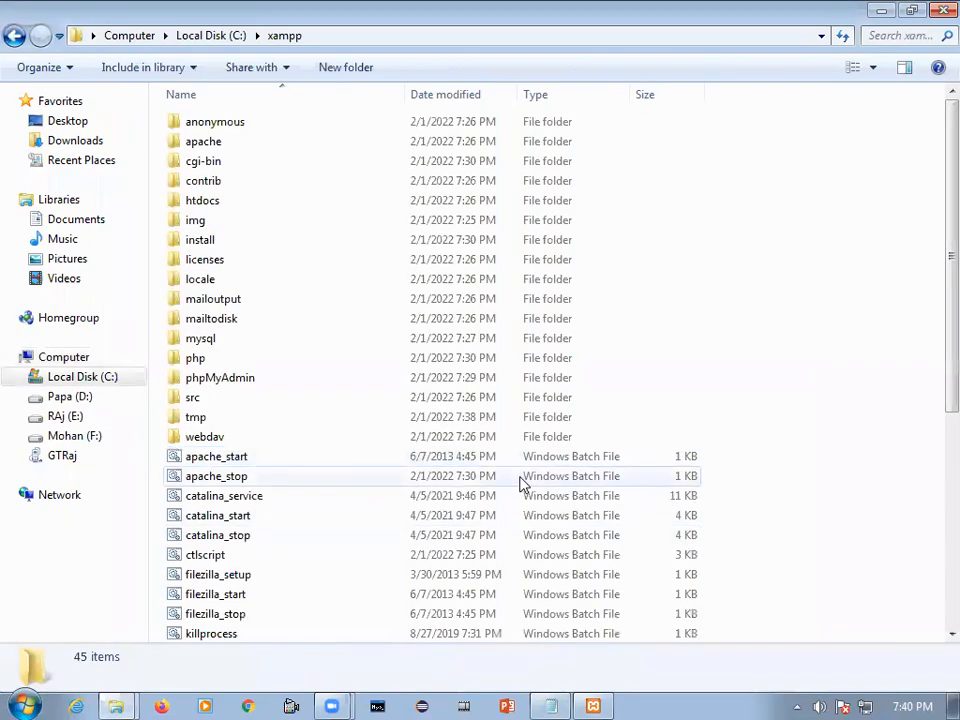
pyautogui.scroll(-6, 506, 483)
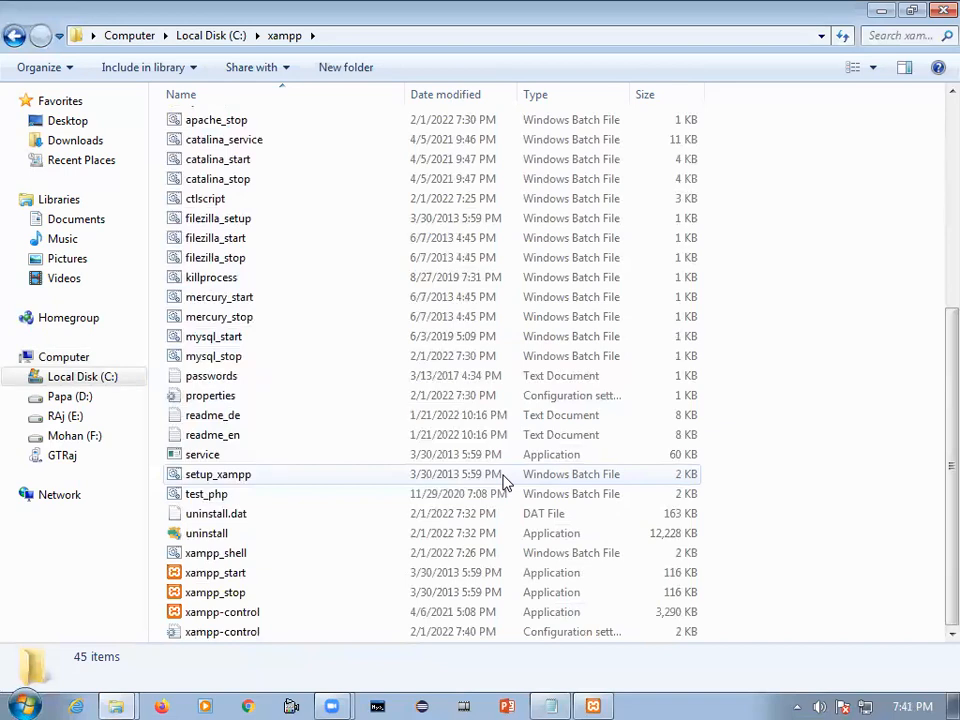
pyautogui.click(212, 615)
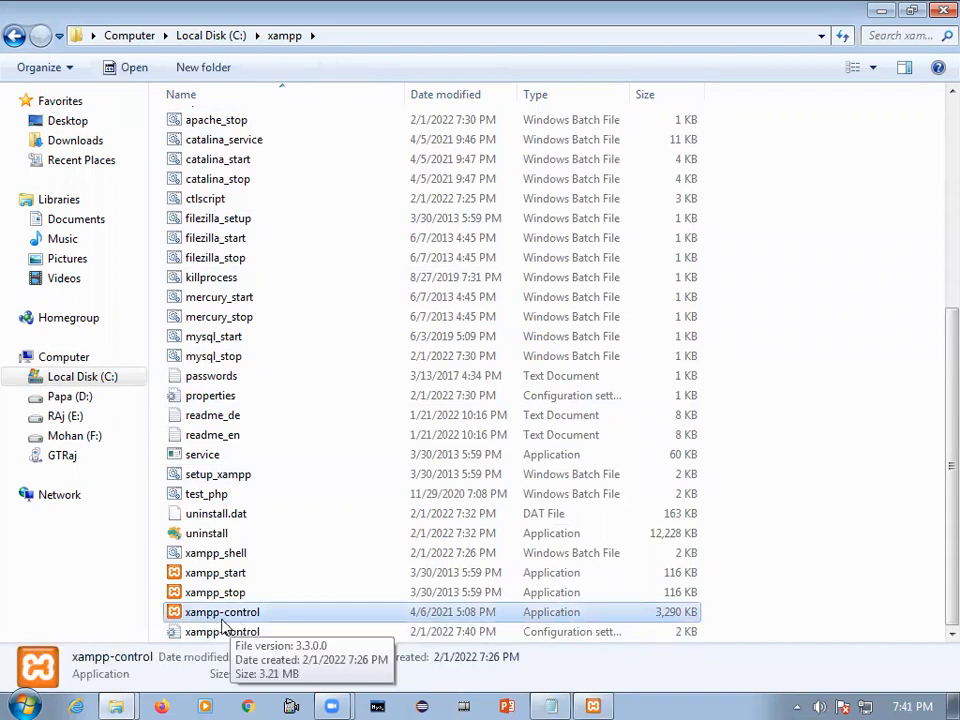
# Turn off Run this program as an administrator in xampp-control's compatibility properties and apply the change
pyautogui.rightClick(243, 620)
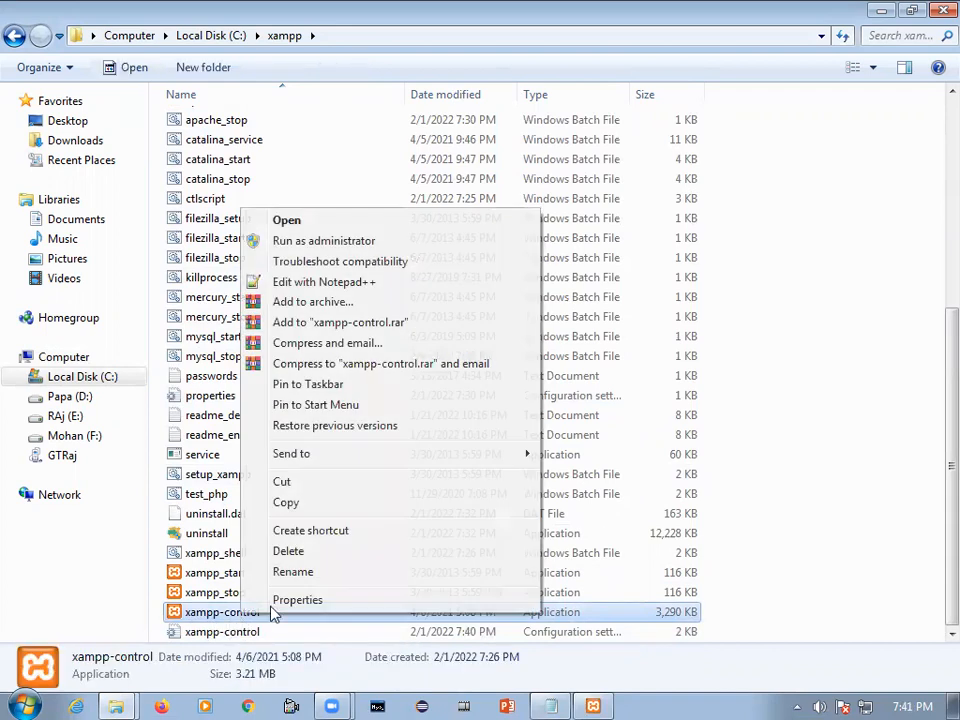
pyautogui.click(296, 602)
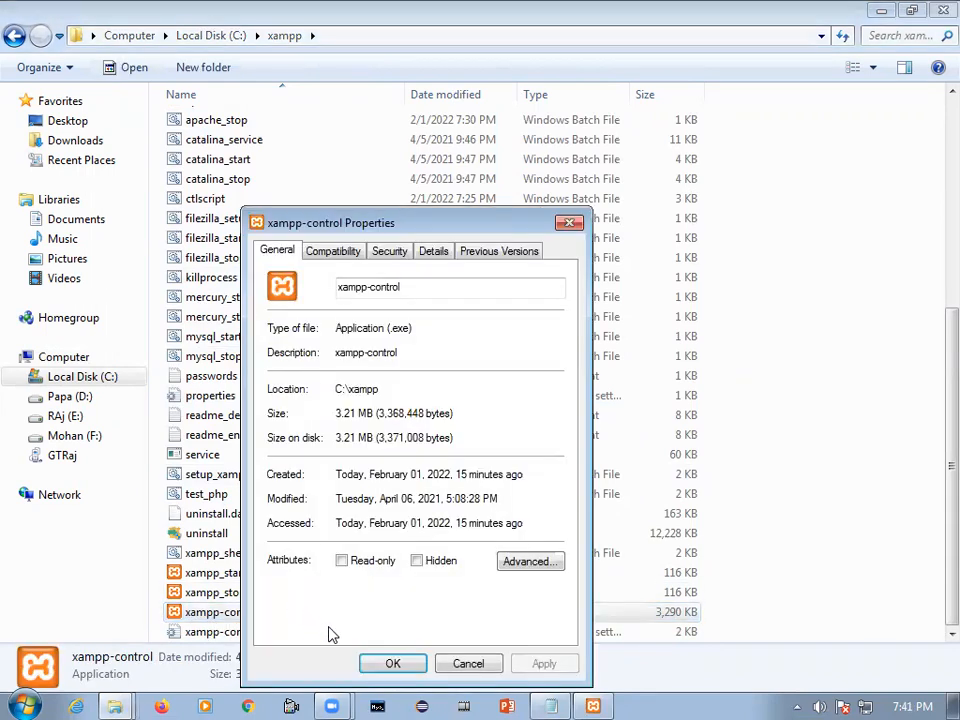
pyautogui.click(337, 255)
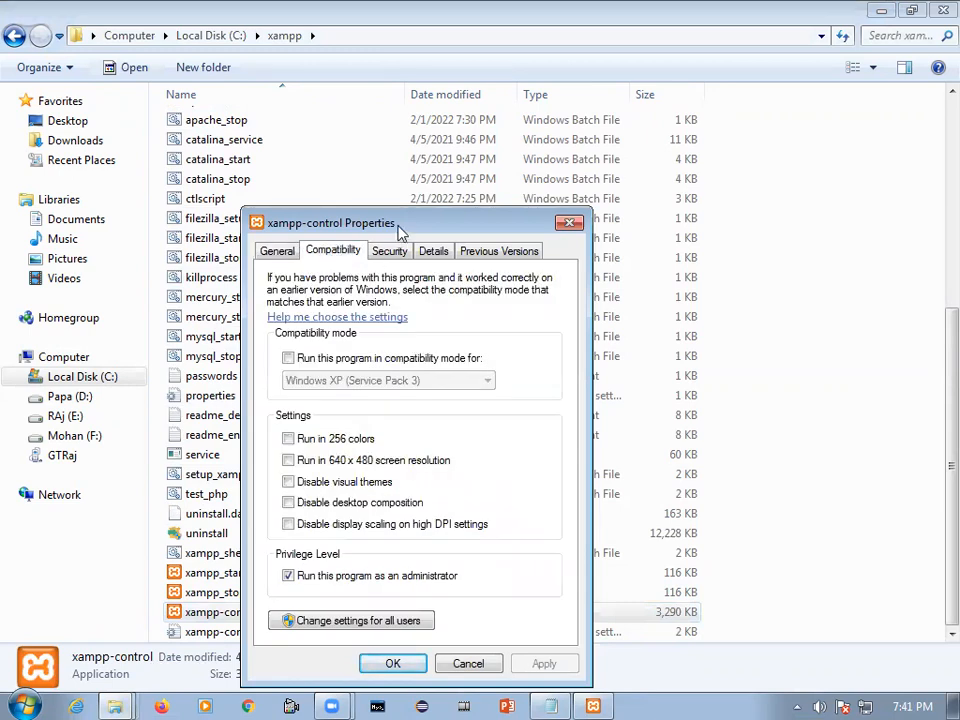
pyautogui.moveTo(399, 231); pyautogui.dragTo(447, 155)
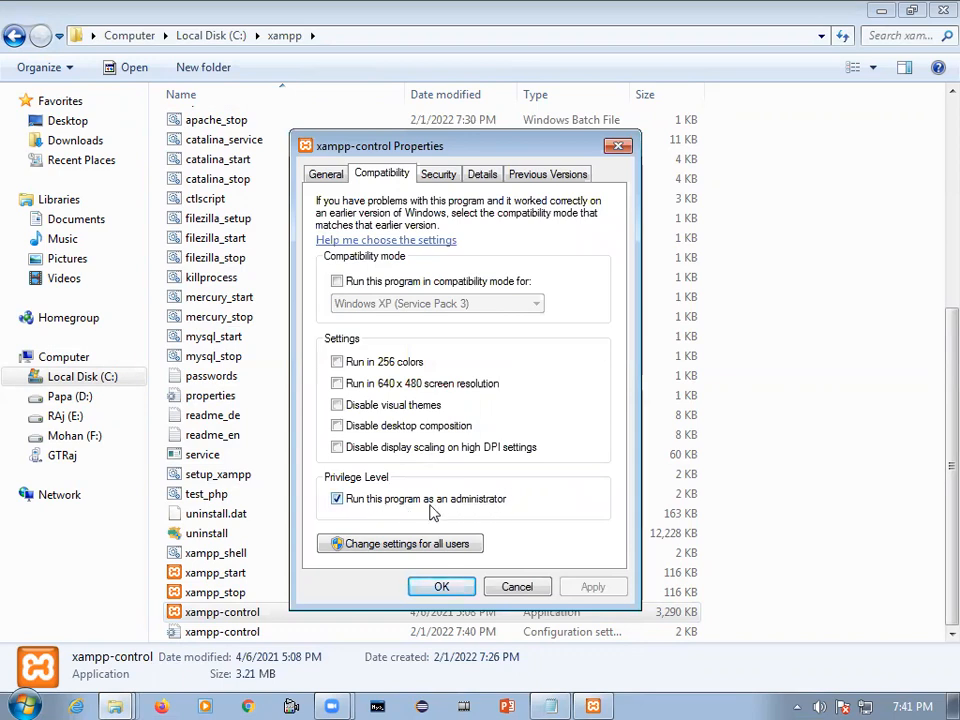
pyautogui.click(341, 502)
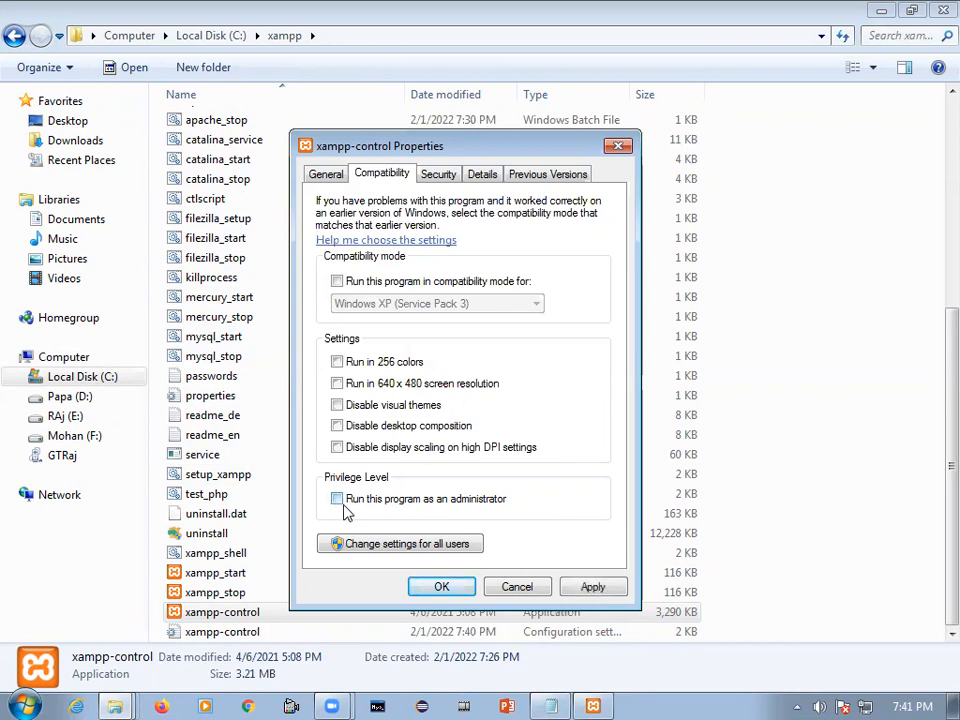
pyautogui.click(592, 585)
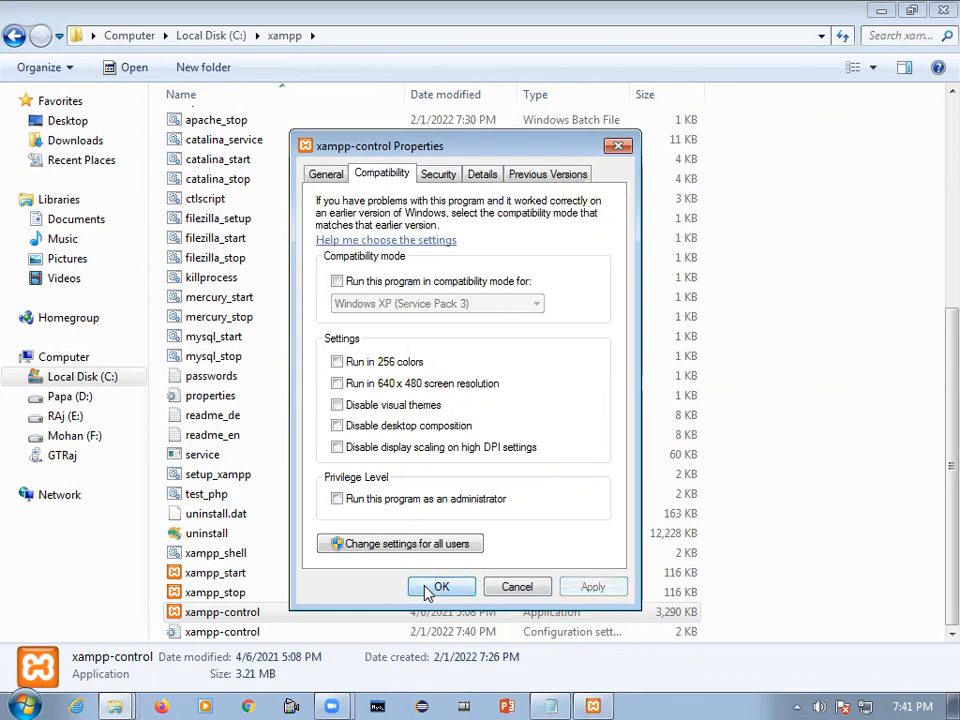
pyautogui.click(440, 587)
# Switch back to XAMPP Control Panel, set MySQL's main port to 3306 in the service and port settings, and save them
pyautogui.click(592, 705)
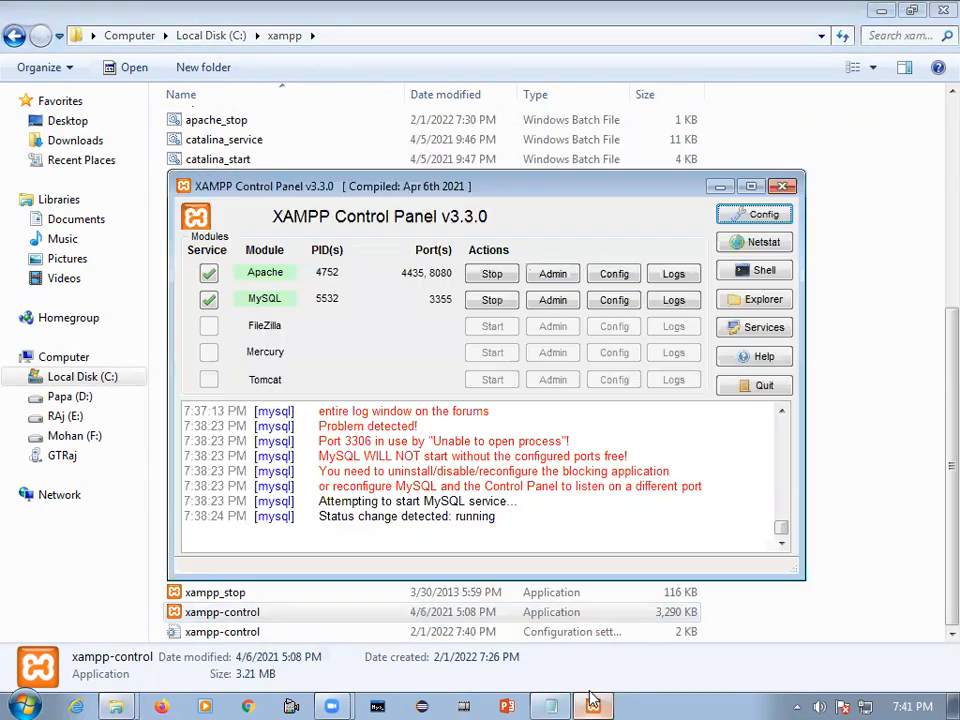
pyautogui.click(758, 214)
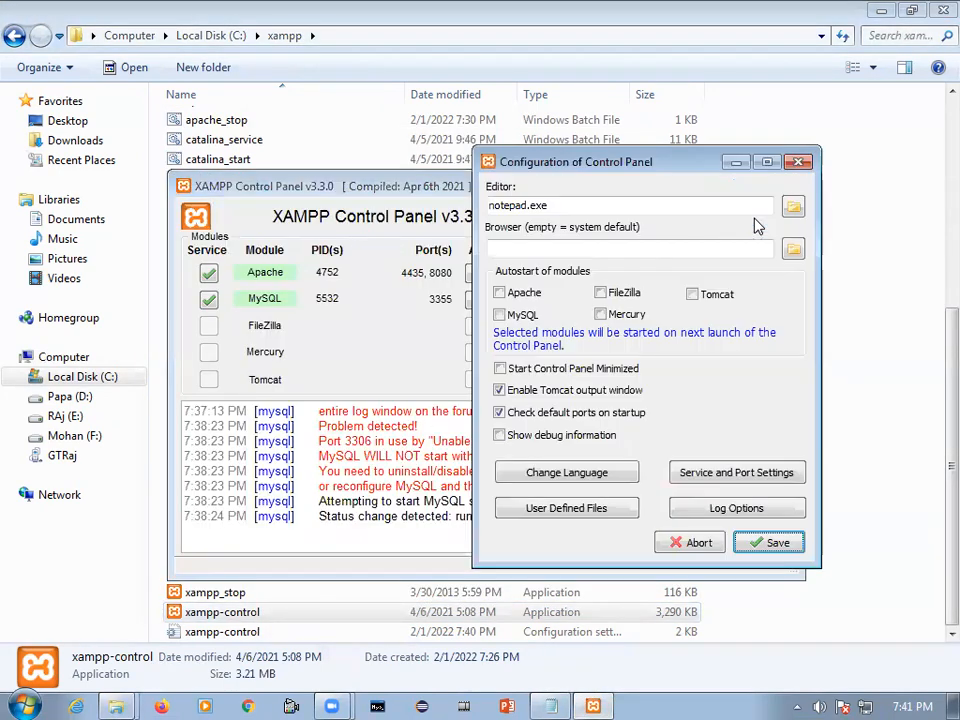
pyautogui.click(754, 474)
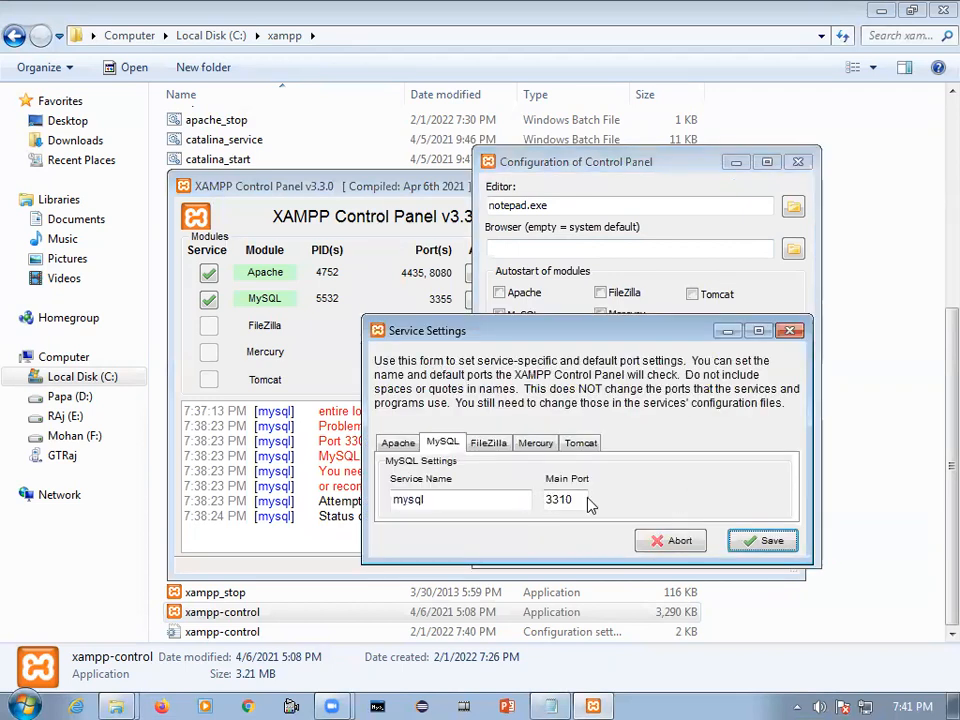
pyautogui.click(752, 541)
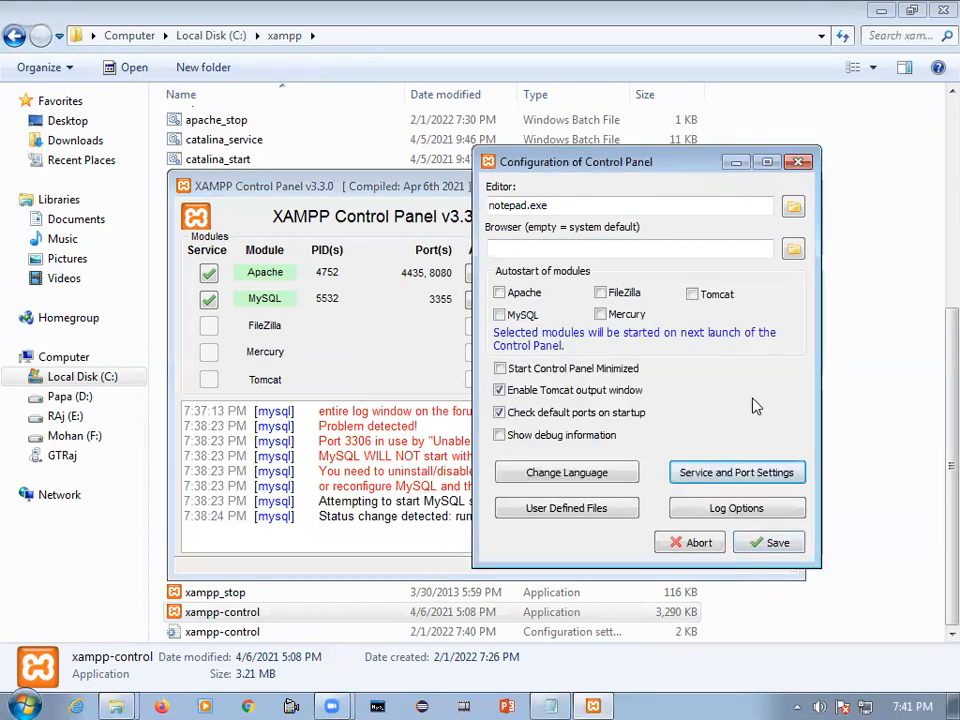
pyautogui.click(768, 471)
pyautogui.press('BackSpace')
pyautogui.press('BackSpace')
pyautogui.write('0')
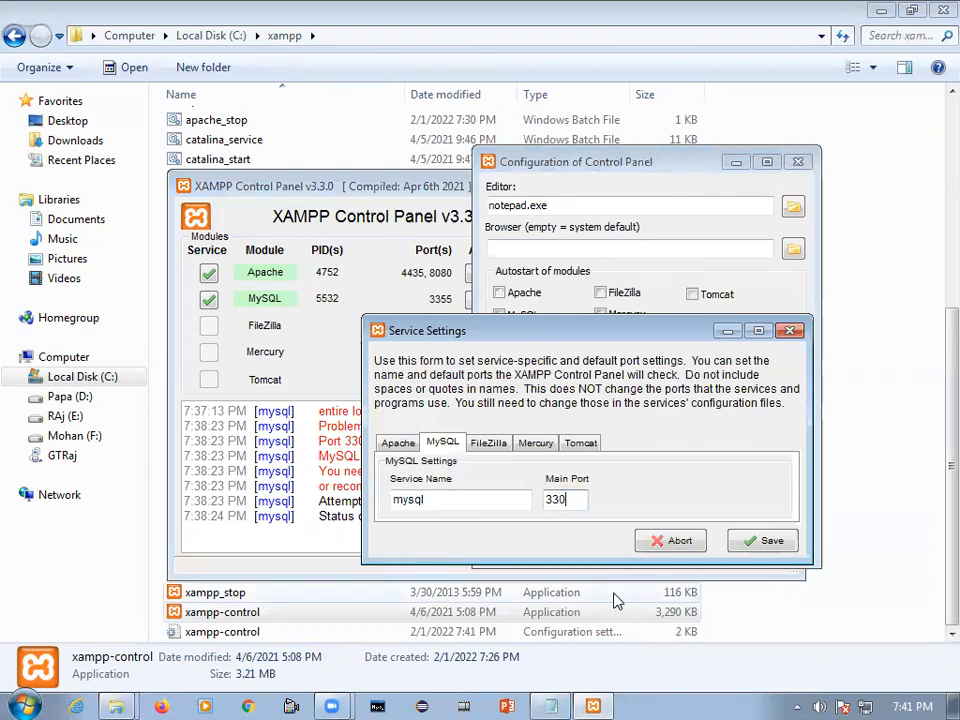
pyautogui.write('6')
pyautogui.click(748, 544)
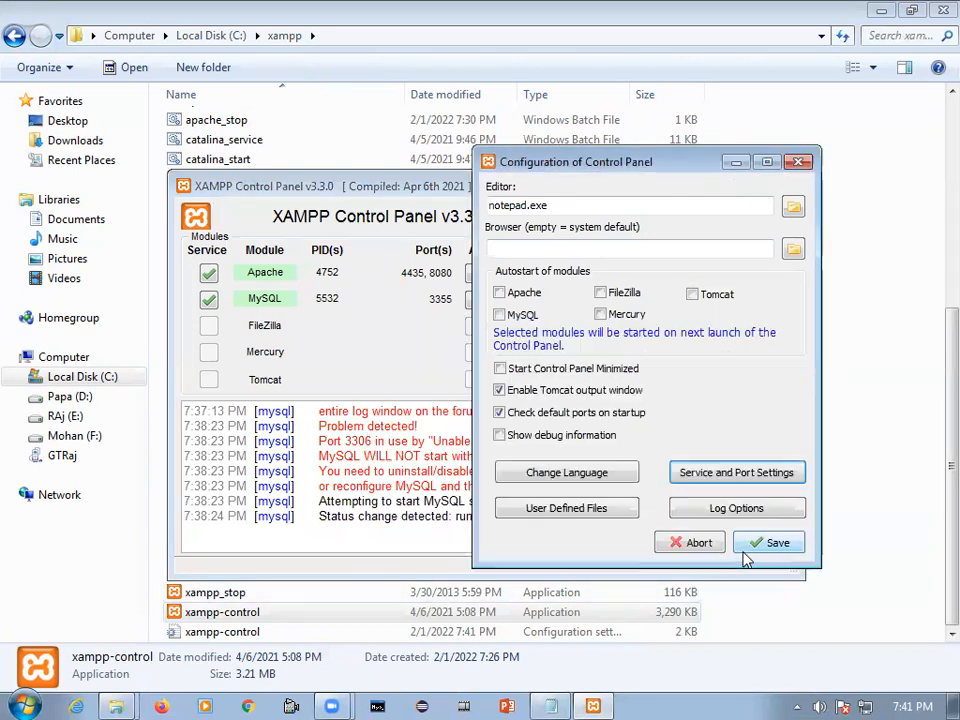
# Save the Control Panel configuration and stop the running Apache and MySQL services
pyautogui.click(755, 548)
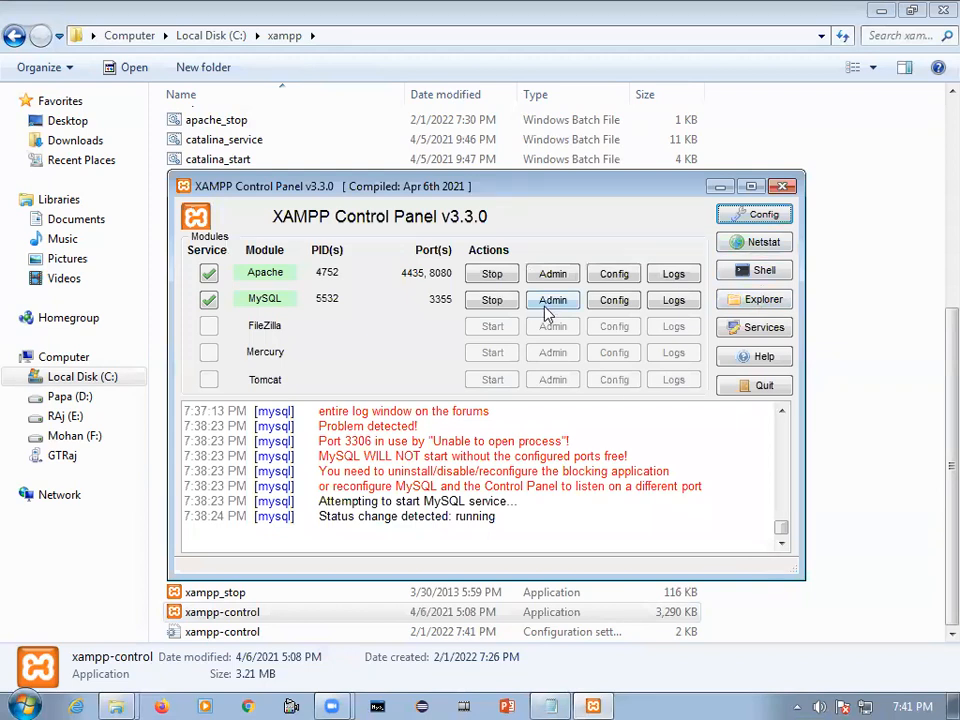
pyautogui.click(495, 283)
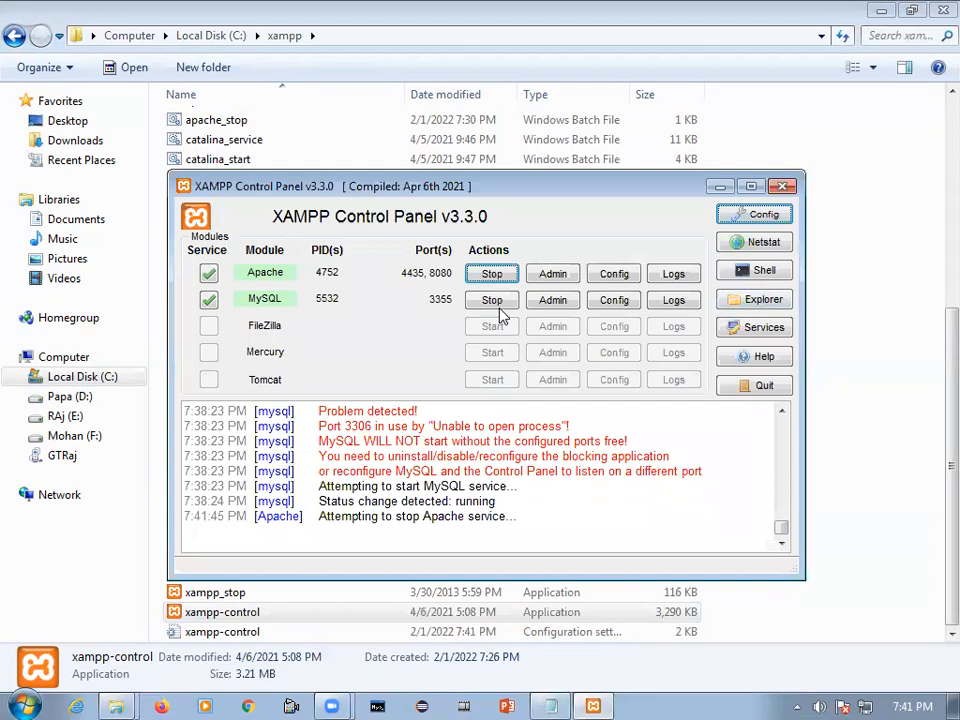
pyautogui.click(497, 304)
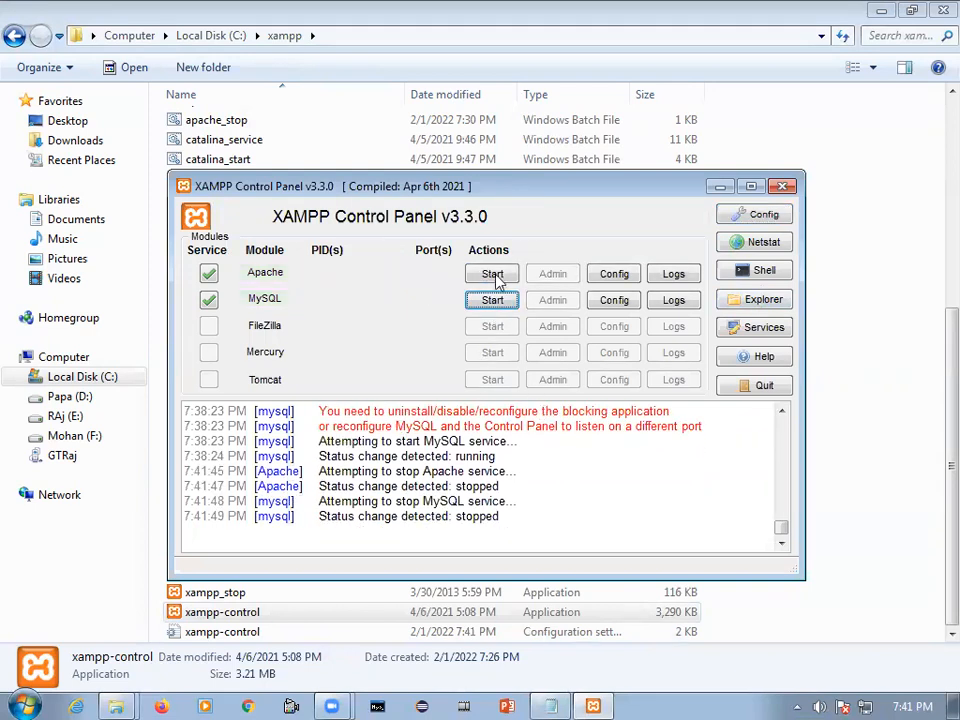
# Close and relaunch xampp-control from the xampp folder, then start Apache and MySQL, answering the permission request for each service
pyautogui.click(784, 186)
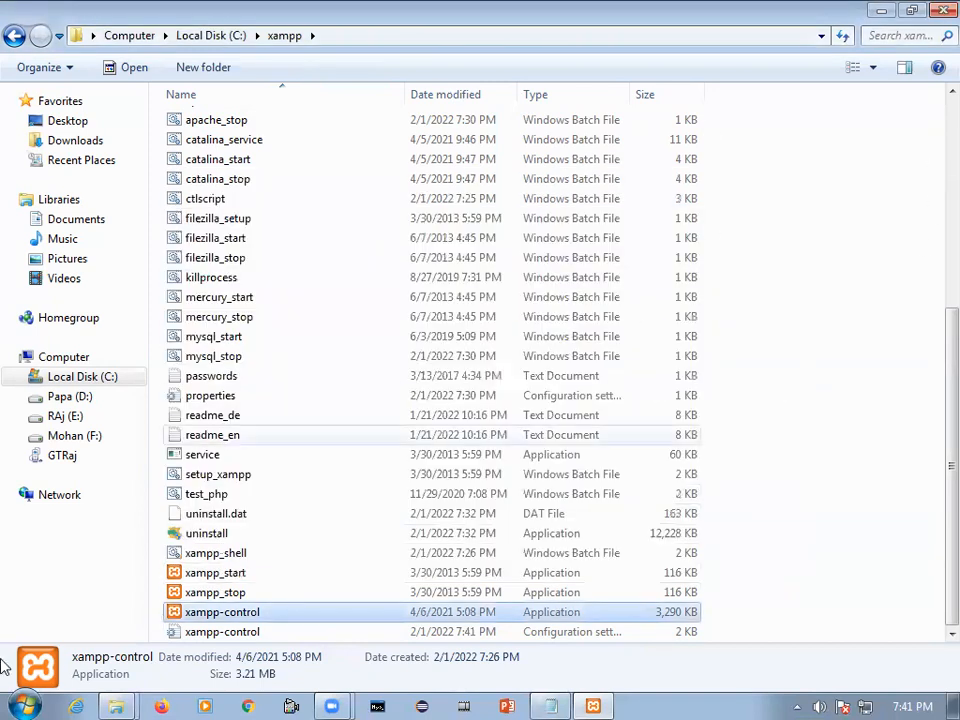
pyautogui.doubleClick(181, 617)
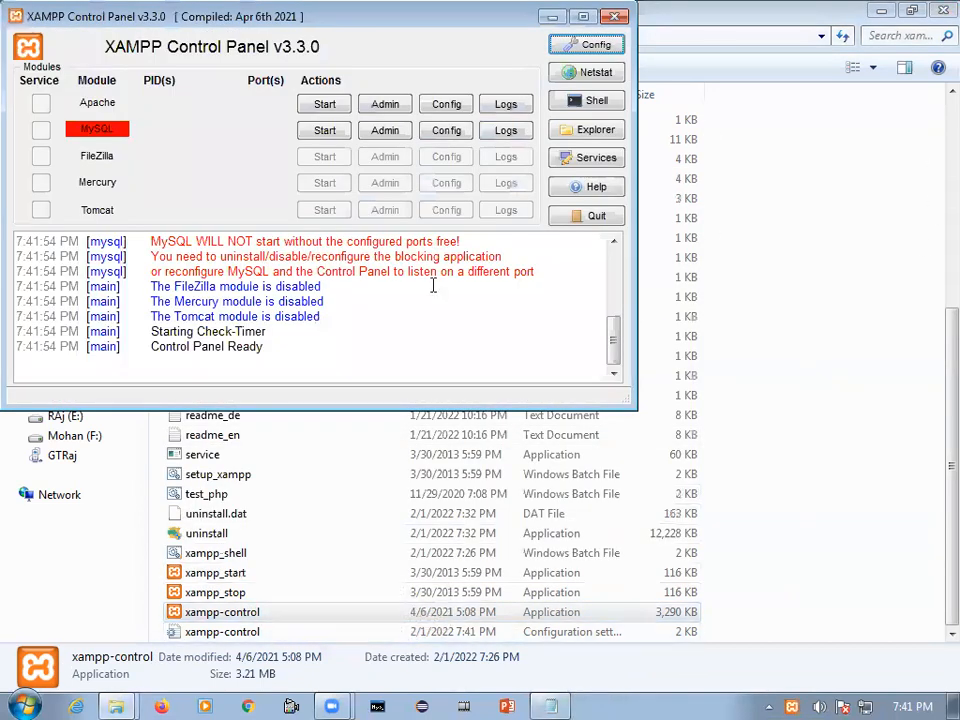
pyautogui.moveTo(30, 12); pyautogui.dragTo(328, 235)
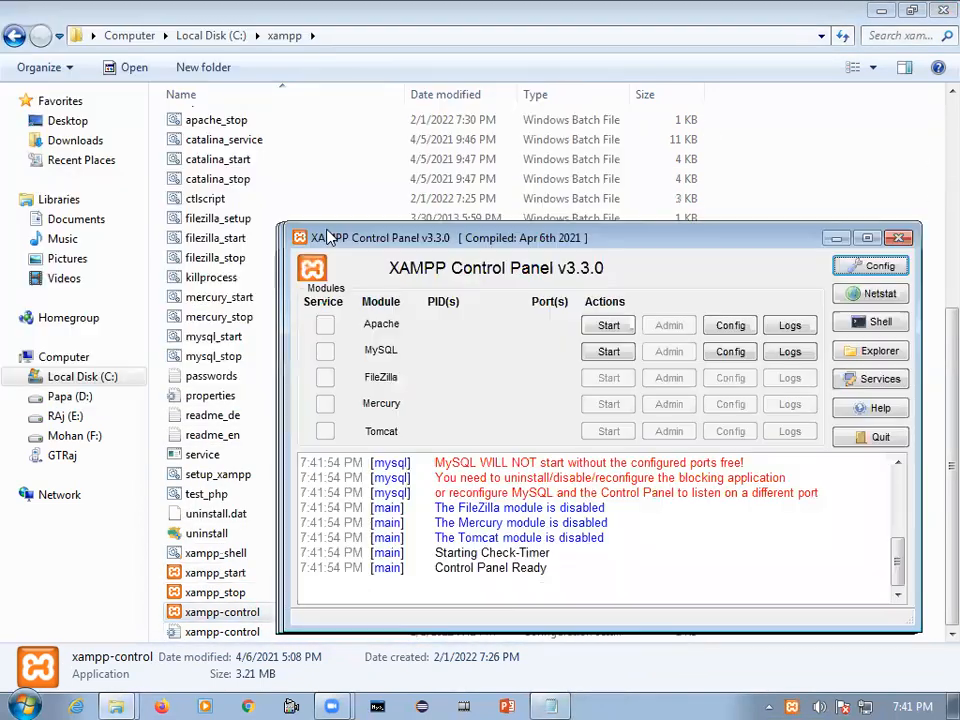
pyautogui.click(587, 281)
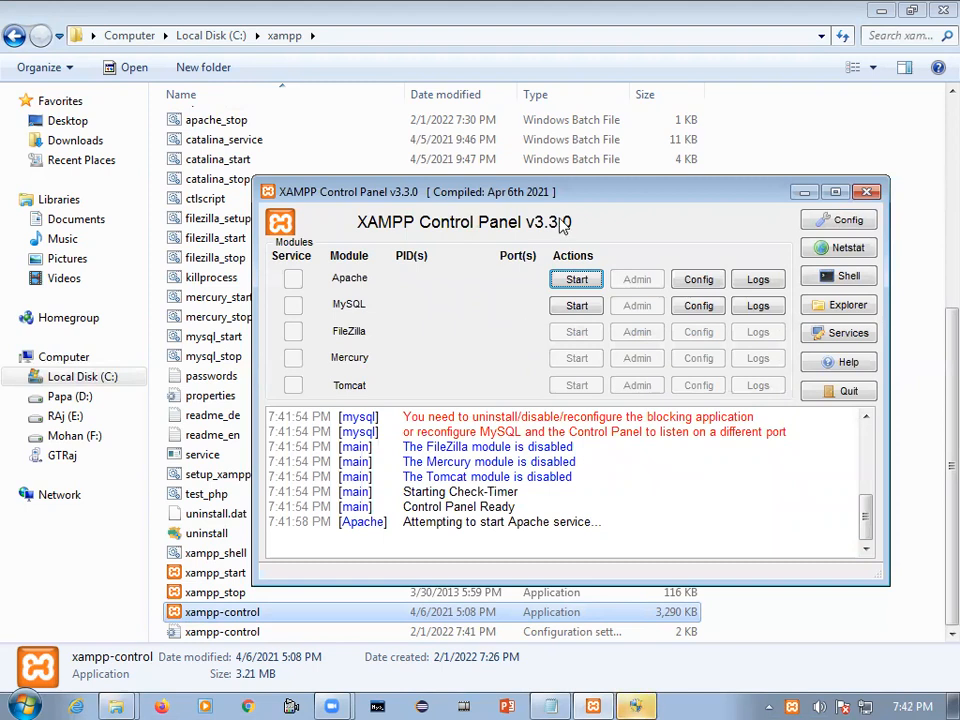
pyautogui.click(639, 695)
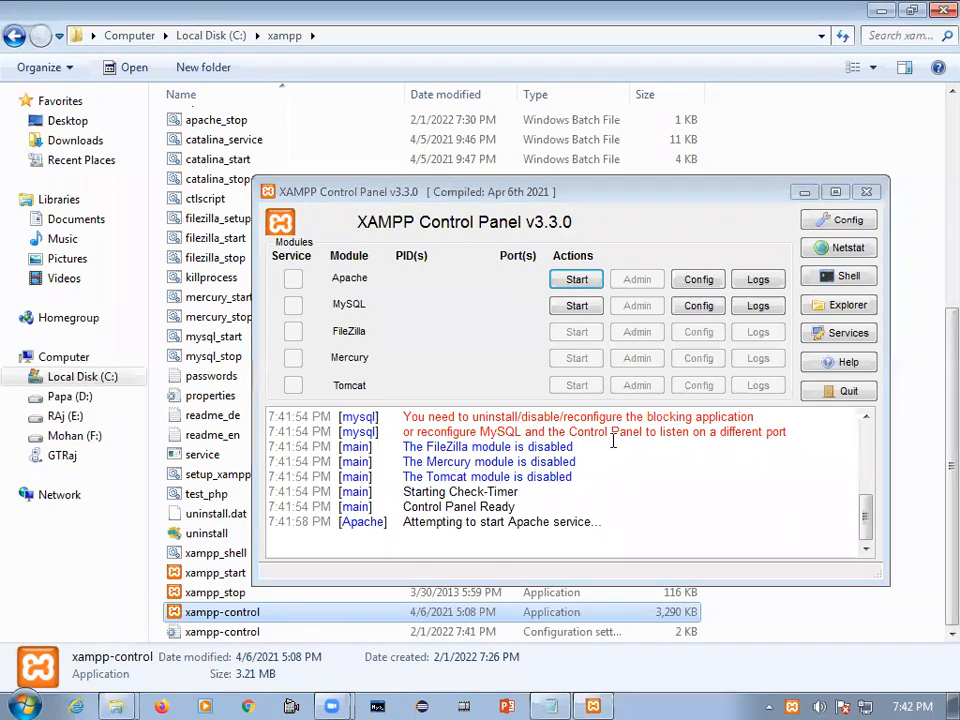
pyautogui.click(577, 306)
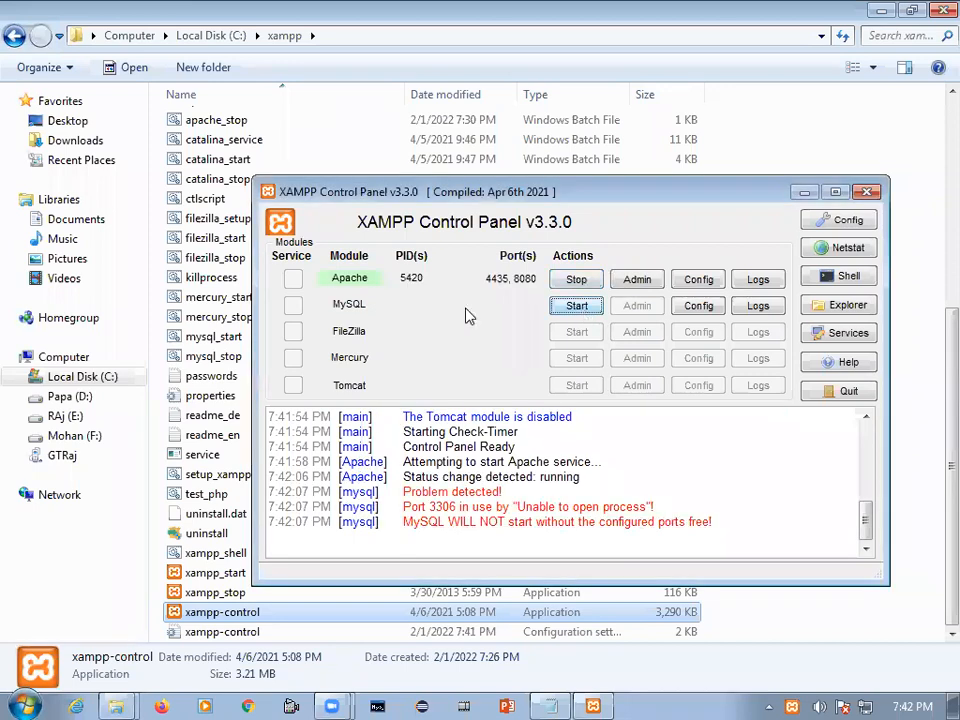
pyautogui.click(639, 703)
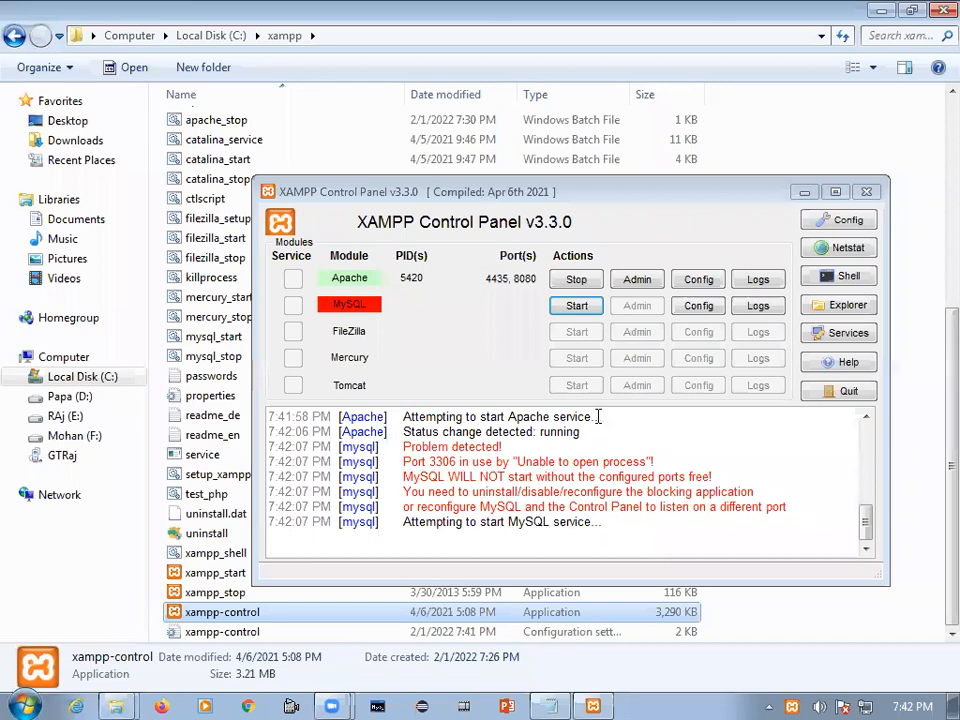
# Try to save the Apache service and port settings from the Control Panel configuration, then dismiss the open dialogs
pyautogui.moveTo(602, 195); pyautogui.dragTo(546, 193)
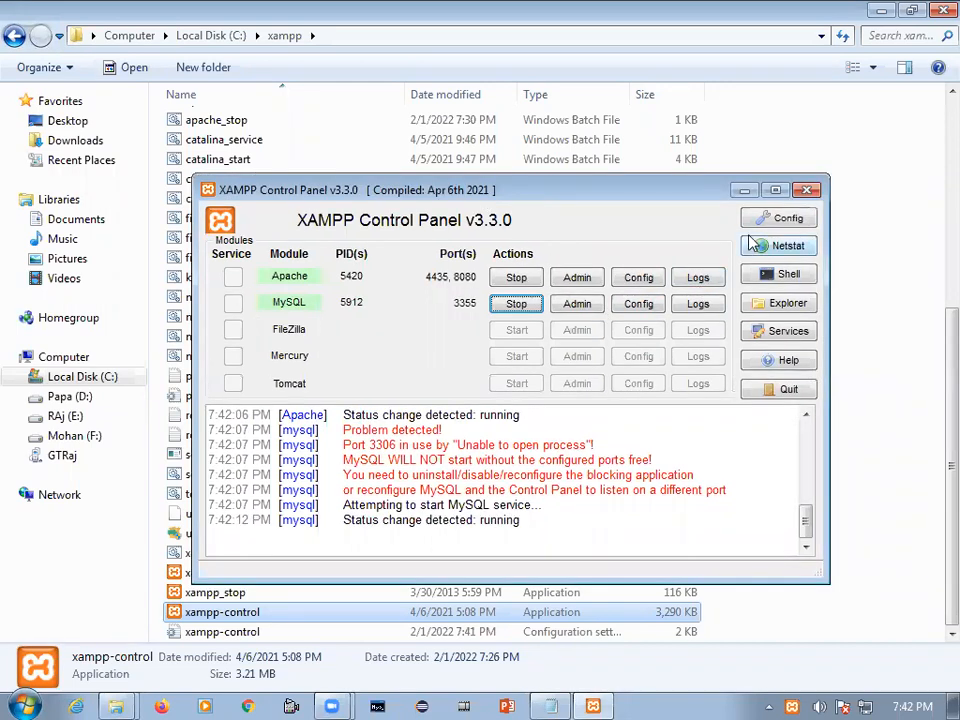
pyautogui.click(780, 218)
pyautogui.click(570, 463)
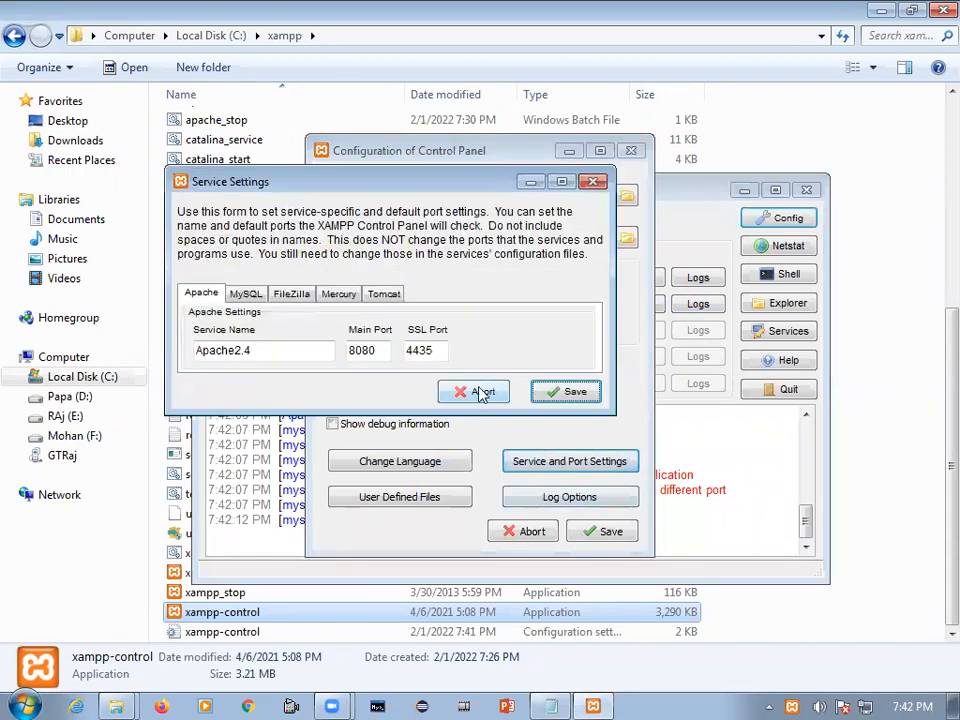
pyautogui.click(563, 392)
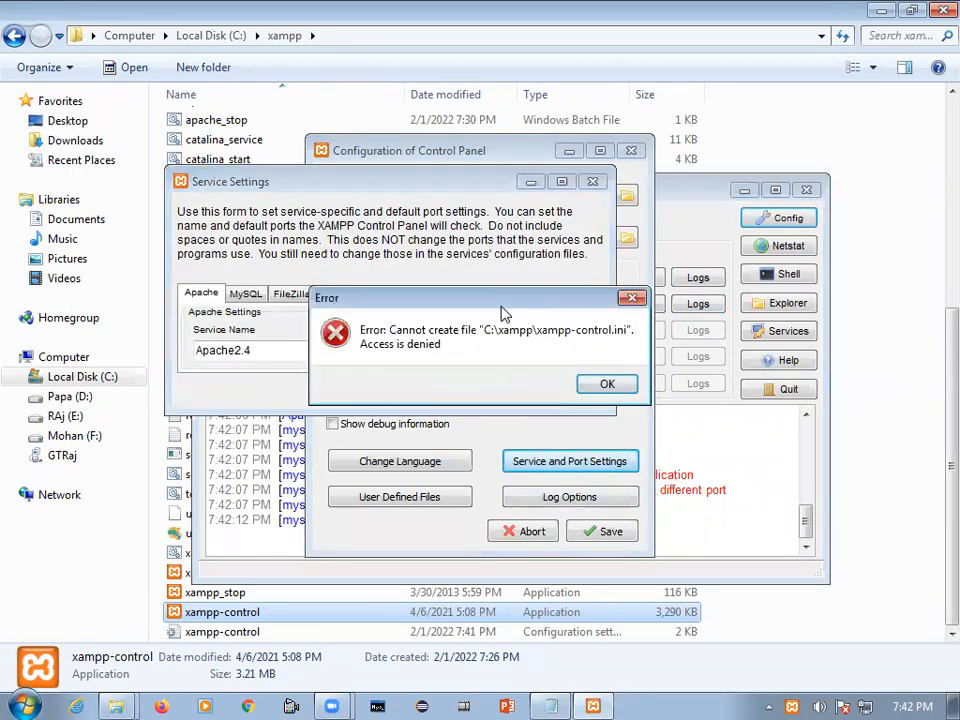
pyautogui.moveTo(502, 312); pyautogui.dragTo(549, 316)
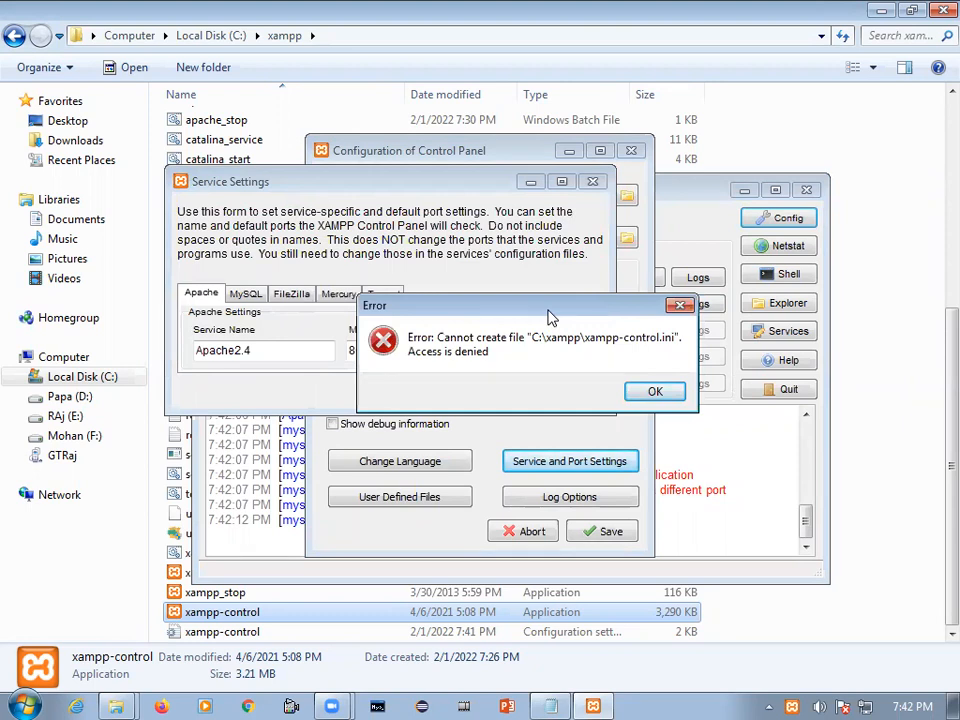
pyautogui.click(657, 391)
pyautogui.click(636, 153)
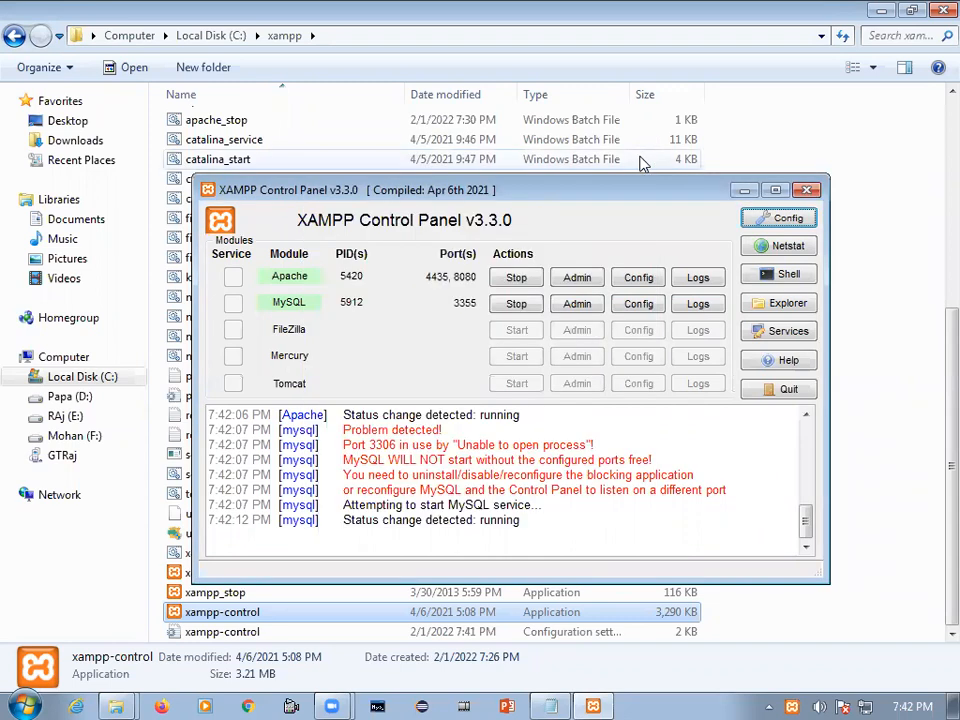
# Turn on Run this program as an administrator in the compatibility properties of xampp-control and apply the change
pyautogui.click(744, 192)
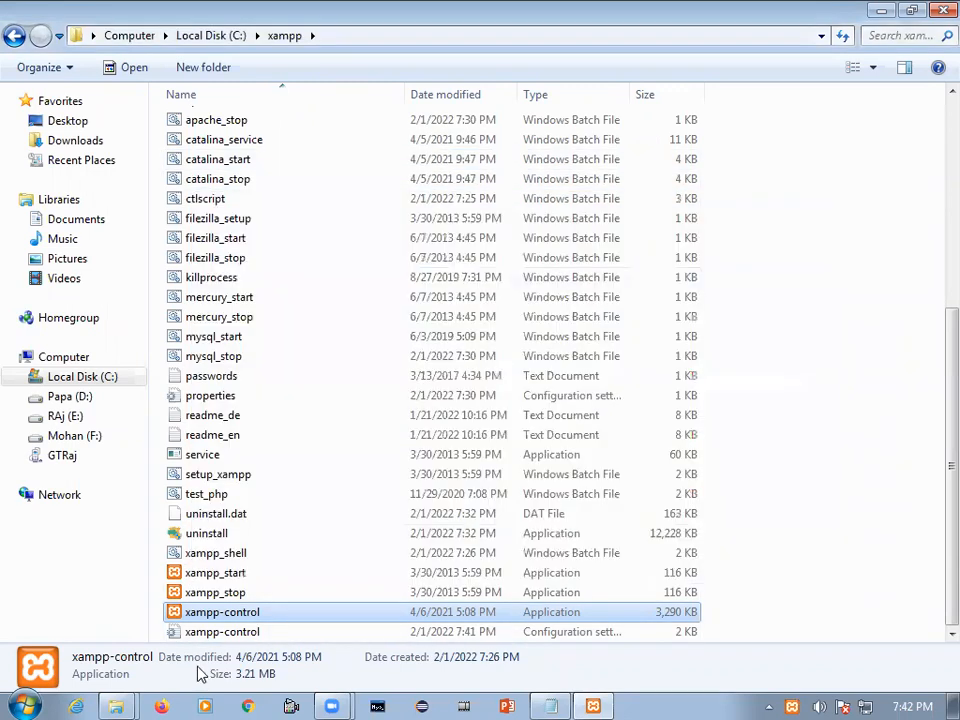
pyautogui.rightClick(218, 612)
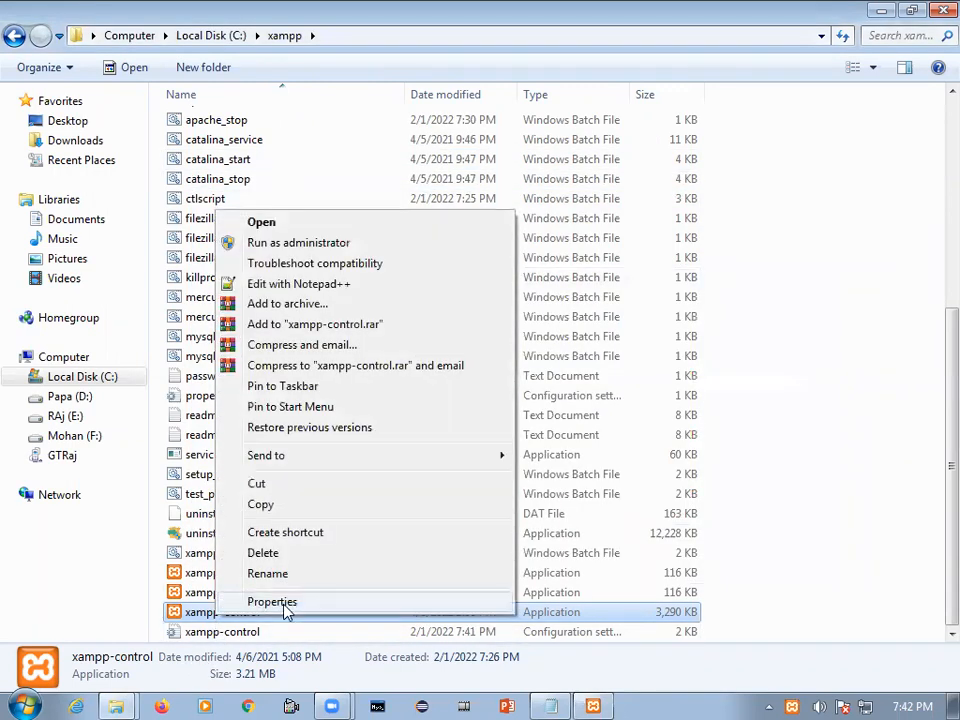
pyautogui.click(260, 603)
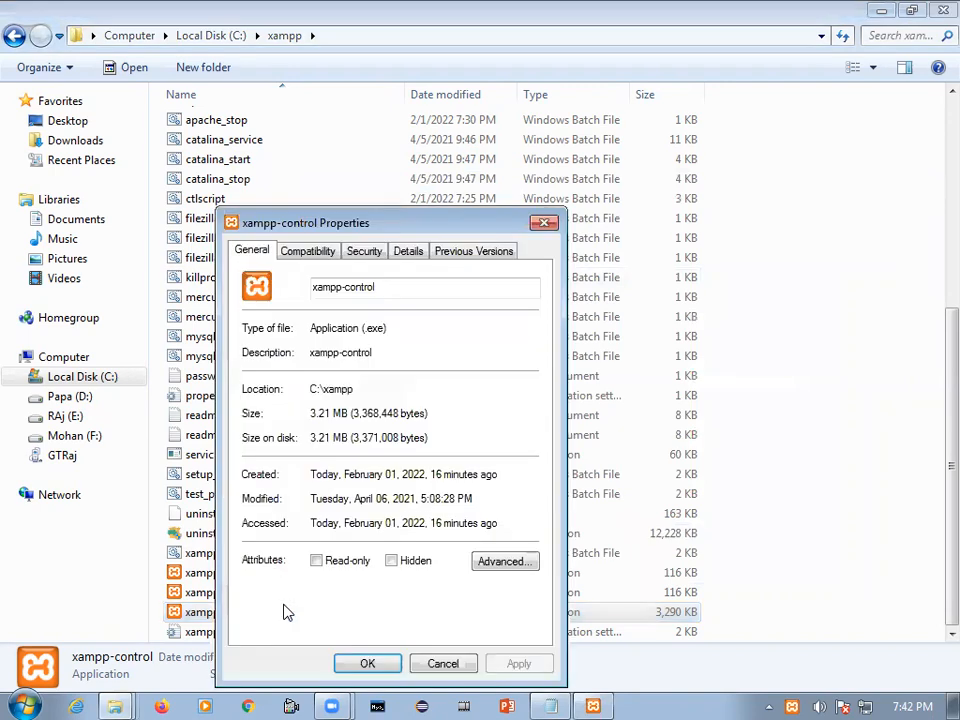
pyautogui.click(312, 255)
pyautogui.moveTo(385, 230); pyautogui.dragTo(474, 182)
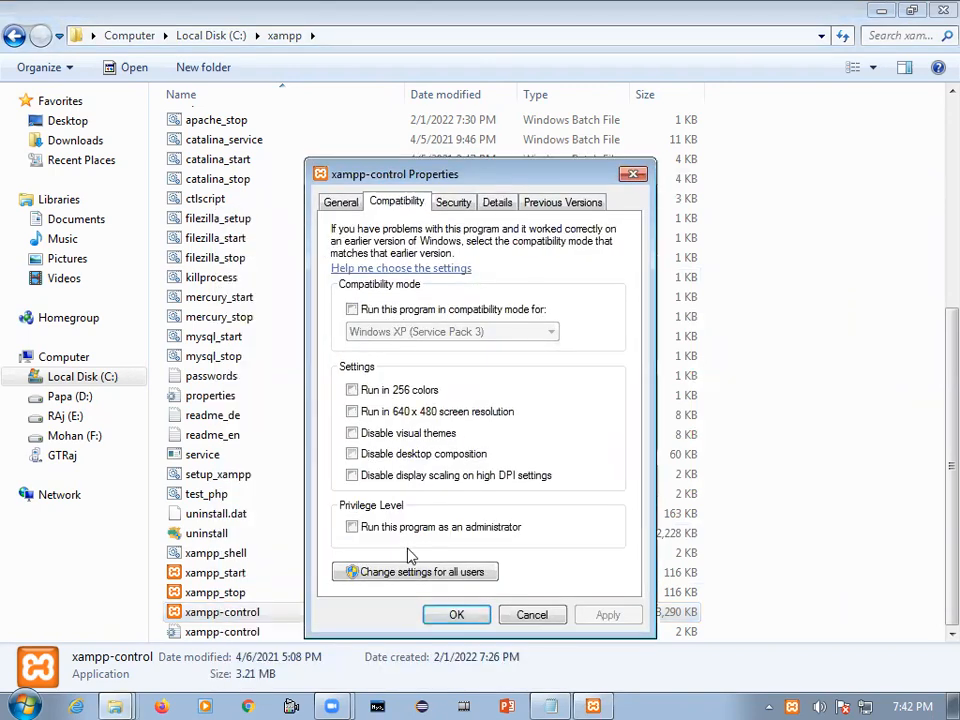
pyautogui.click(352, 528)
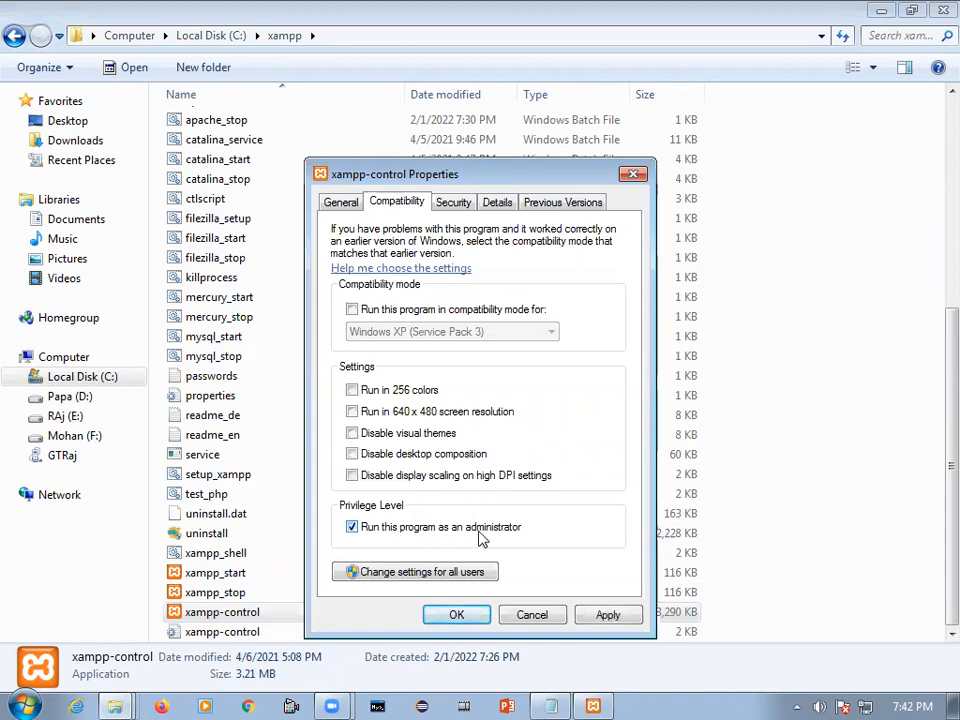
pyautogui.click(608, 617)
pyautogui.click(456, 615)
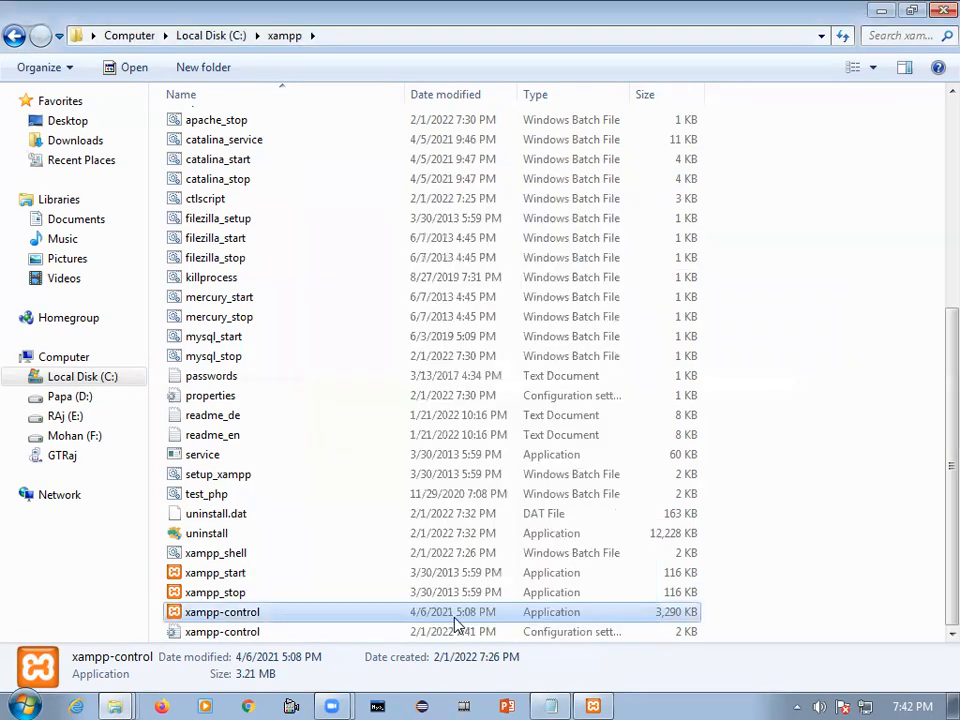
# Switch back to XAMPP Control Panel, stop both Apache and MySQL, and close it
pyautogui.click(593, 706)
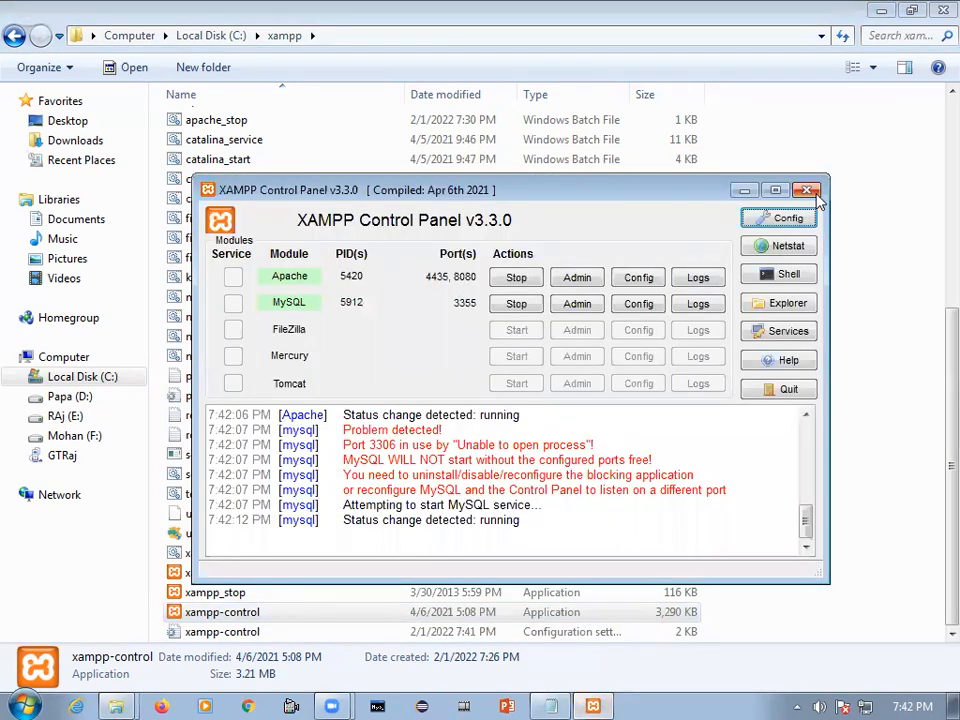
pyautogui.click(515, 277)
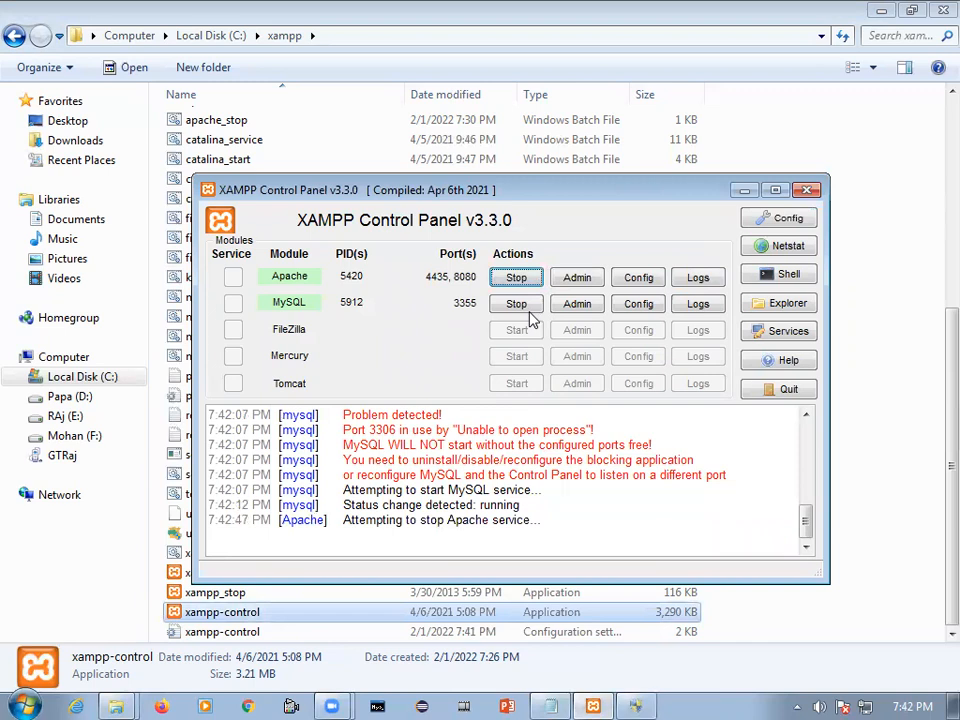
pyautogui.click(642, 699)
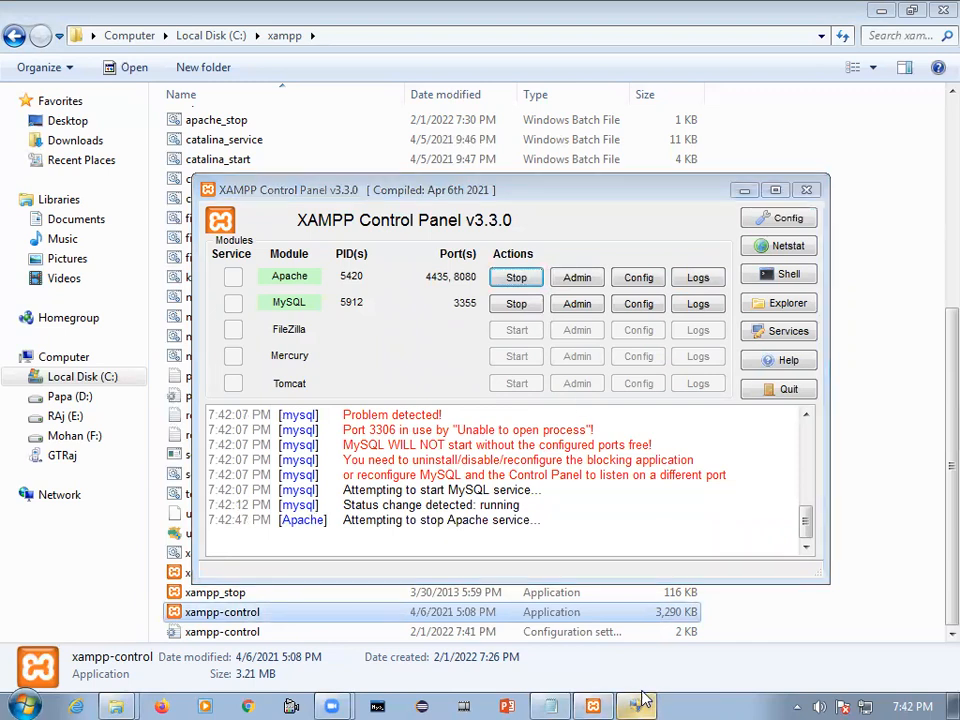
pyautogui.click(516, 304)
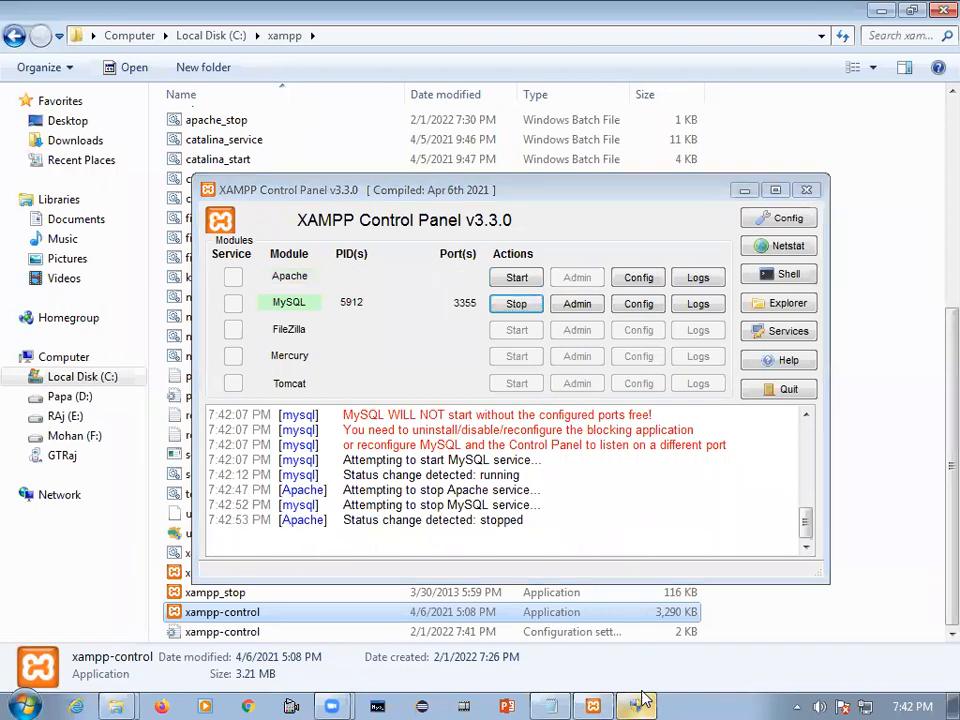
pyautogui.click(808, 188)
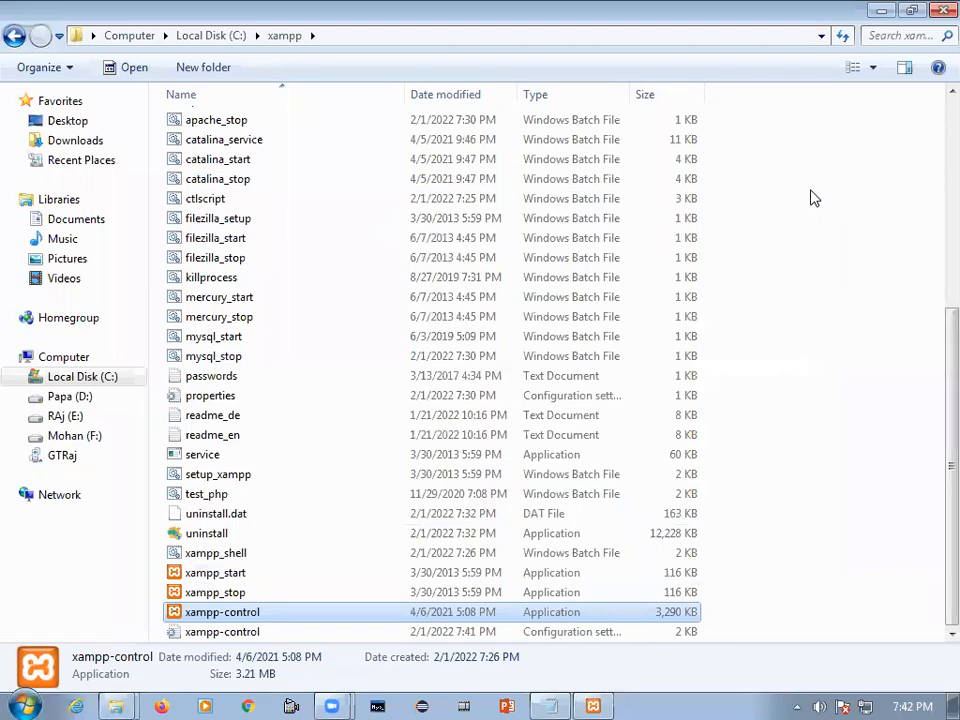
# Reopen xampp-control from the xampp folder with administrator rights and start the Apache and MySQL services
pyautogui.doubleClick(252, 618)
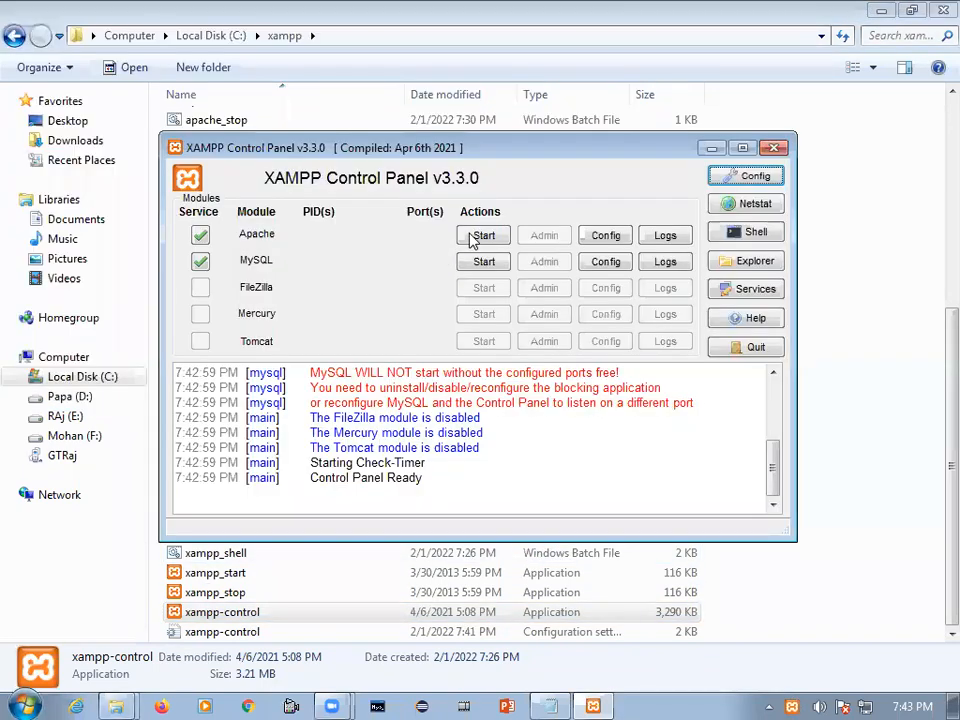
pyautogui.click(480, 236)
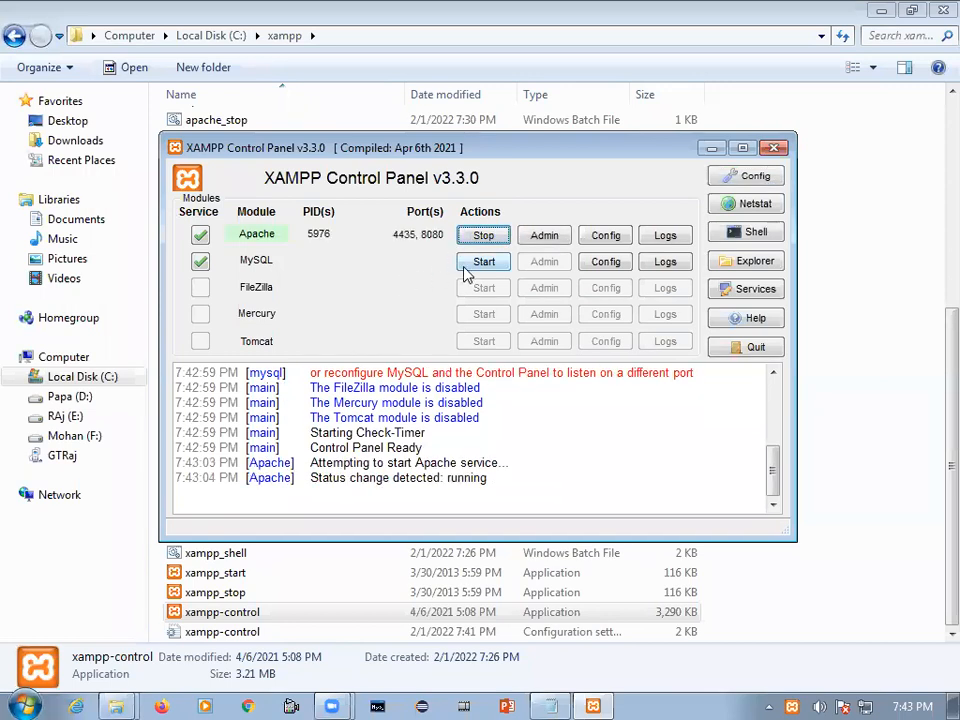
pyautogui.click(480, 262)
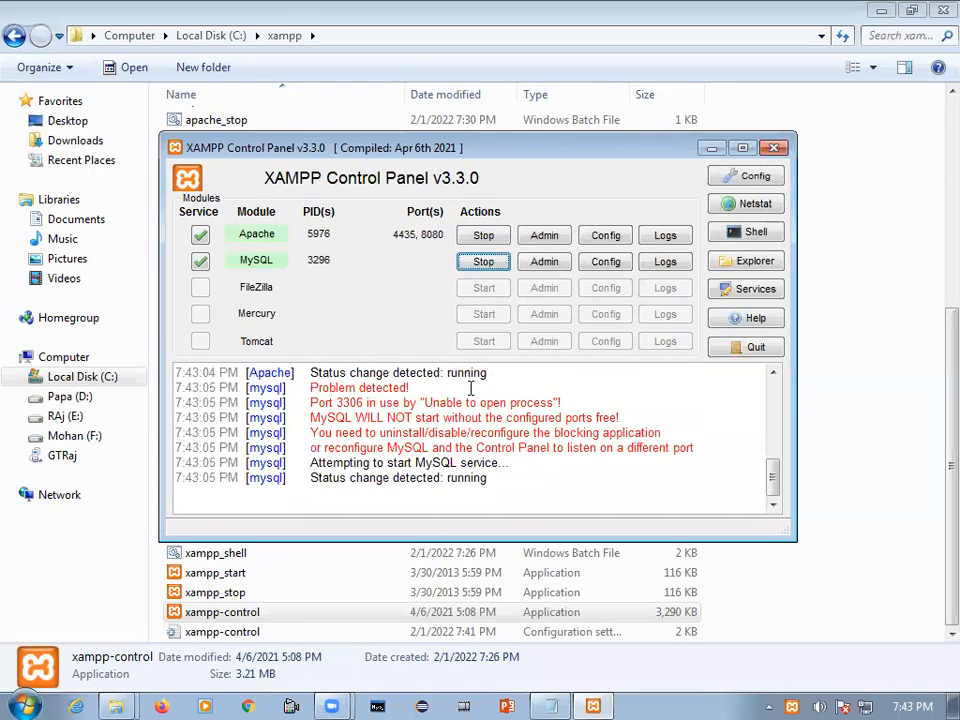
# Enter 4435 as Apache's SSL port, then save the service settings and the Control Panel configuration
pyautogui.click(755, 176)
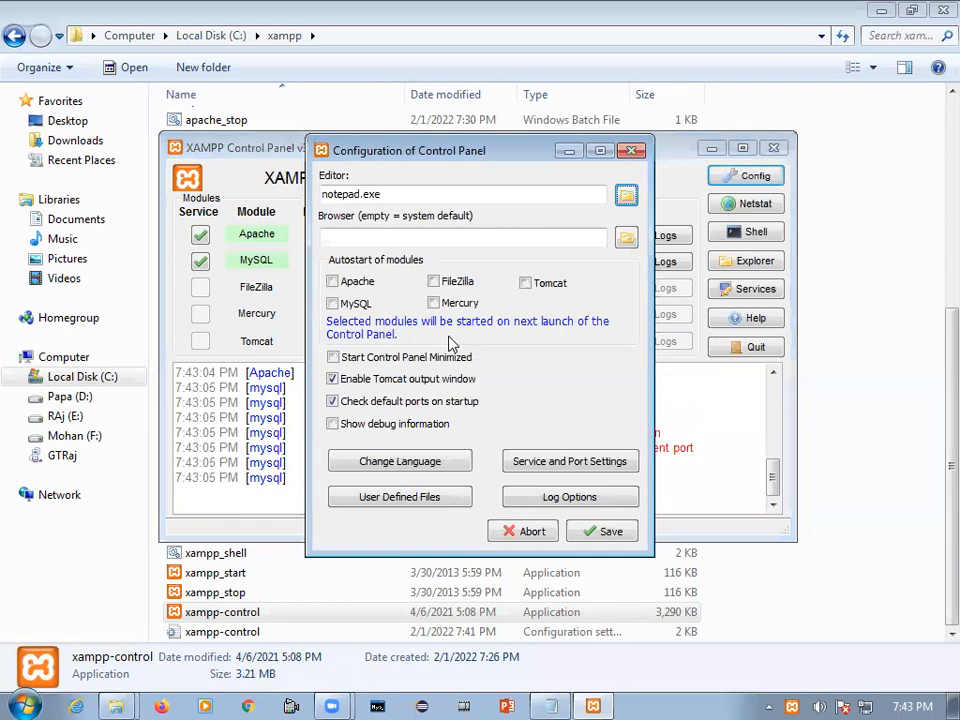
pyautogui.click(516, 461)
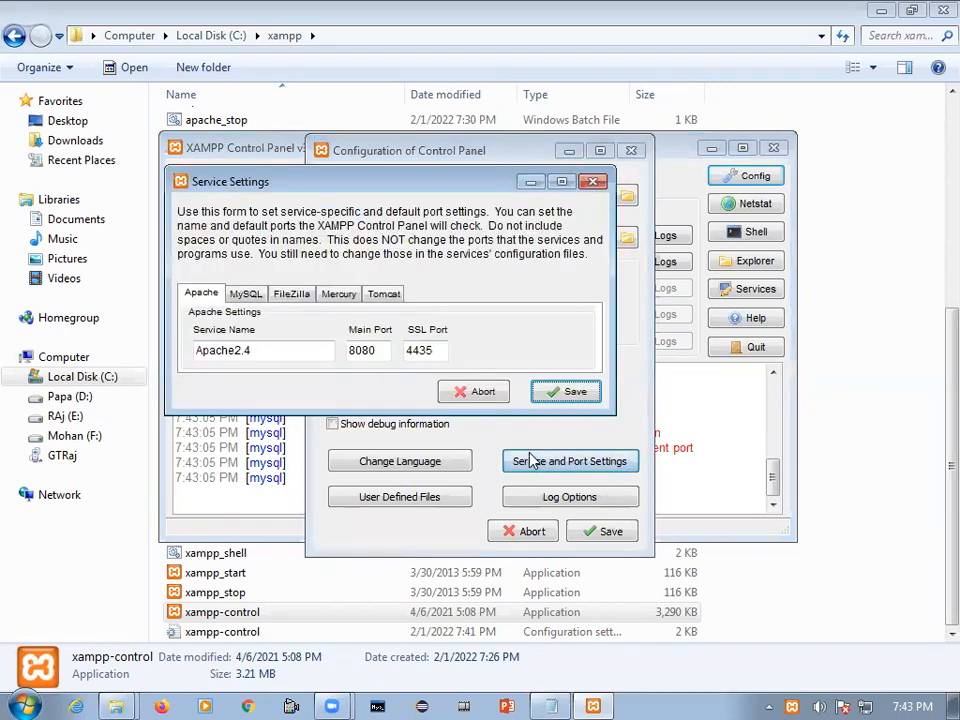
pyautogui.click(437, 352)
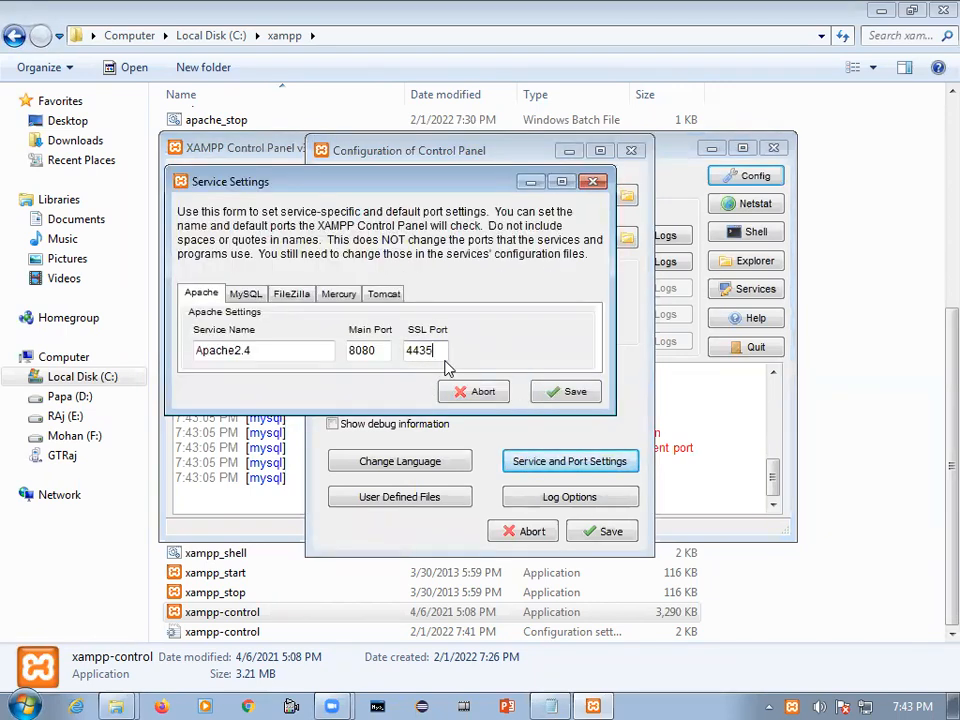
pyautogui.write('5')
pyautogui.click(572, 392)
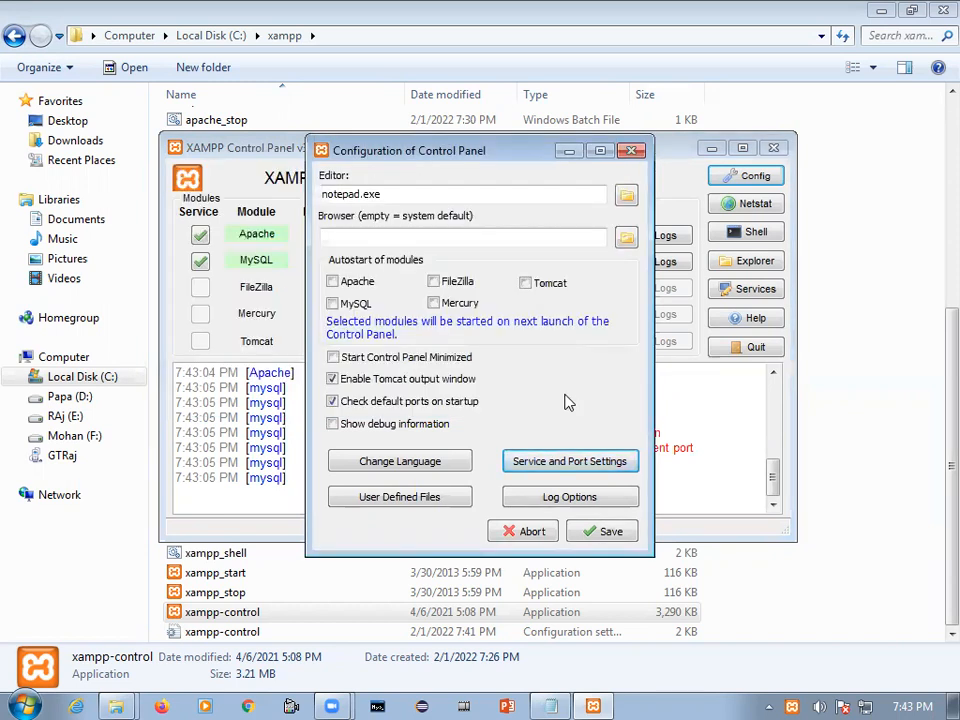
pyautogui.click(597, 533)
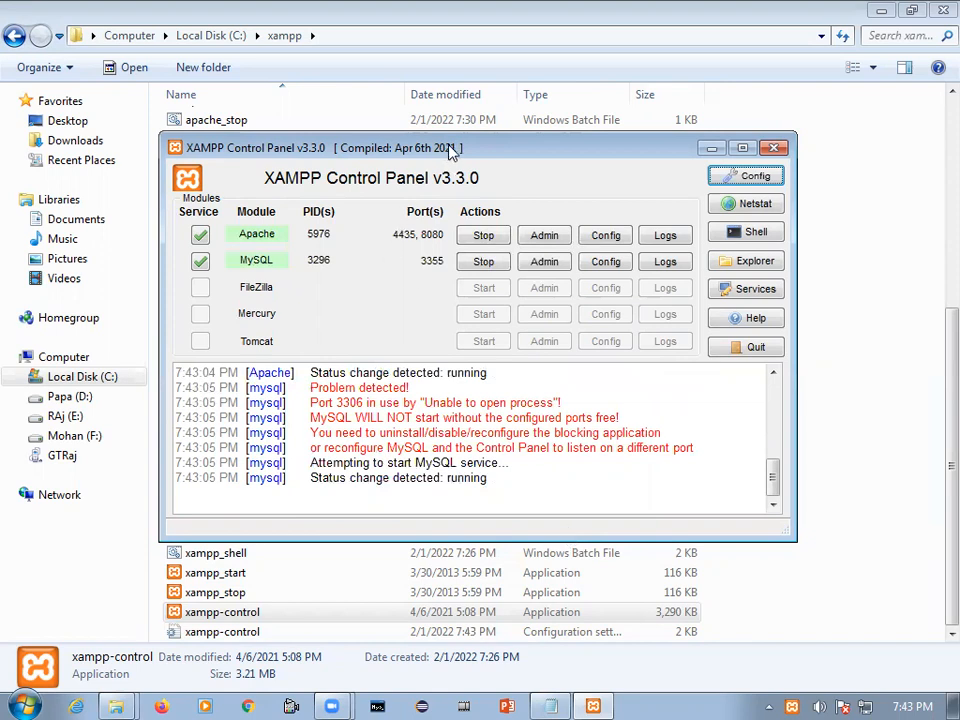
# Switch to the Notepad window containing the XAMPP installation notes
pyautogui.moveTo(452, 150); pyautogui.dragTo(493, 180)
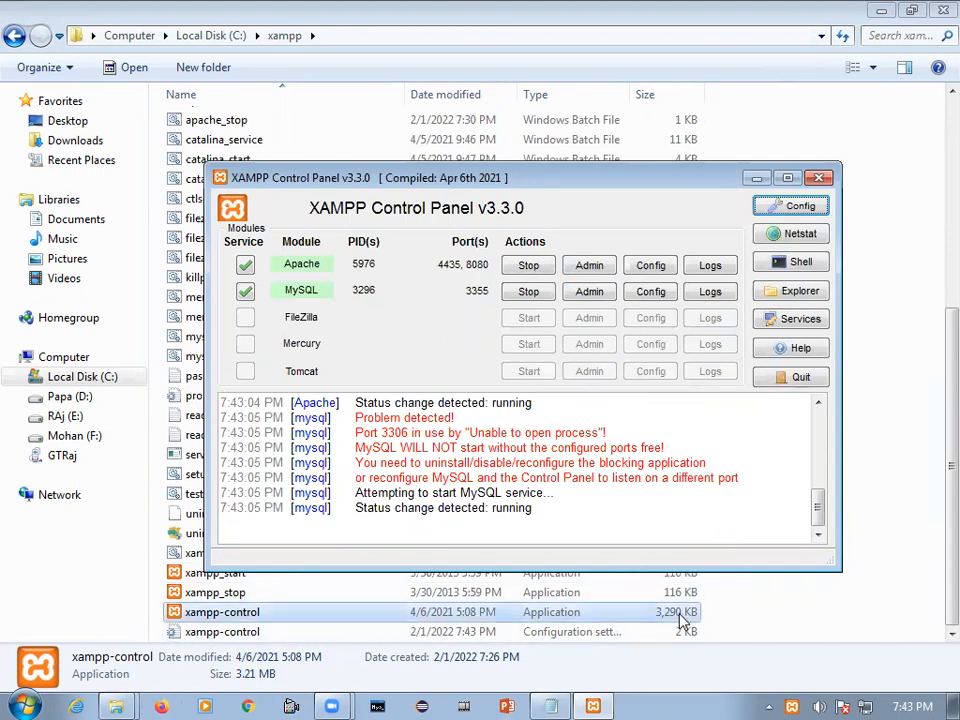
pyautogui.click(550, 701)
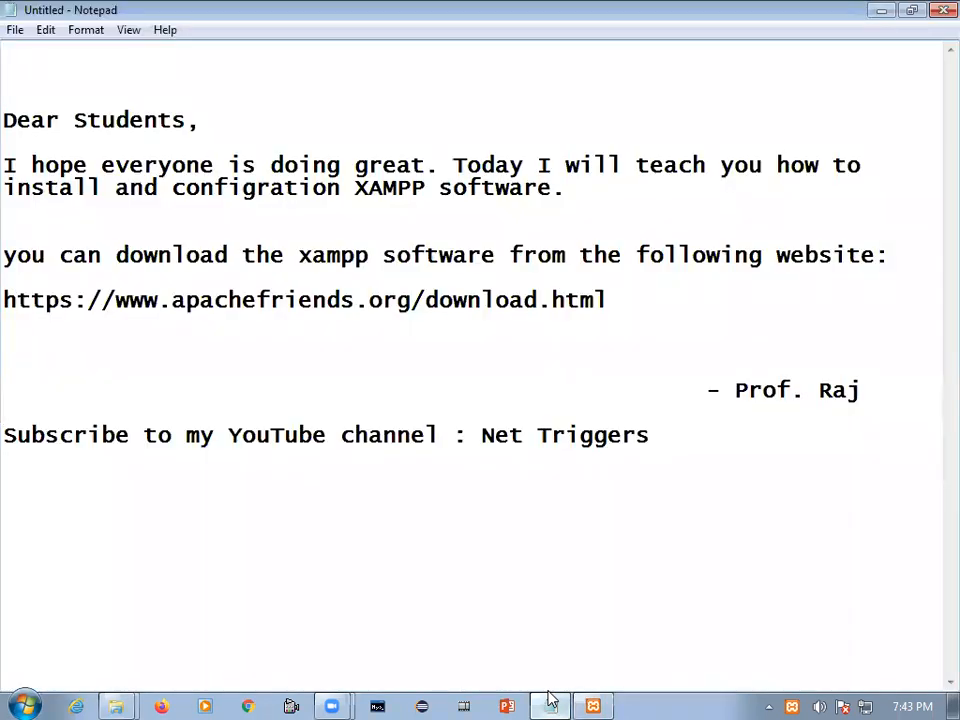